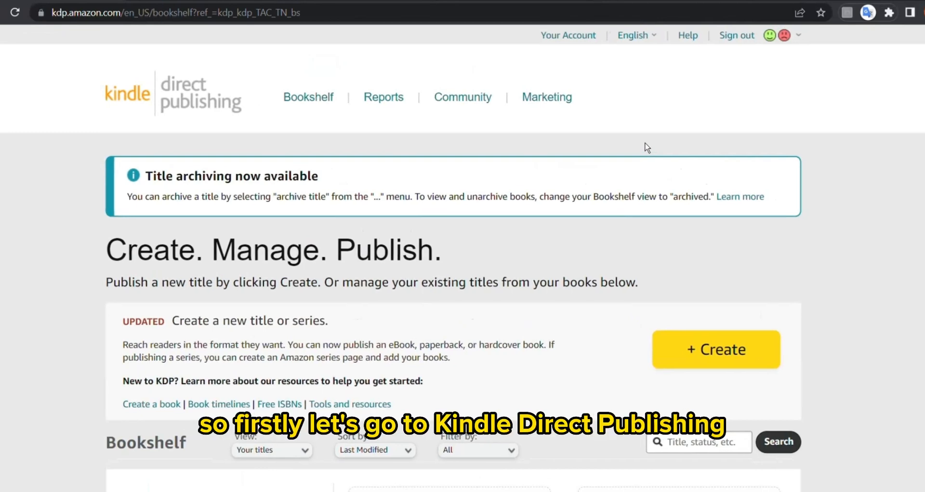
Open the KDP marketing resources and choose the Amazon.com marketplace for managing A+ Content
{"action": "left_click", "coordinate": [566, 107]}
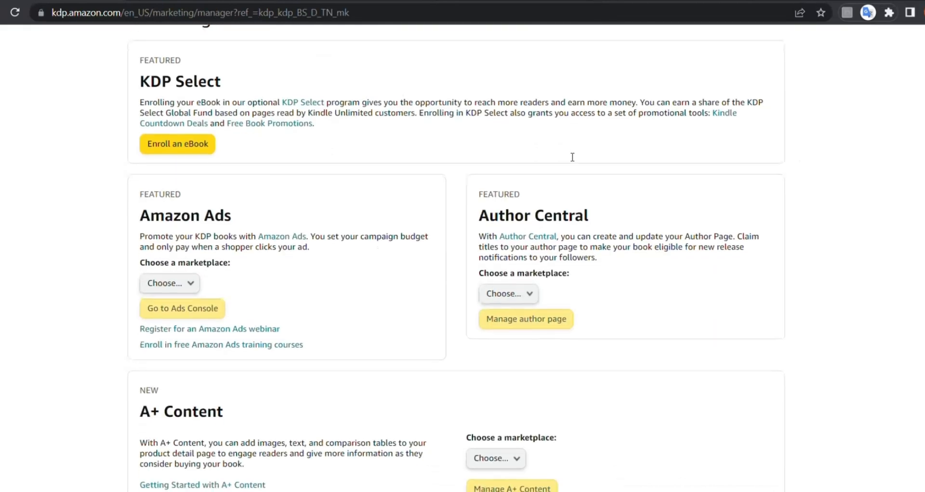
{"action": "scroll", "coordinate": [572, 159], "scroll_direction": "down", "scroll_amount": 4}
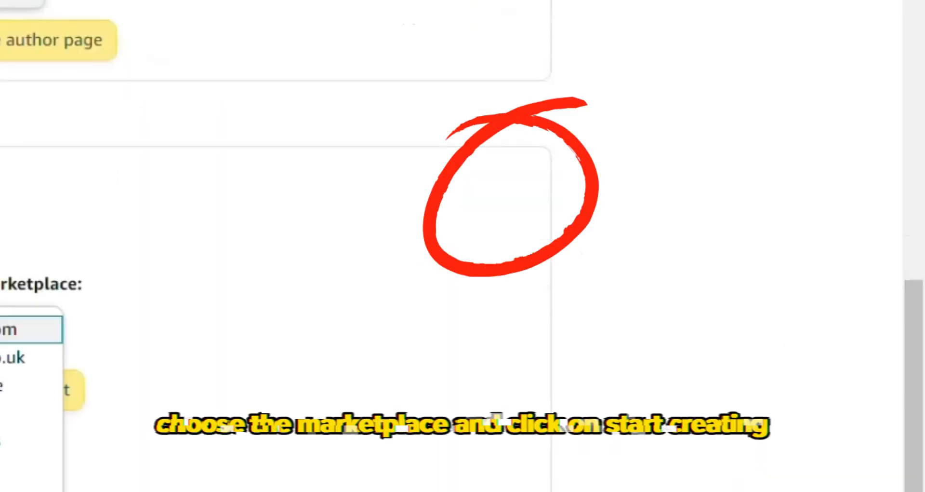
{"action": "left_click", "coordinate": [534, 269]}
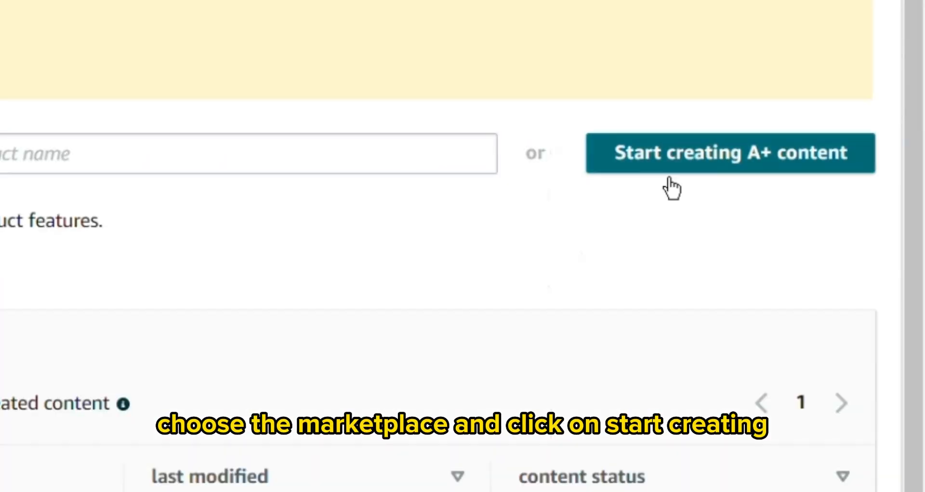
Start creating new A+ content and name it "Body Measurements Log Book"
{"action": "left_click", "coordinate": [668, 169]}
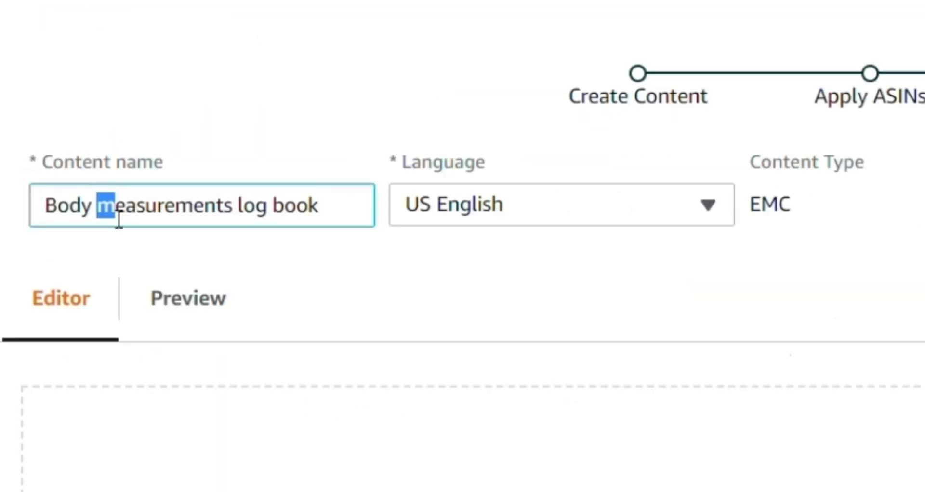
{"action": "type", "text": "M"}
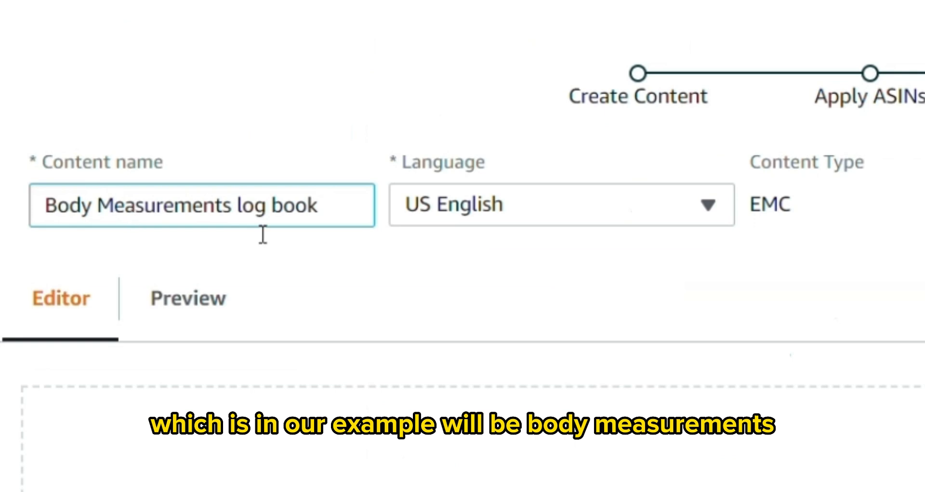
{"action": "type", "text": "L"}
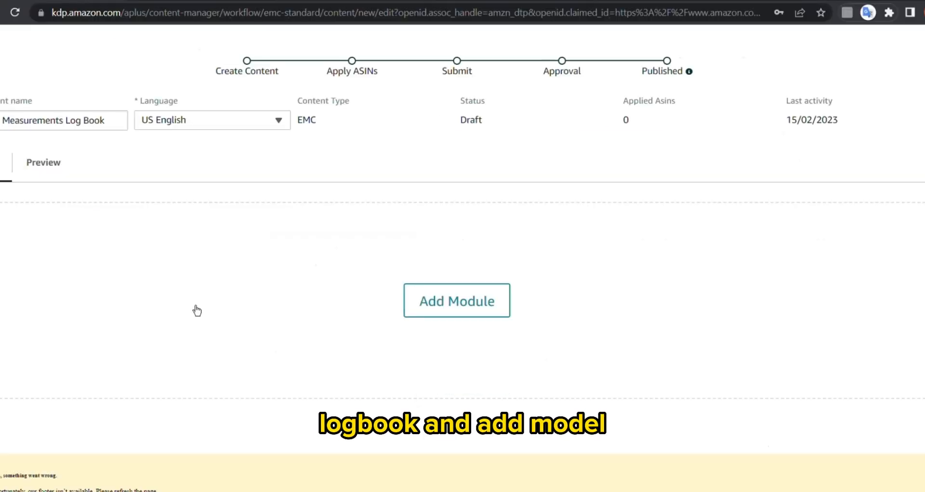
Add a Standard Image Header With Text module to the A+ content
{"action": "left_click", "coordinate": [451, 301]}
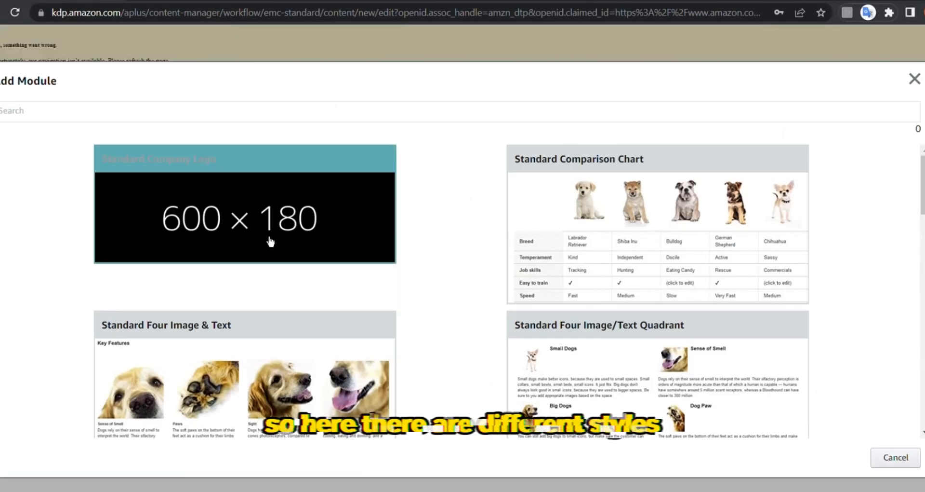
{"action": "mouse_move", "coordinate": [158, 195]}
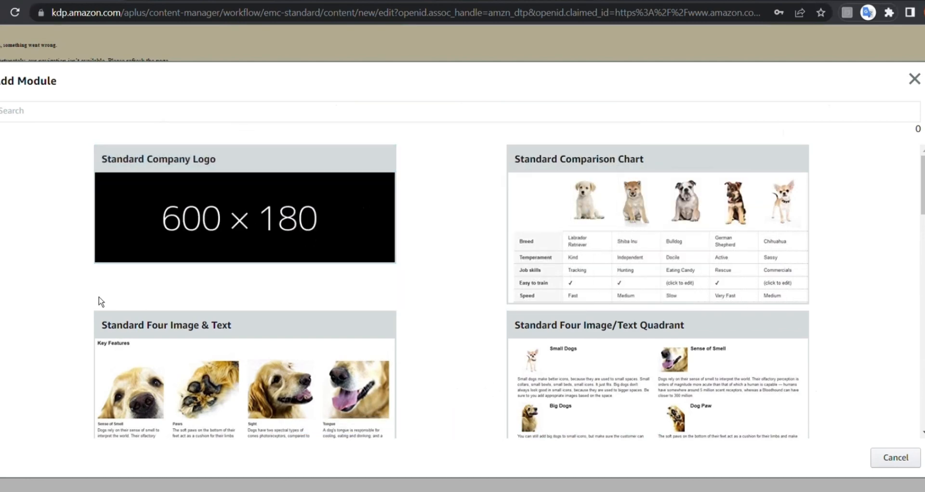
{"action": "scroll", "coordinate": [422, 278], "scroll_direction": "down", "scroll_amount": 5}
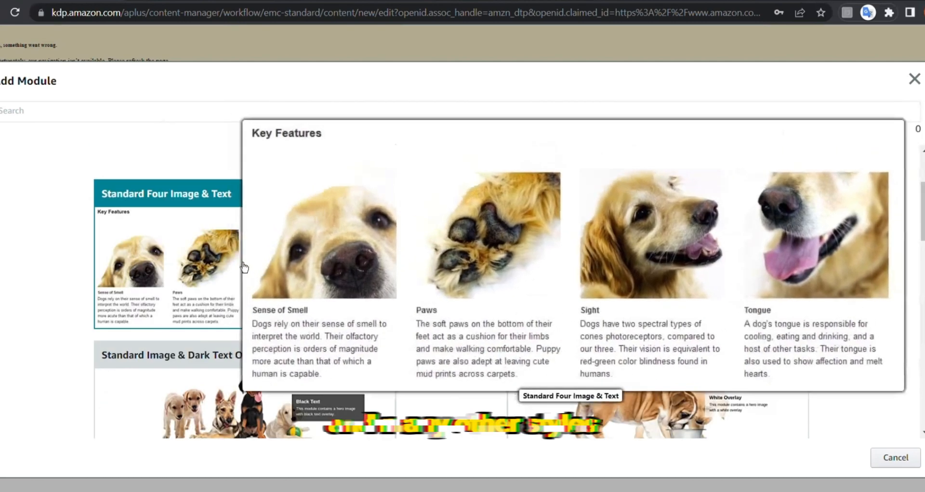
{"action": "scroll", "coordinate": [73, 345], "scroll_direction": "down", "scroll_amount": 8}
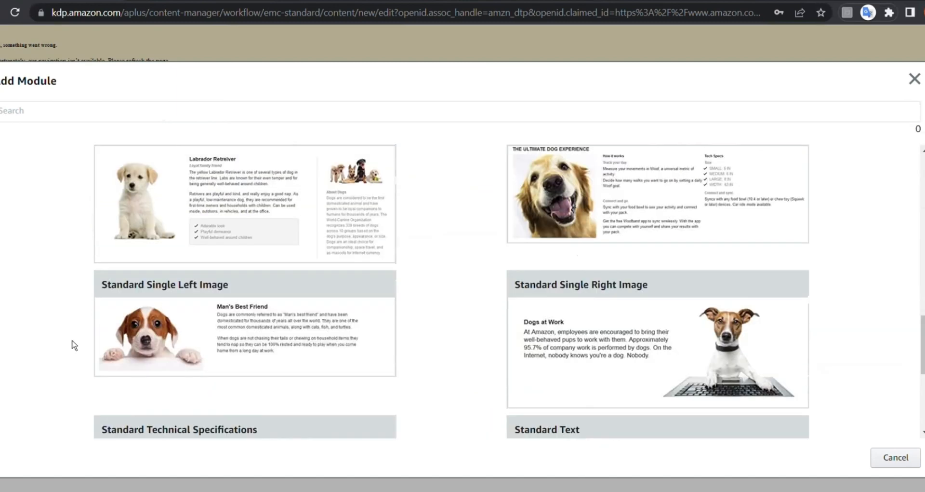
{"action": "scroll", "coordinate": [73, 346], "scroll_direction": "up", "scroll_amount": 2}
{"action": "scroll", "coordinate": [73, 345], "scroll_direction": "down", "scroll_amount": 2}
{"action": "scroll", "coordinate": [74, 346], "scroll_direction": "down", "scroll_amount": 5}
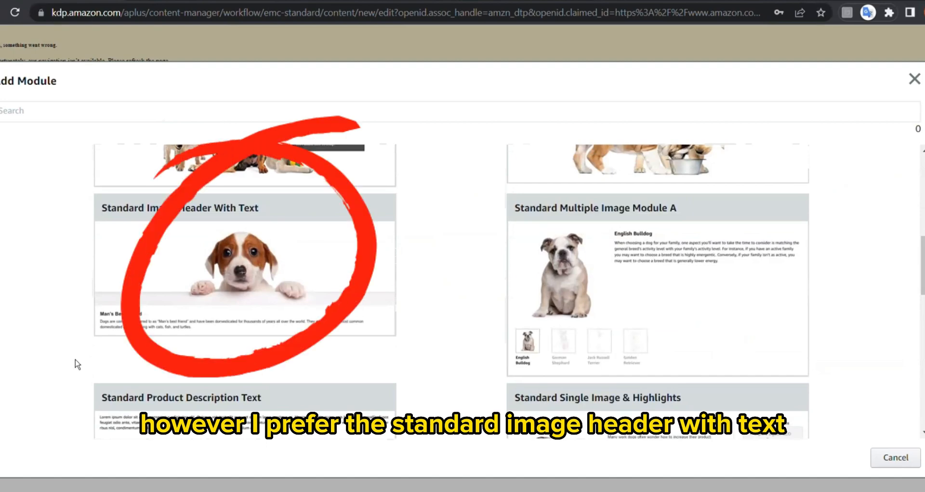
{"action": "scroll", "coordinate": [74, 361], "scroll_direction": "up", "scroll_amount": 2}
{"action": "scroll", "coordinate": [75, 362], "scroll_direction": "down", "scroll_amount": 2}
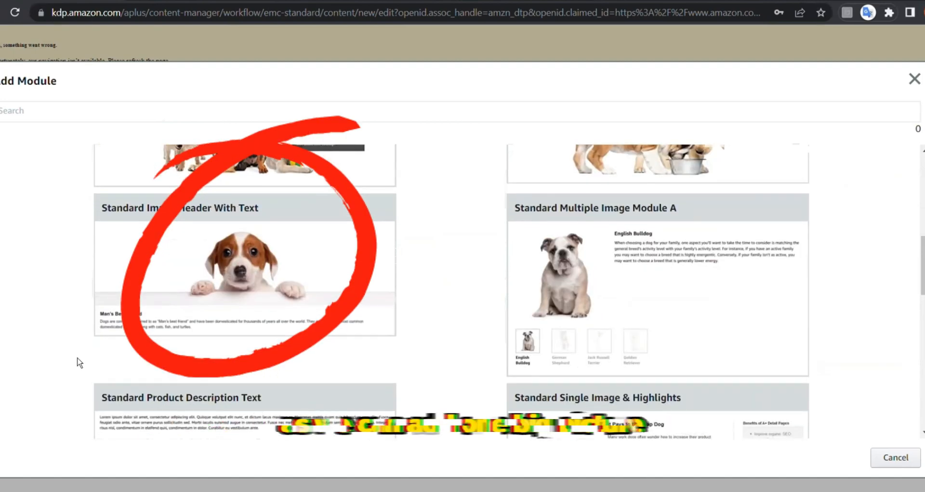
{"action": "left_click", "coordinate": [232, 289]}
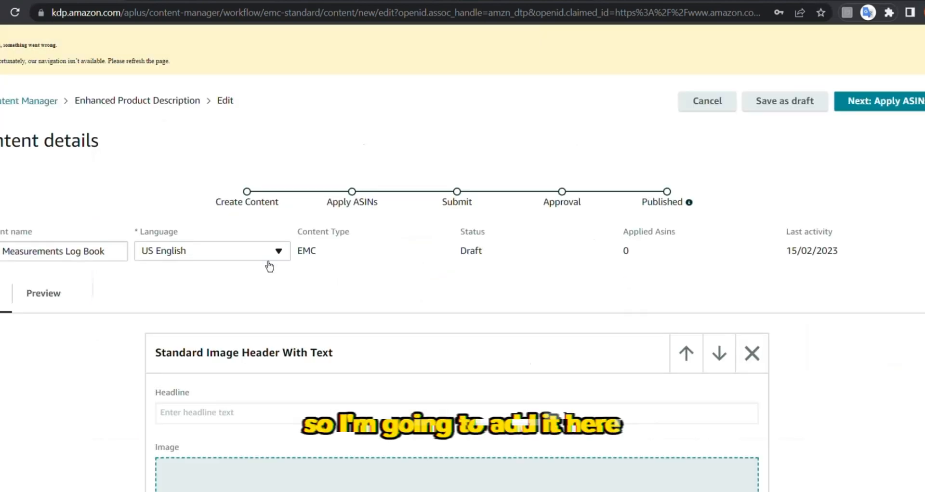
{"action": "scroll", "coordinate": [270, 270], "scroll_direction": "down", "scroll_amount": 6}
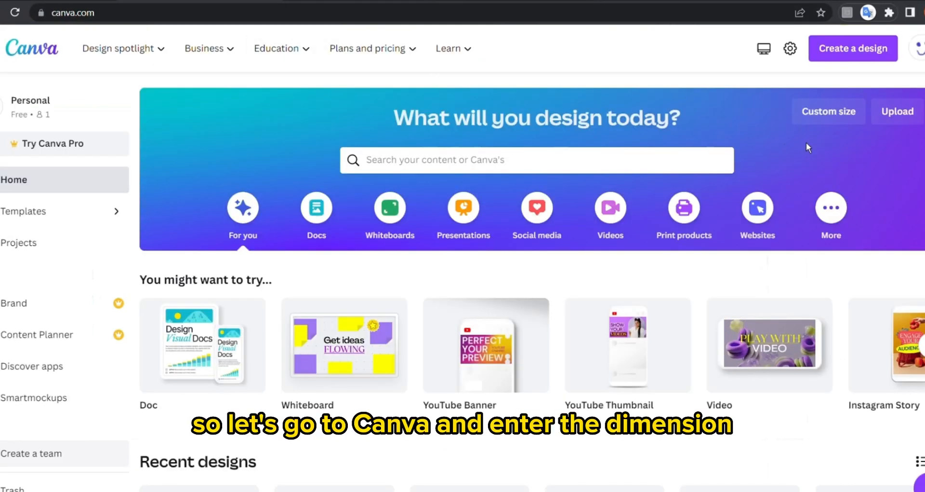
Switch to Canva and enter a custom design size of 970 × 600 px
{"action": "left_click", "coordinate": [829, 111]}
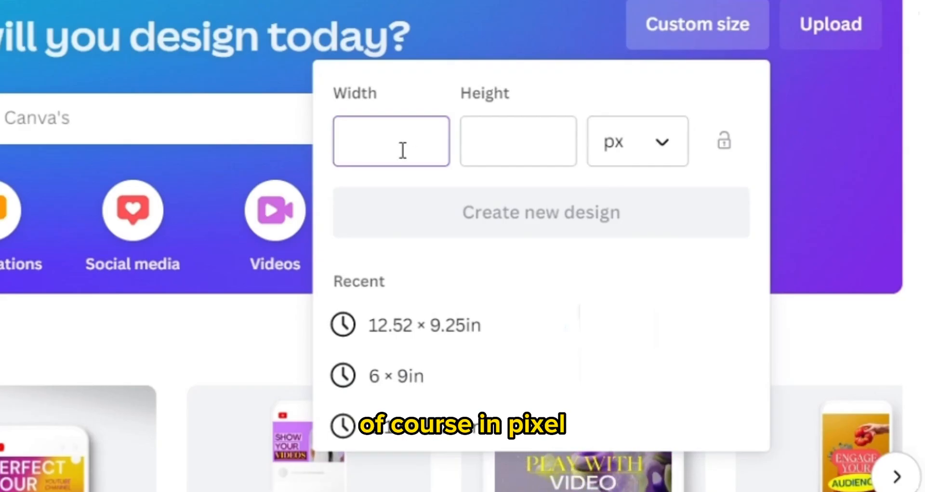
{"action": "type", "text": "970"}
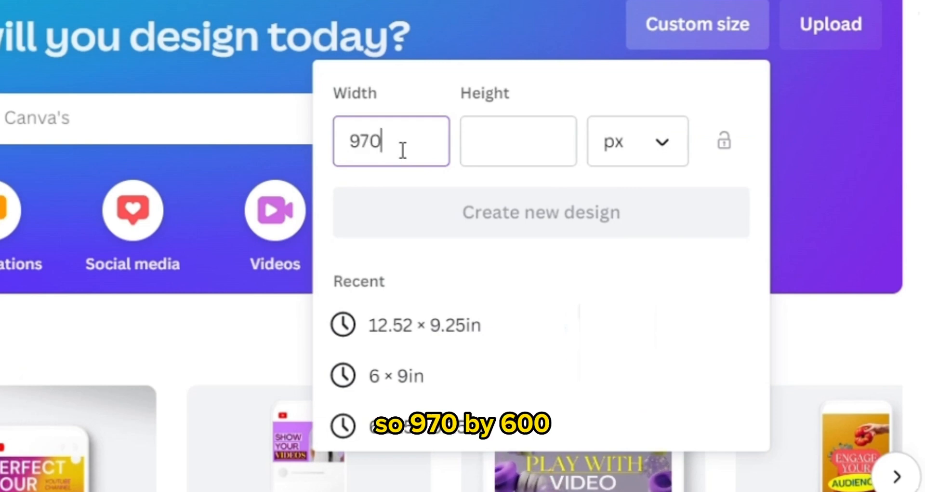
{"action": "left_click", "coordinate": [500, 144]}
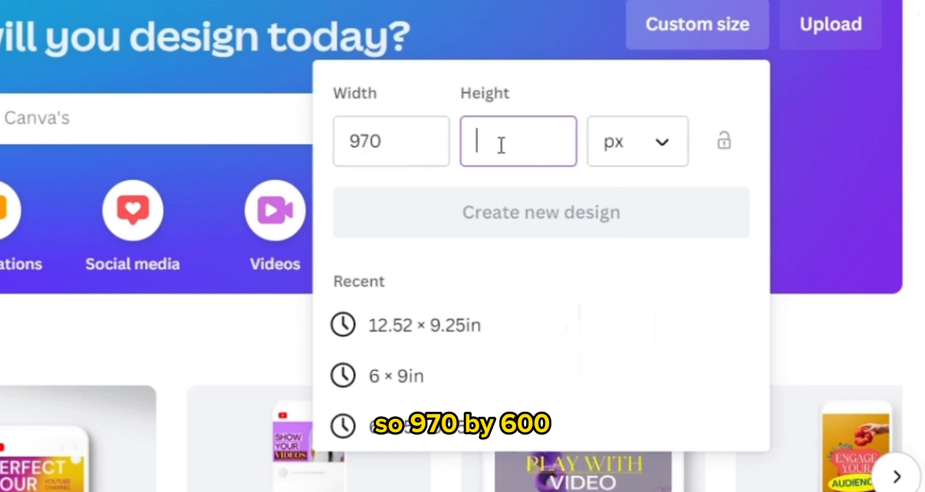
{"action": "type", "text": "600"}
{"action": "left_click", "coordinate": [621, 236]}
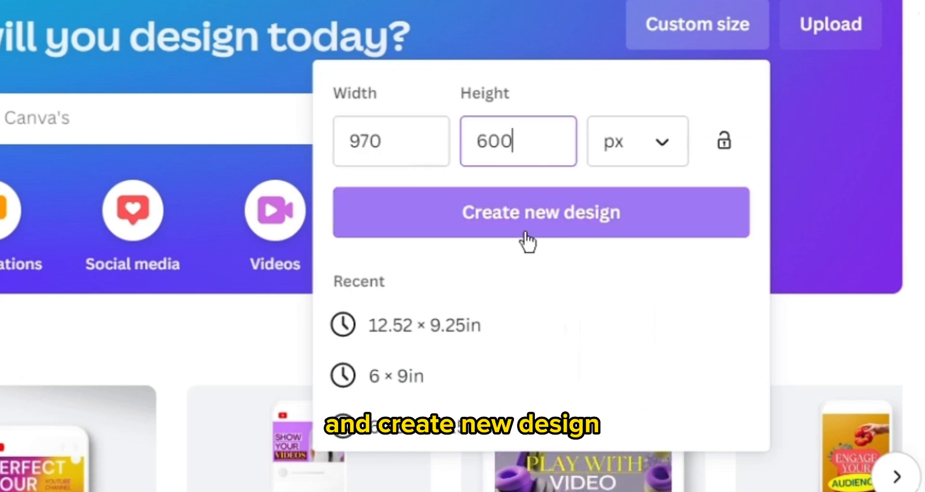
Set the custom size to 4800 × 3000 px and create the new design
{"action": "left_click", "coordinate": [378, 149]}
{"action": "double_click", "coordinate": [377, 148]}
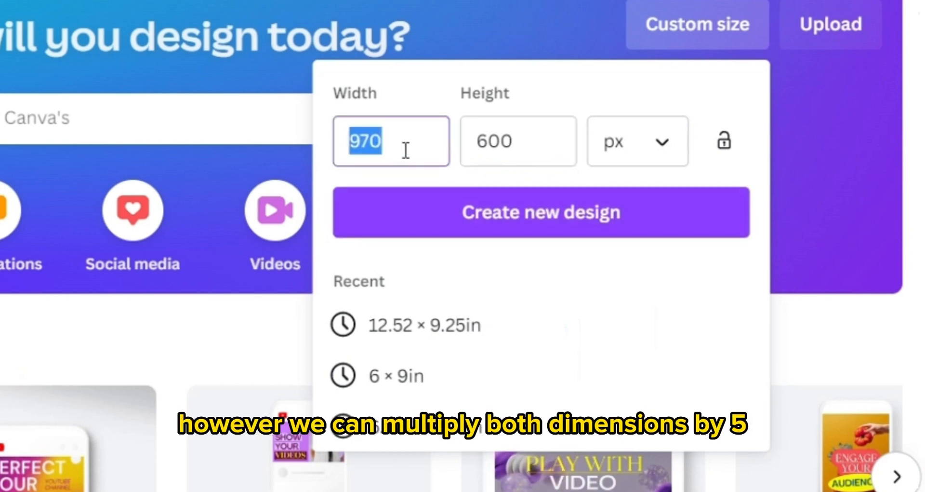
{"action": "key", "text": "Tab"}
{"action": "double_click", "coordinate": [388, 149]}
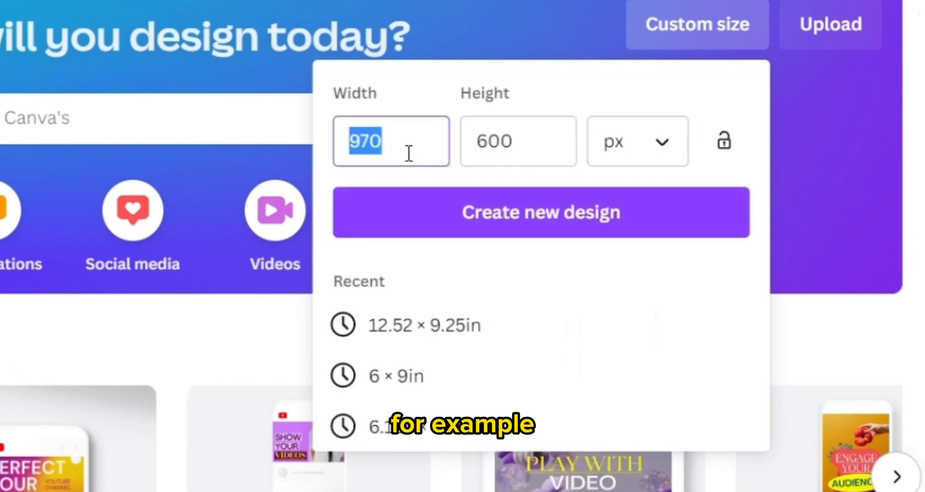
{"action": "type", "text": "4800"}
{"action": "double_click", "coordinate": [548, 164]}
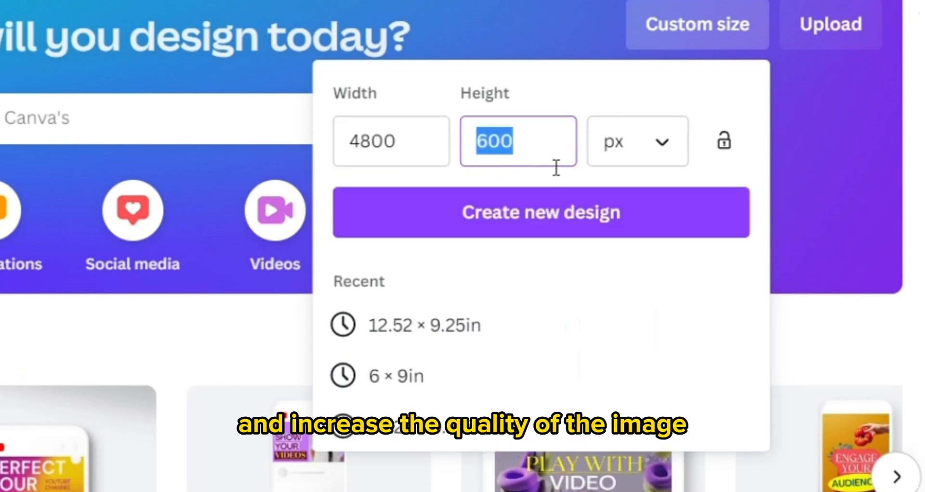
{"action": "type", "text": "3000"}
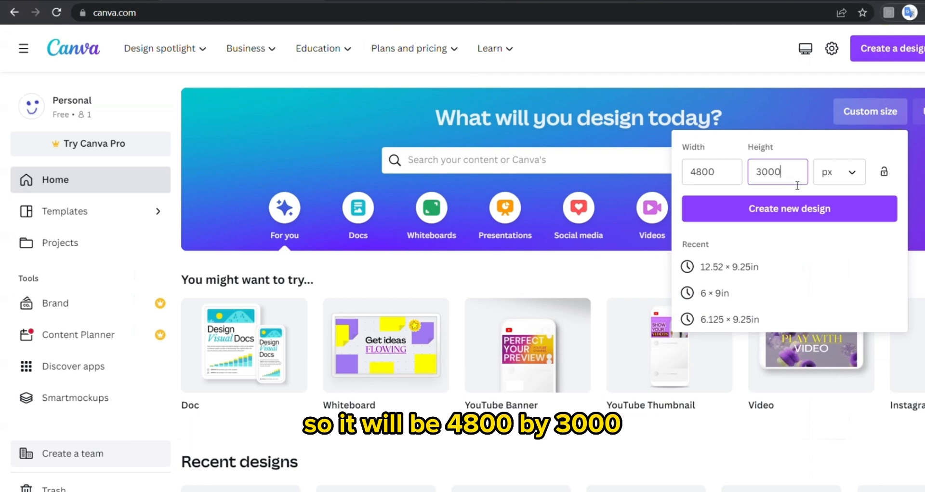
{"action": "left_click", "coordinate": [758, 212]}
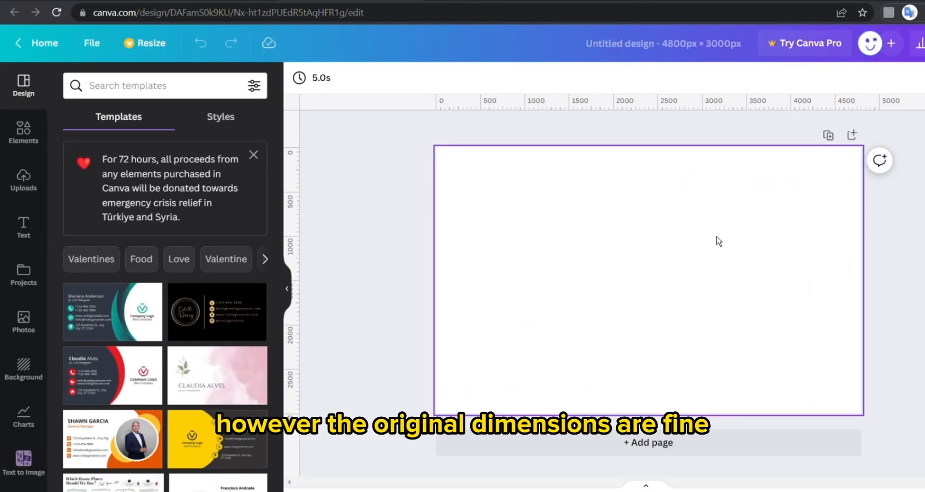
Search the templates for "fitness" and apply the yellow and purple "Sign Up Today" template to the page
{"action": "scroll", "coordinate": [239, 221], "scroll_direction": "down", "scroll_amount": 8}
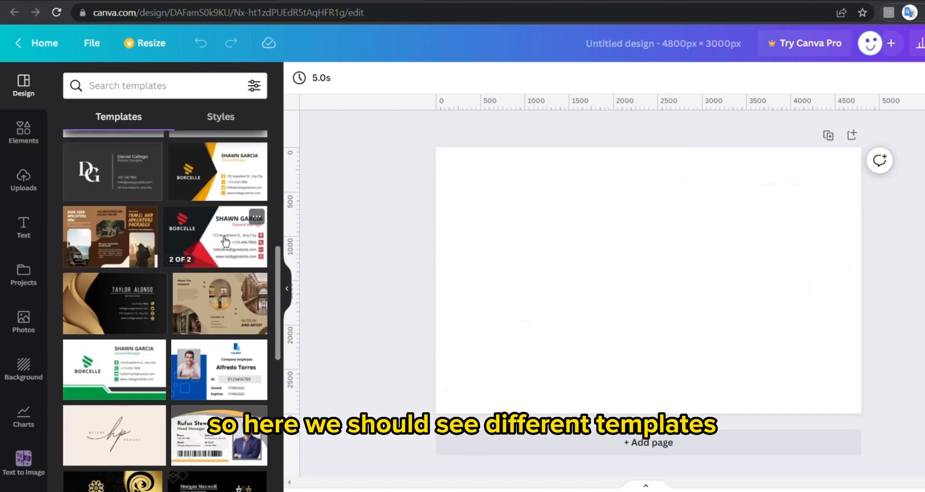
{"action": "scroll", "coordinate": [126, 304], "scroll_direction": "down", "scroll_amount": 1}
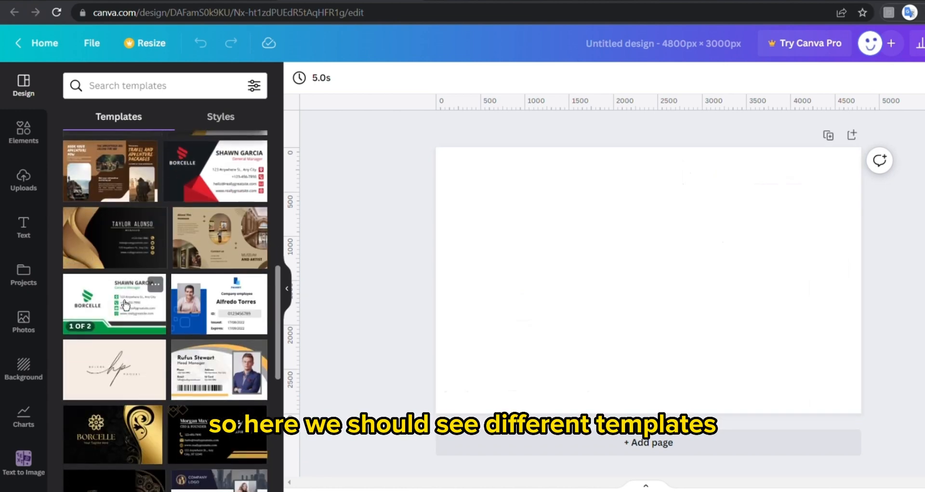
{"action": "scroll", "coordinate": [137, 308], "scroll_direction": "down", "scroll_amount": 8}
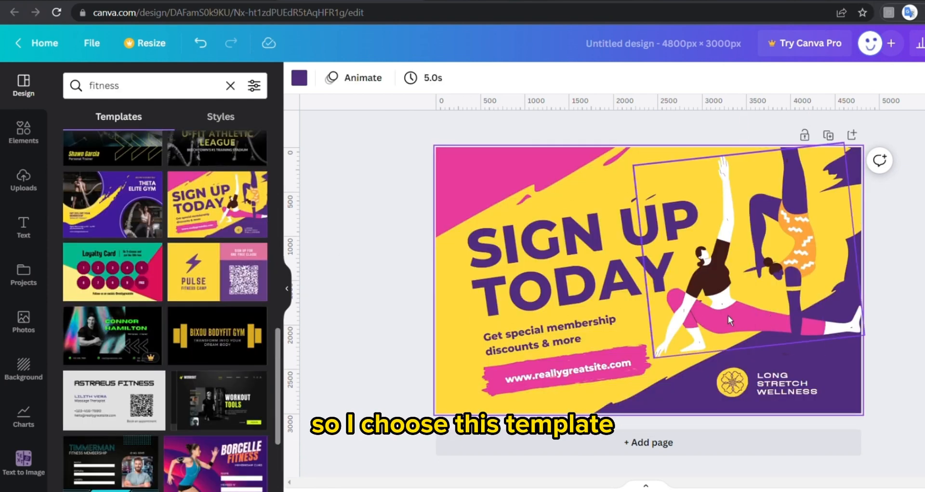
{"action": "key", "text": "ctrl+z"}
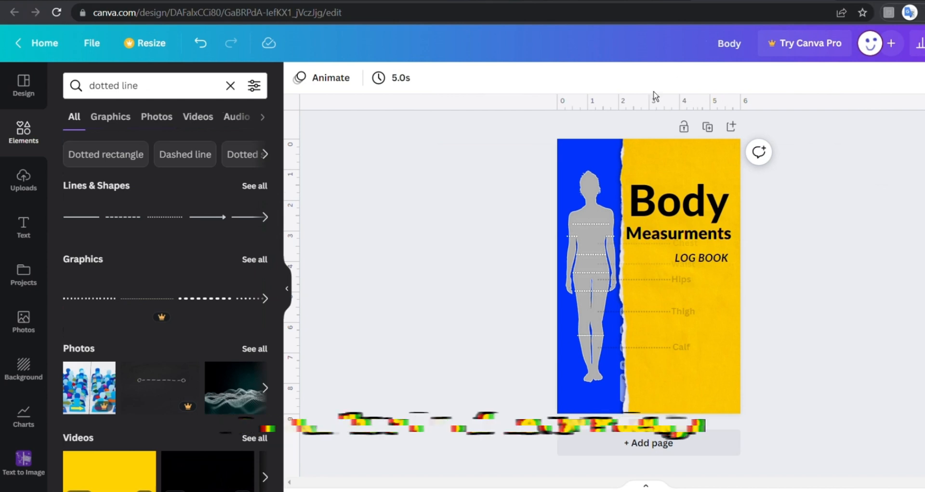
Copy the hex code #0134FC of the blue background in the Body Measurements cover design
{"action": "left_click", "coordinate": [622, 185]}
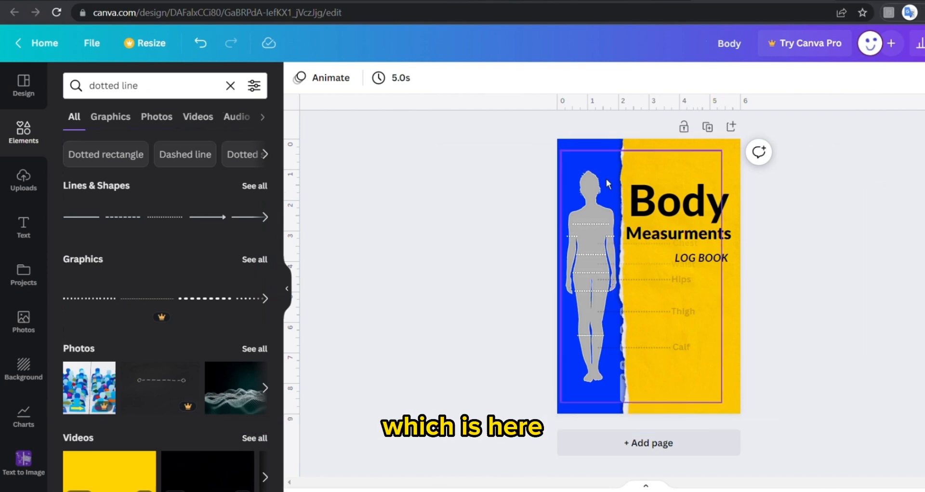
{"action": "left_click", "coordinate": [608, 183]}
{"action": "left_click", "coordinate": [575, 160]}
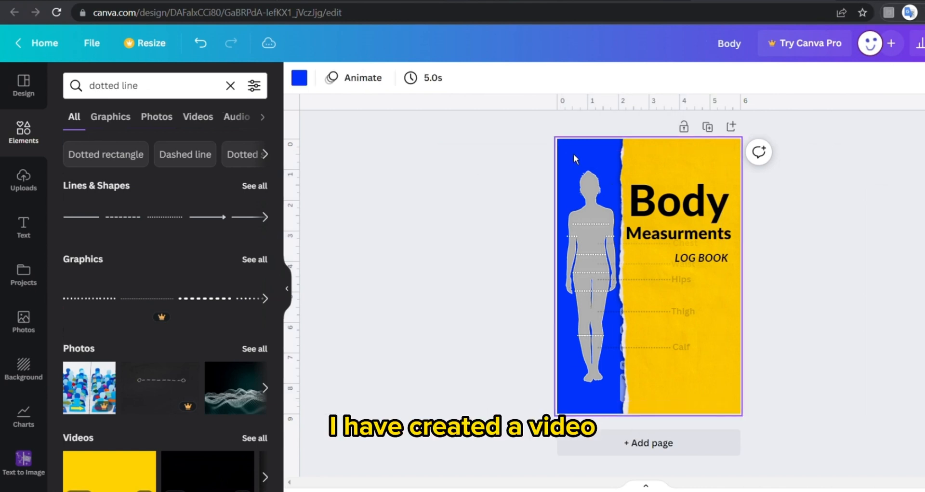
{"action": "left_click", "coordinate": [300, 77]}
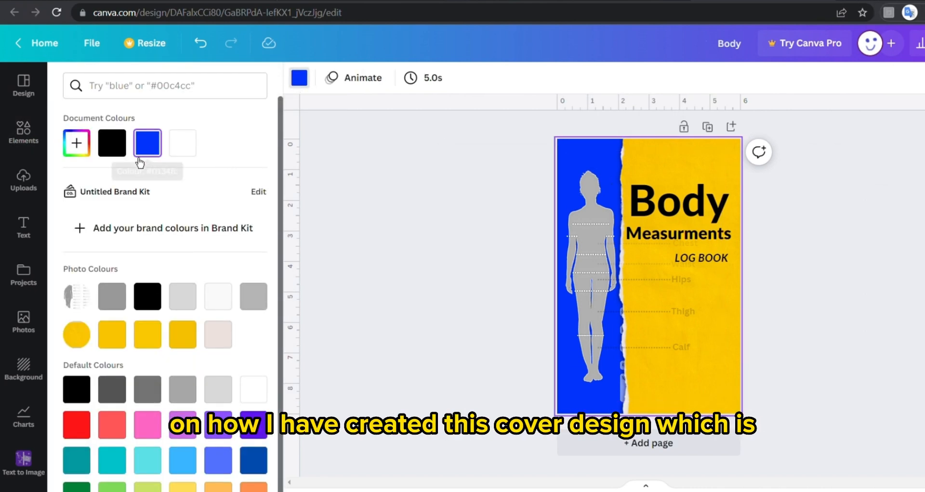
{"action": "left_click", "coordinate": [76, 156]}
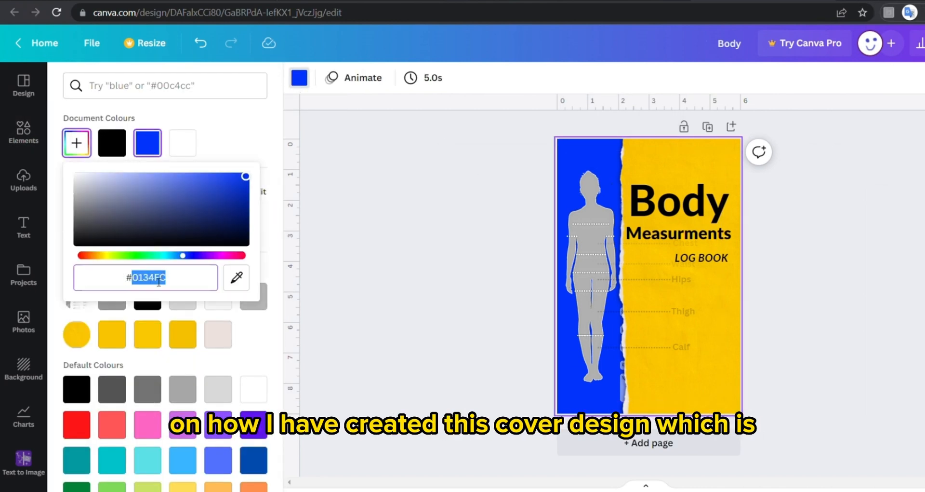
{"action": "triple_click", "coordinate": [159, 282]}
{"action": "key", "text": "ctrl+c"}
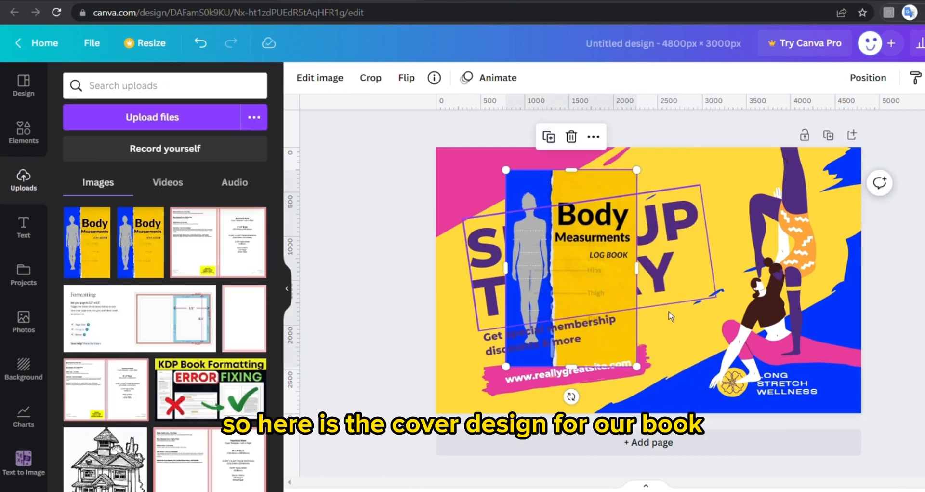
Search the web for "canva color wheel" and open Canva's Color wheel page
{"action": "left_click", "coordinate": [699, 329]}
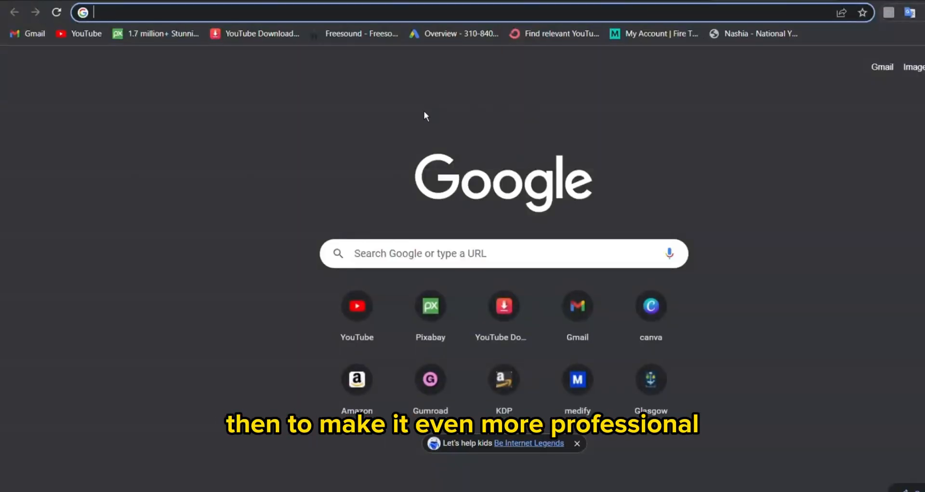
{"action": "type", "text": "canva"}
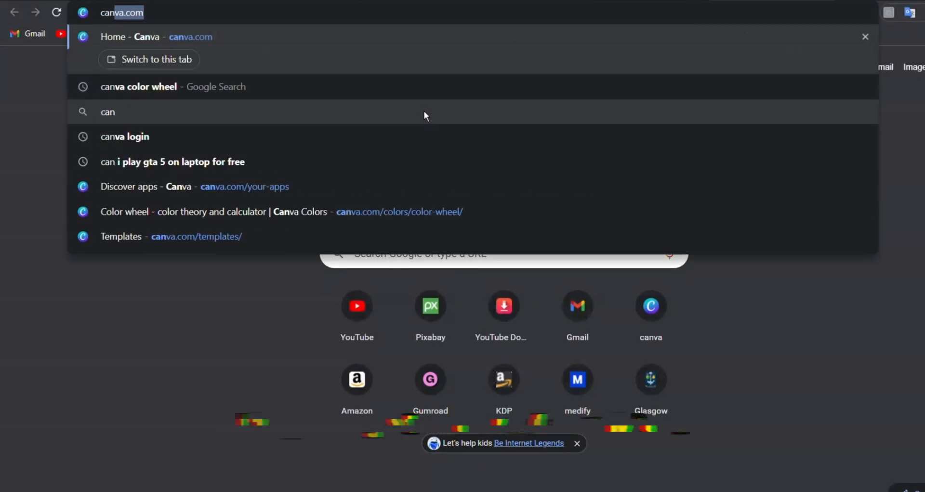
{"action": "type", "text": " co"}
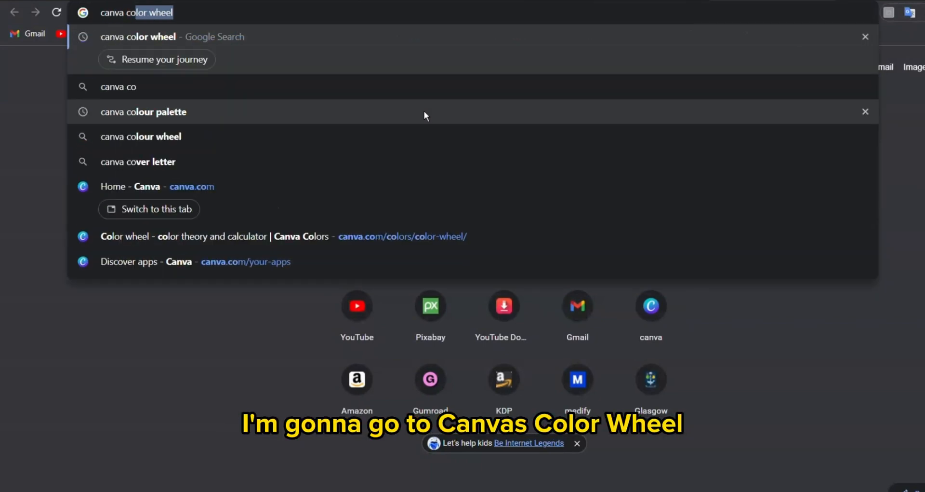
{"action": "key", "text": "Return"}
{"action": "left_click", "coordinate": [380, 169]}
{"action": "scroll", "coordinate": [764, 297], "scroll_direction": "down", "scroll_amount": 3}
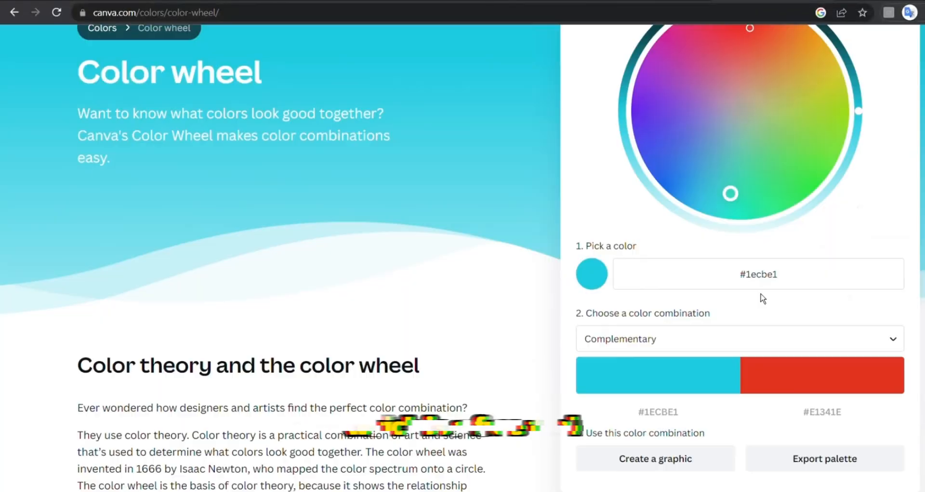
Replace the color wheel's base color with the copied blue #0134FC
{"action": "left_click", "coordinate": [766, 282]}
{"action": "key", "text": "ctrl+a"}
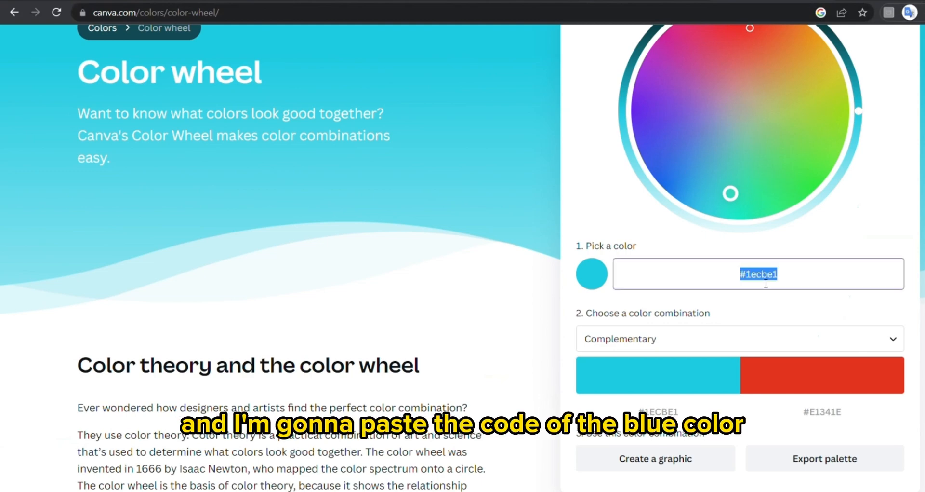
{"action": "key", "text": "ctrl+v"}
{"action": "scroll", "coordinate": [745, 302], "scroll_direction": "up", "scroll_amount": 1}
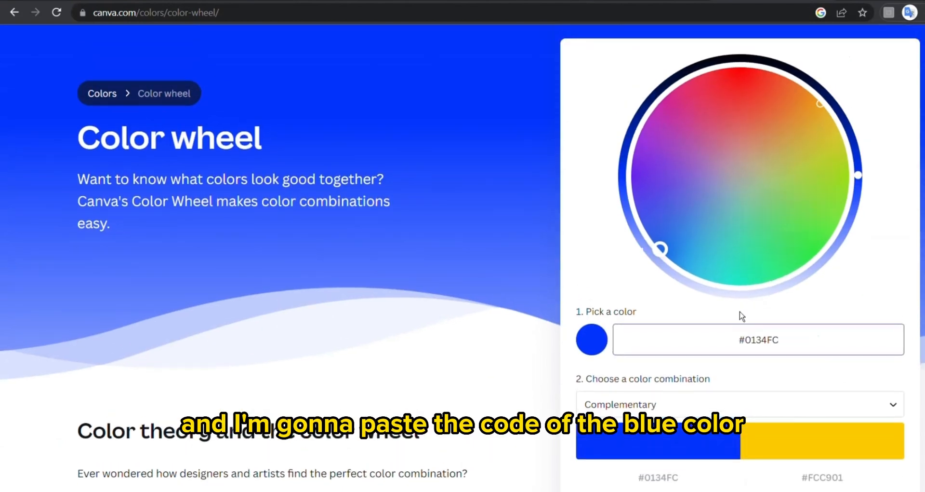
{"action": "scroll", "coordinate": [742, 316], "scroll_direction": "down", "scroll_amount": 1}
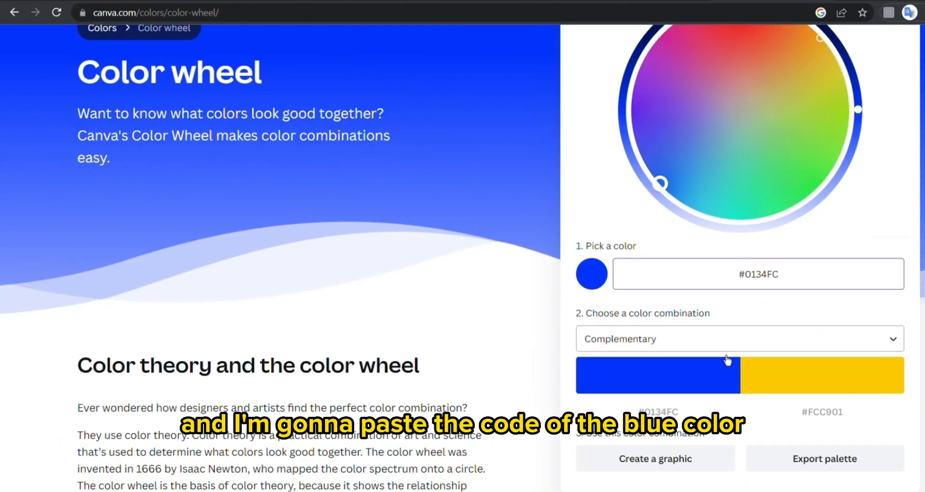
Try the Monochromatic color combination, and settle on Analogous for the blue base color
{"action": "left_click", "coordinate": [680, 352]}
{"action": "left_click", "coordinate": [656, 371]}
{"action": "scroll", "coordinate": [696, 335], "scroll_direction": "up", "scroll_amount": 2}
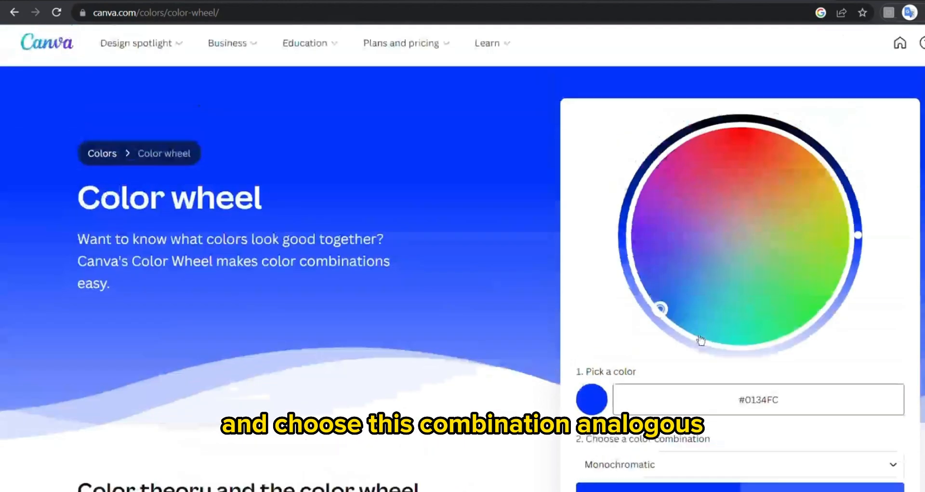
{"action": "scroll", "coordinate": [702, 340], "scroll_direction": "down", "scroll_amount": 2}
{"action": "left_click", "coordinate": [709, 371]}
{"action": "left_click", "coordinate": [681, 437]}
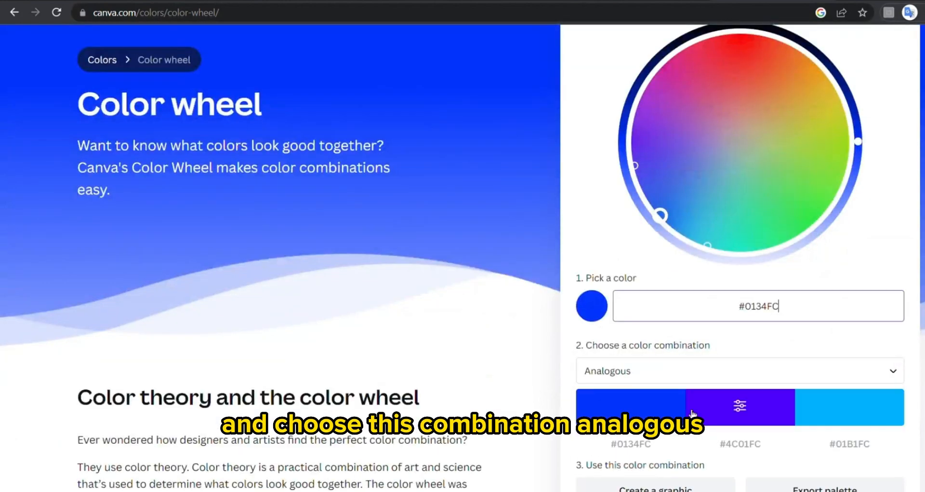
{"action": "scroll", "coordinate": [704, 368], "scroll_direction": "down", "scroll_amount": 2}
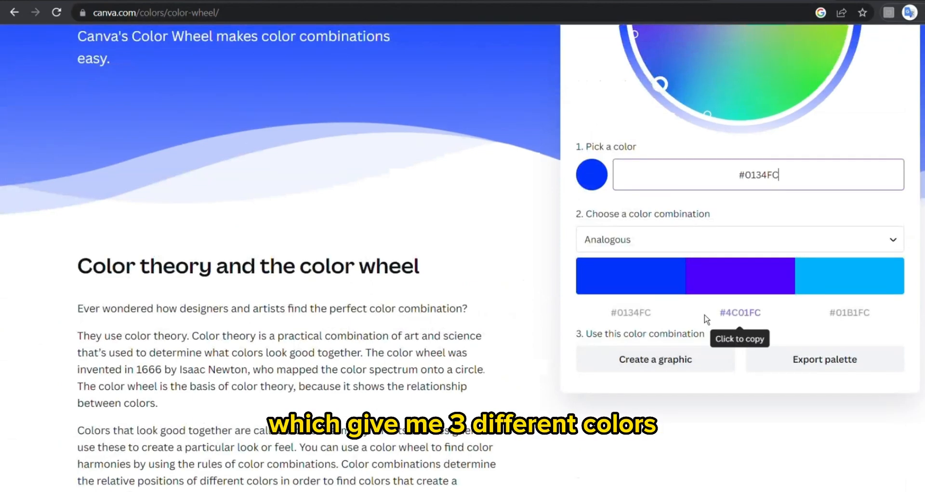
{"action": "scroll", "coordinate": [706, 318], "scroll_direction": "up", "scroll_amount": 3}
{"action": "left_click", "coordinate": [683, 373]}
{"action": "left_click", "coordinate": [648, 426]}
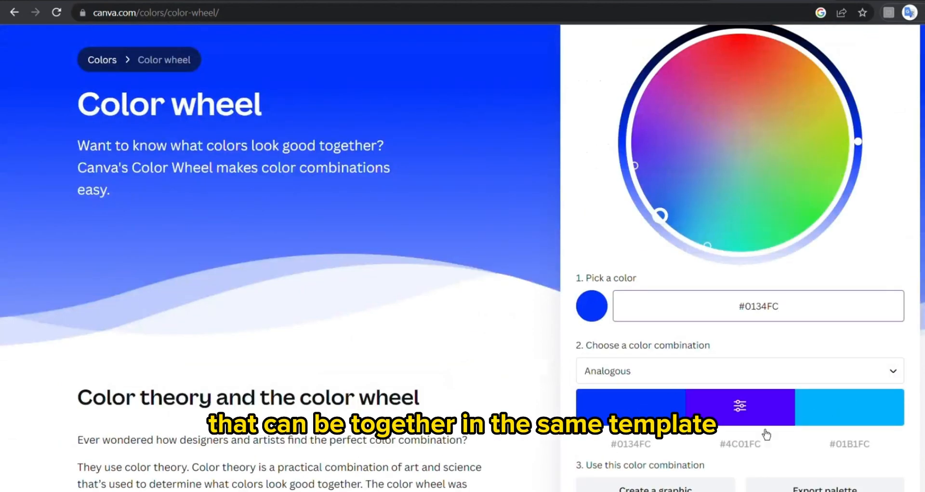
Copy the light blue code #01B1FC from the palette and apply it to the page background of the 4800 × 3000 px design
{"action": "left_click", "coordinate": [853, 447]}
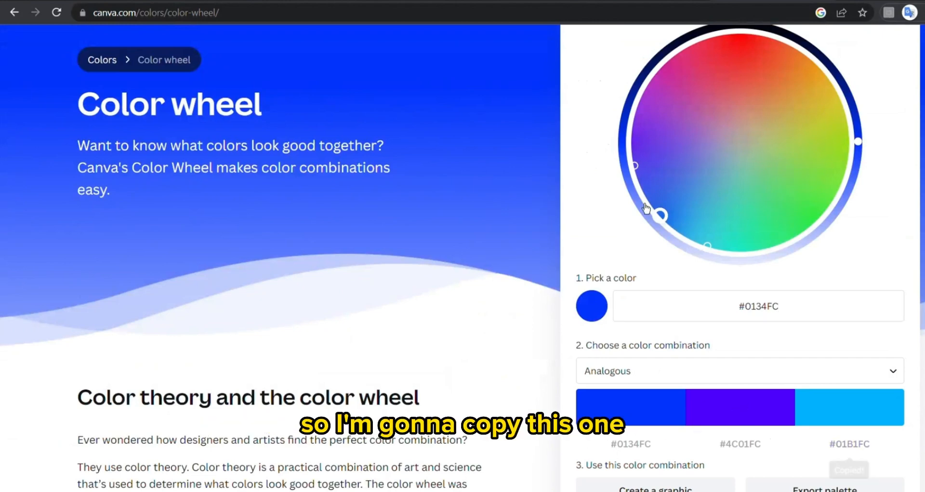
{"action": "left_click", "coordinate": [309, 1]}
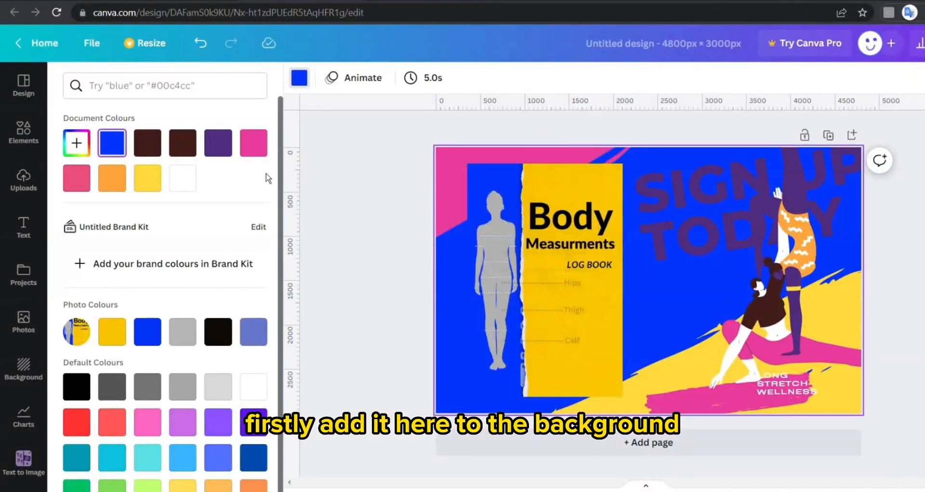
{"action": "left_click", "coordinate": [87, 153]}
{"action": "type", "text": "#01B1FC"}
{"action": "left_click", "coordinate": [338, 230]}
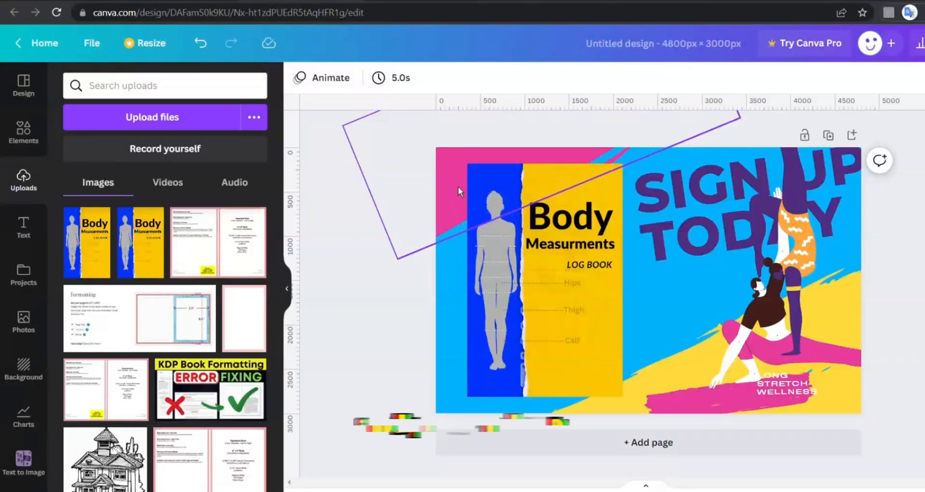
Recolor the pink brush shape in the page's upper-left corner with the palette's purple #4C01FC
{"action": "left_click", "coordinate": [458, 187]}
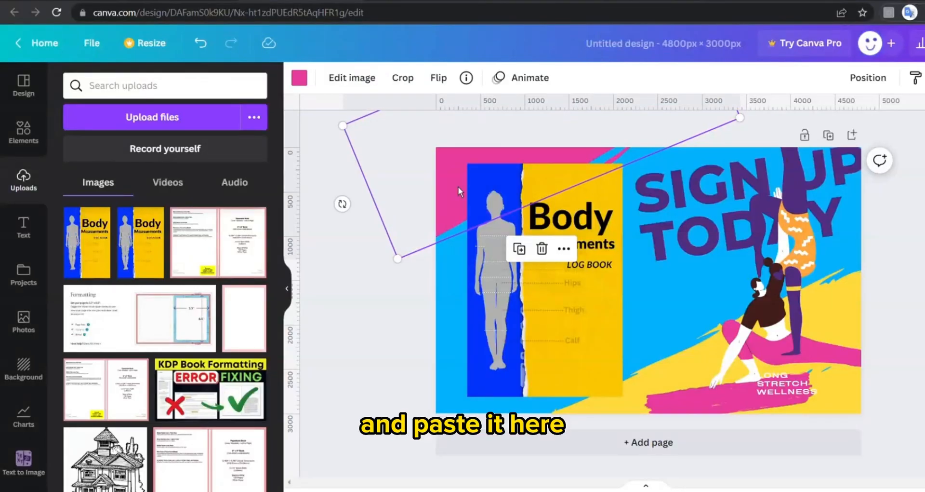
{"action": "left_click", "coordinate": [309, 82]}
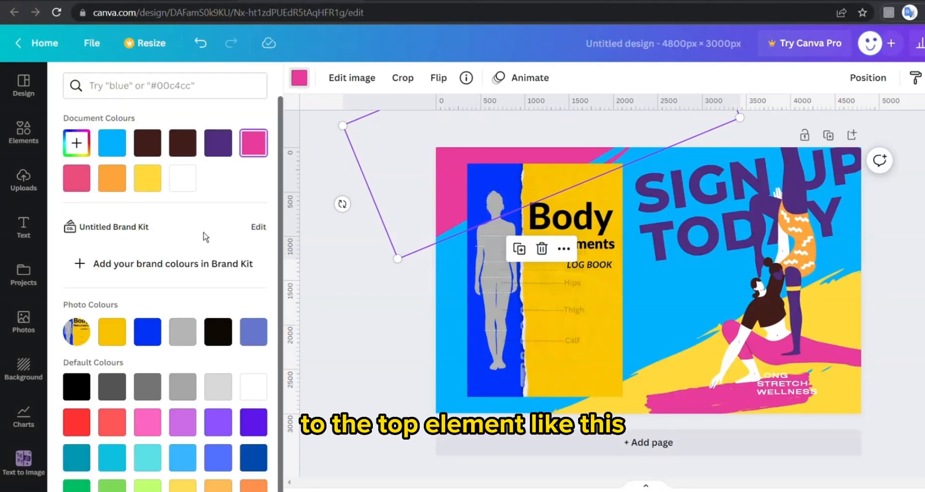
{"action": "left_click", "coordinate": [88, 156]}
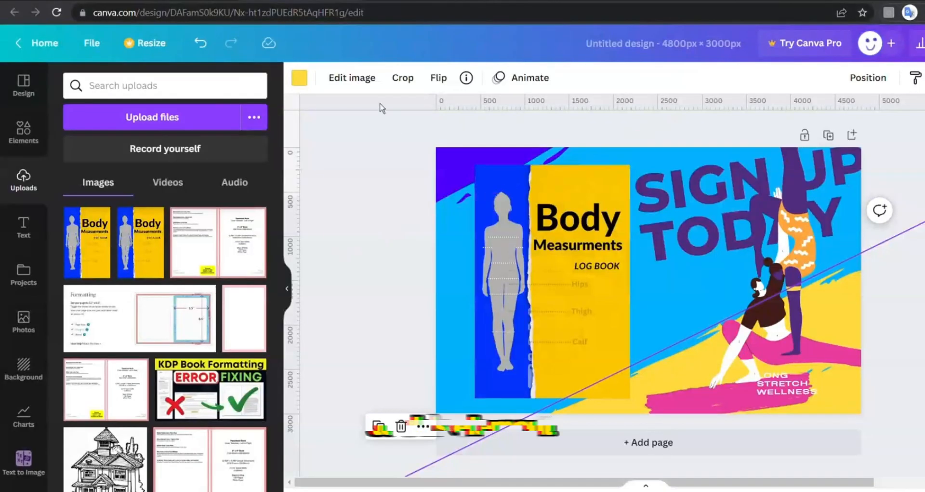
Recolor the yellow brush shape across the page's lower-right area with the blue #0134FC
{"action": "left_click", "coordinate": [306, 81]}
{"action": "left_click", "coordinate": [76, 143]}
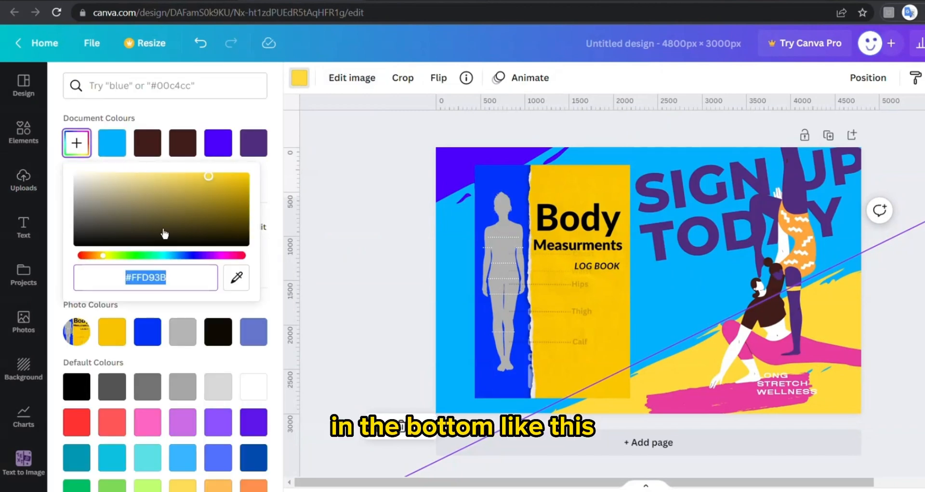
{"action": "left_click", "coordinate": [374, 281]}
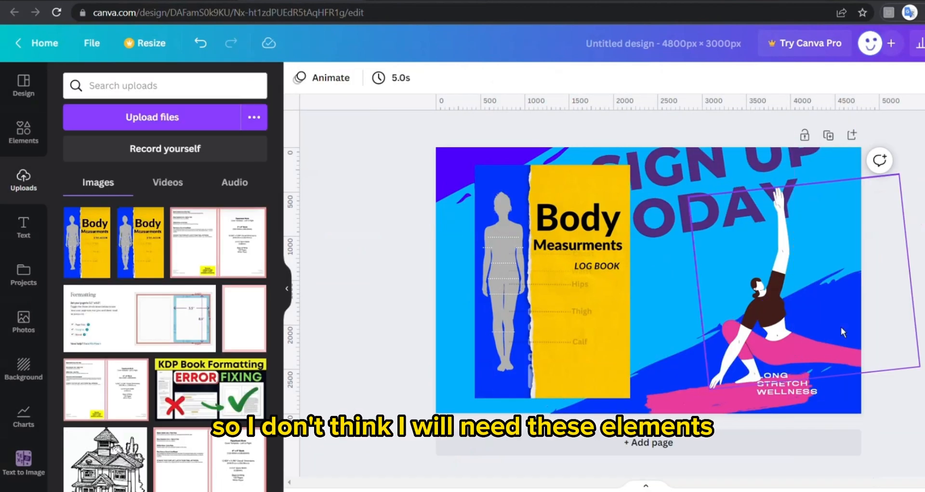
Delete the stretching woman illustration and the "Long Stretch Wellness" text from the page
{"action": "left_click", "coordinate": [797, 340]}
{"action": "key", "text": "Delete"}
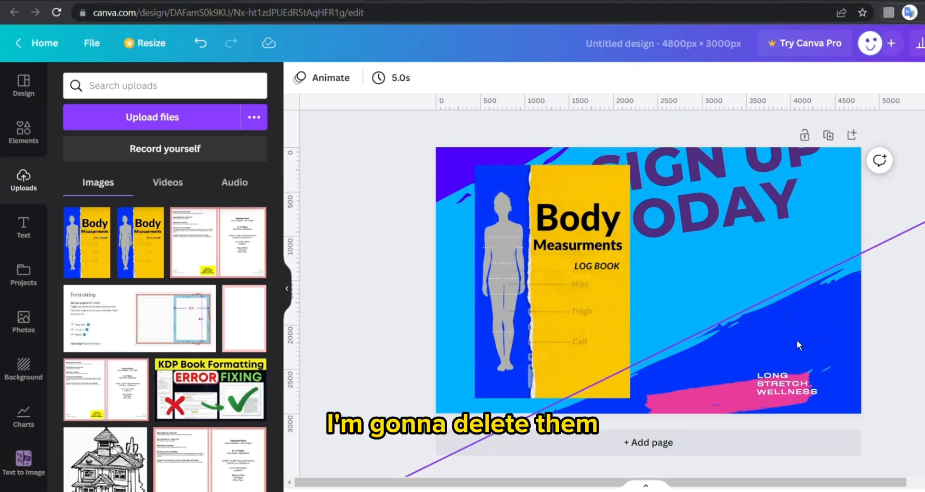
{"action": "left_click", "coordinate": [787, 383]}
{"action": "key", "text": "Delete"}
Fit the "SIGN UP TODAY" text beside the book cover at about size 405, and shift the cover slightly toward the page's left edge
{"action": "left_click", "coordinate": [287, 288]}
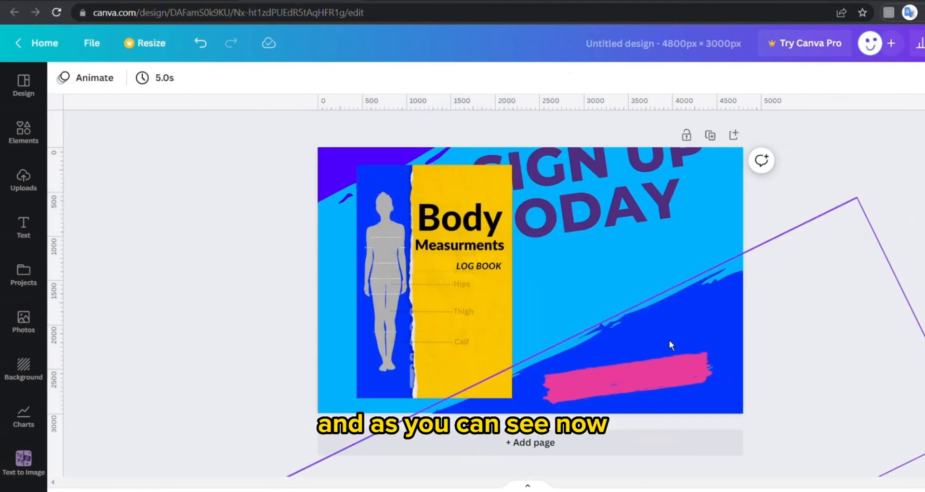
{"action": "left_click_drag", "start_coordinate": [553, 201], "coordinate": [606, 254]}
{"action": "left_click_drag", "start_coordinate": [780, 290], "coordinate": [747, 274]}
{"action": "left_click_drag", "start_coordinate": [667, 263], "coordinate": [662, 258]}
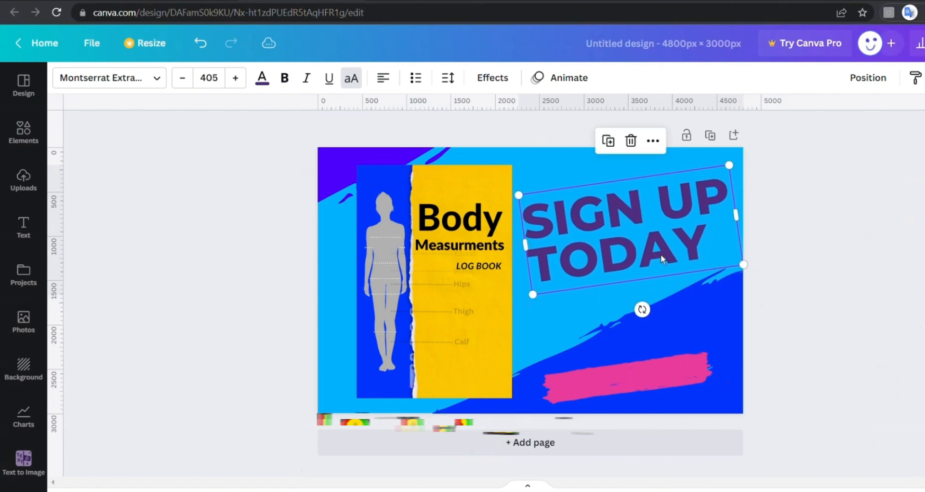
{"action": "left_click_drag", "start_coordinate": [422, 316], "coordinate": [410, 316]}
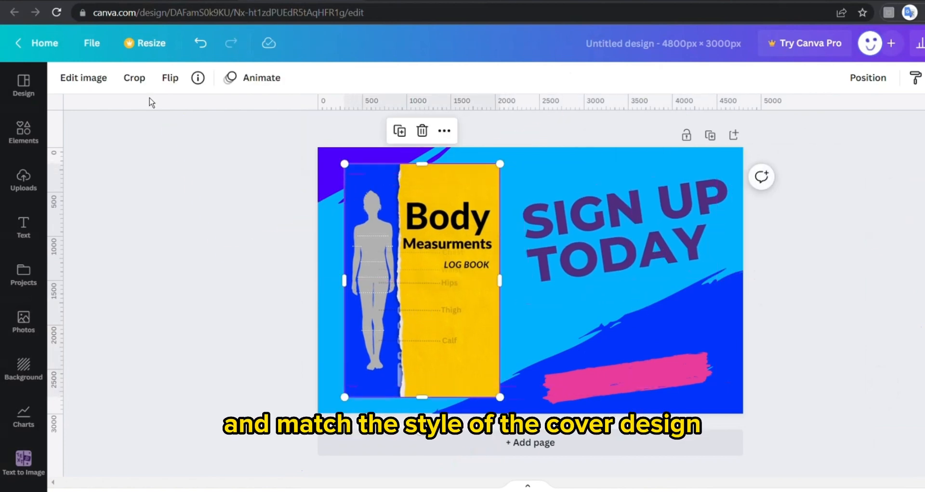
Apply the Glow shadow effect to the Body Measurements cover image and adjust the glow's settings
{"action": "left_click", "coordinate": [77, 79]}
{"action": "left_click", "coordinate": [245, 208]}
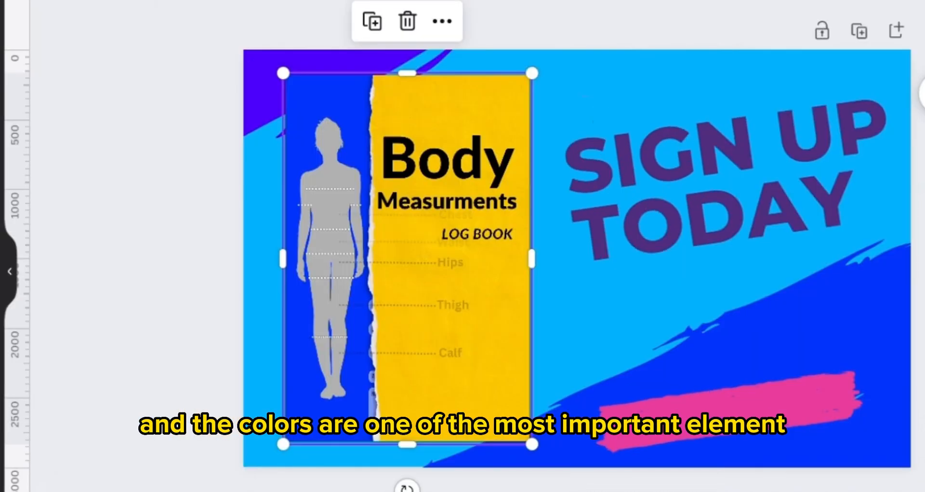
{"action": "left_click", "coordinate": [10, 271]}
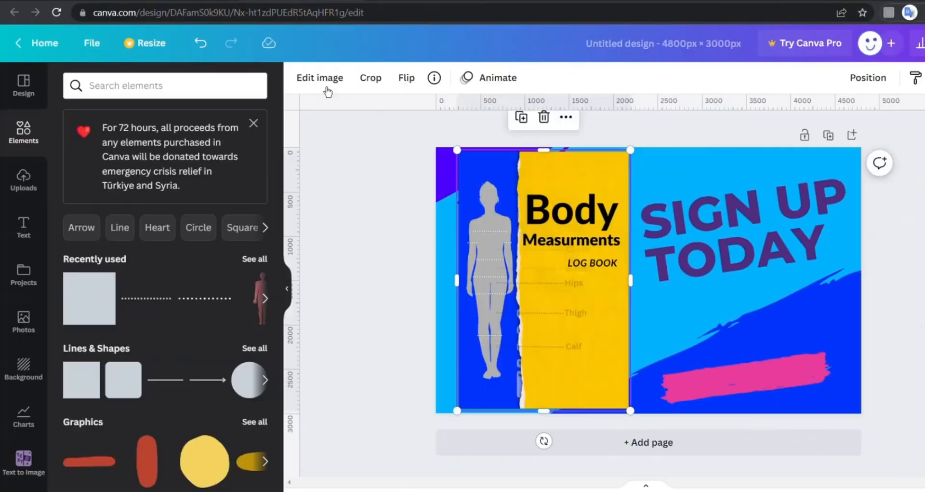
{"action": "left_click", "coordinate": [323, 81]}
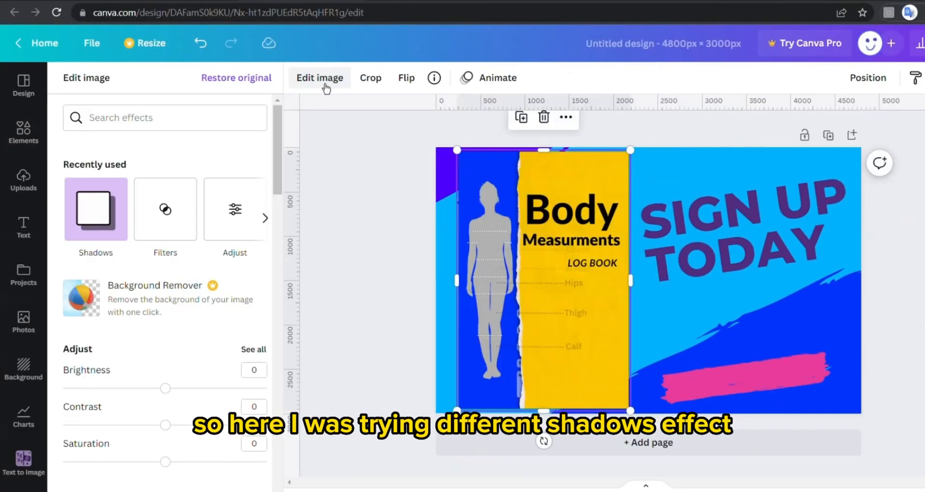
{"action": "left_click", "coordinate": [124, 226]}
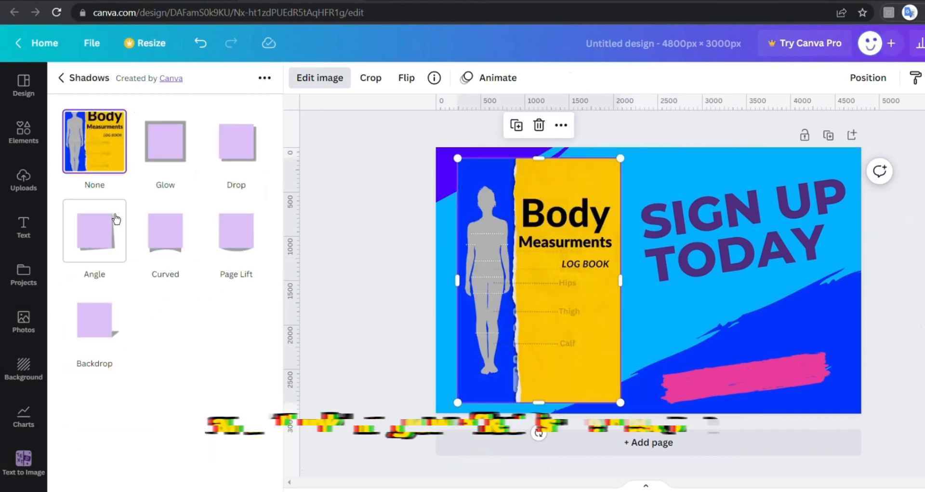
{"action": "left_click", "coordinate": [169, 159]}
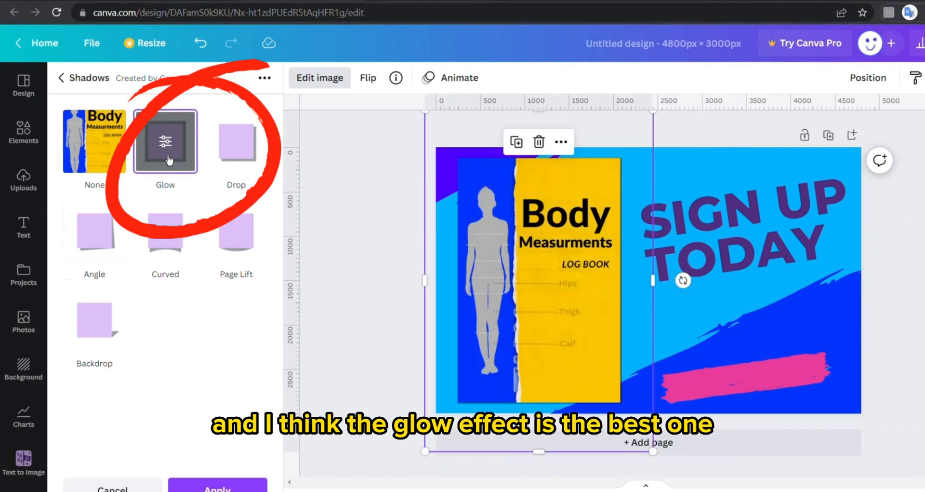
{"action": "left_click", "coordinate": [170, 155]}
{"action": "left_click_drag", "start_coordinate": [174, 136], "coordinate": [135, 160]}
{"action": "left_click_drag", "start_coordinate": [165, 178], "coordinate": [176, 191]}
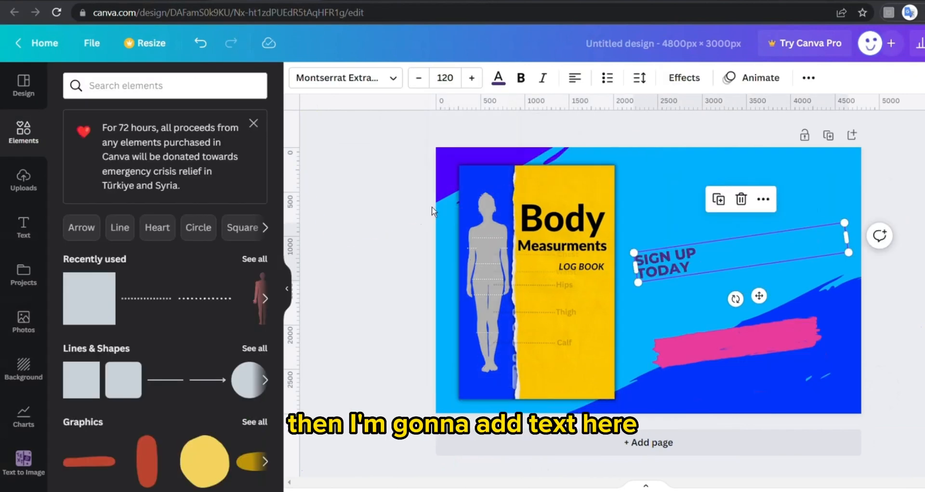
Set the slanted headline's font size to 144 and replace its text with "KEEP TRACK OF YOUR FITNESS"
{"action": "left_click", "coordinate": [448, 88]}
{"action": "left_click", "coordinate": [444, 368]}
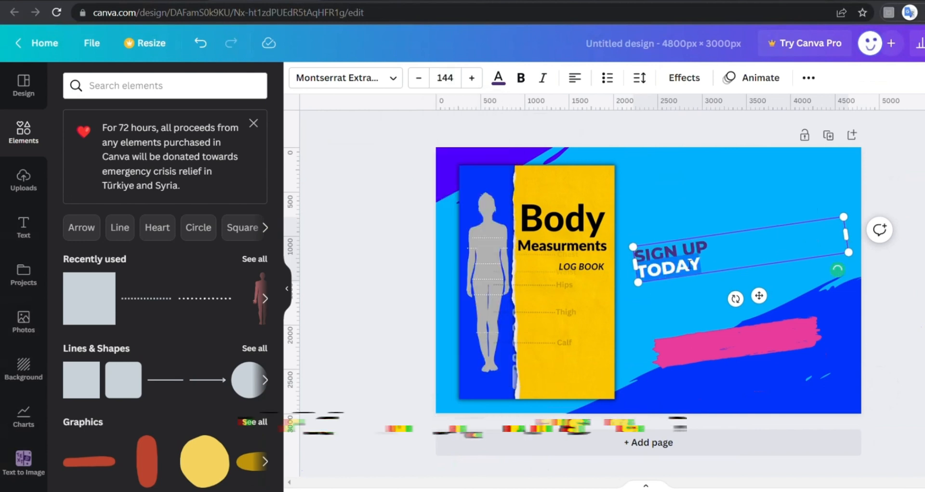
{"action": "key", "text": "BackSpace"}
{"action": "key", "text": "BackSpace"}
{"action": "key", "text": "BackSpace"}
{"action": "key", "text": "BackSpace"}
{"action": "key", "text": "BackSpace"}
{"action": "key", "text": "BackSpace"}
{"action": "key", "text": "BackSpace"}
{"action": "key", "text": "BackSpace"}
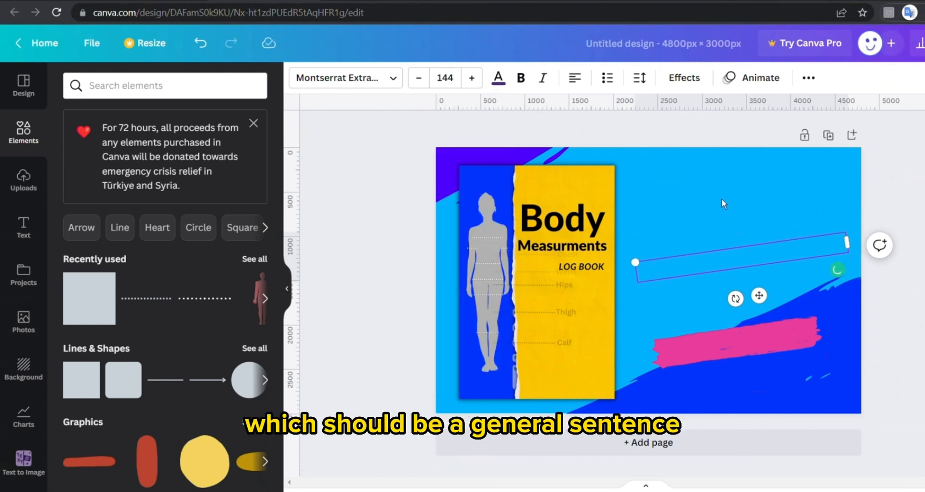
{"action": "type", "text": "KEE"}
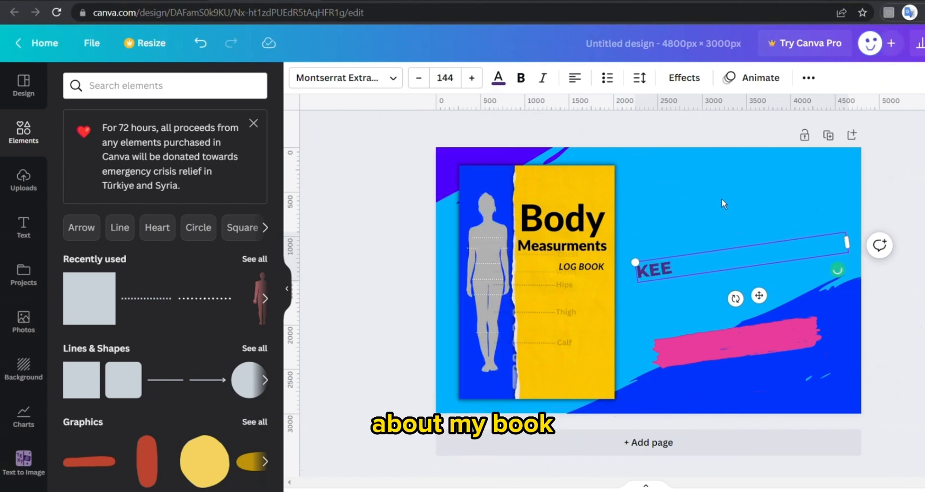
{"action": "type", "text": "P TRACK OF YOUR"}
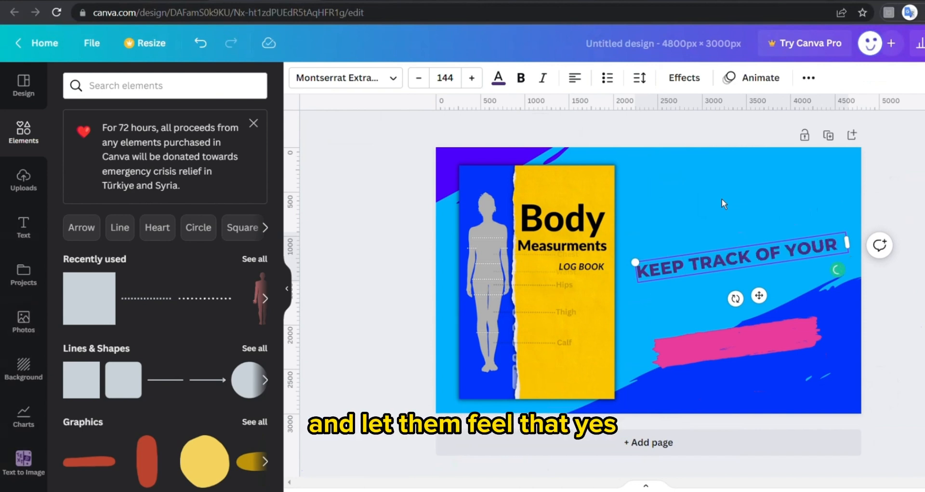
{"action": "type", "text": " FIT"}
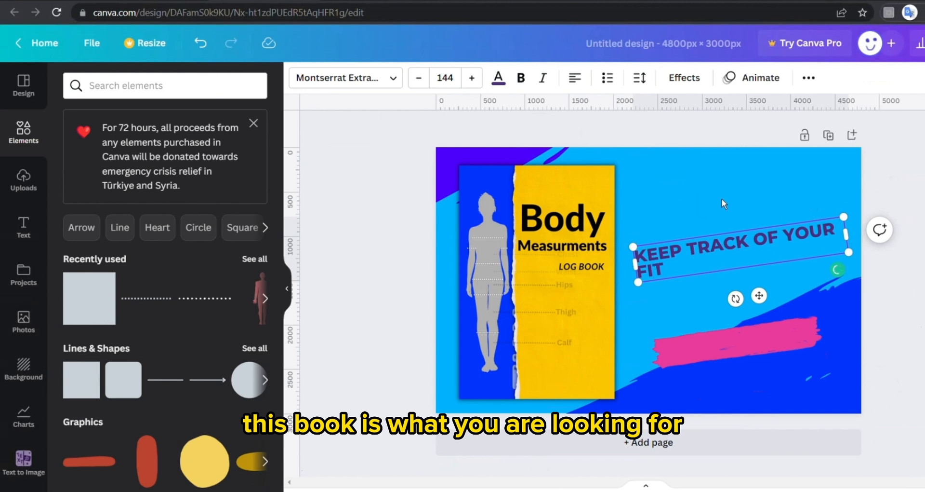
{"action": "type", "text": "NESS"}
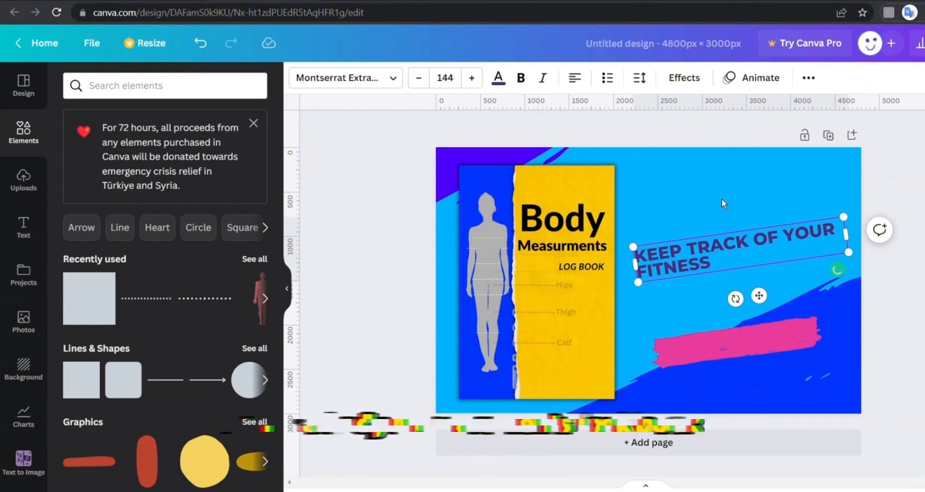
Complete the headline as KEEP TRACK OF YOUR FITNESS GOALS WITH THIS "BODY MEASUREMENT TRACKER" and rotate it to horizontal
{"action": "type", "text": " GOALS"}
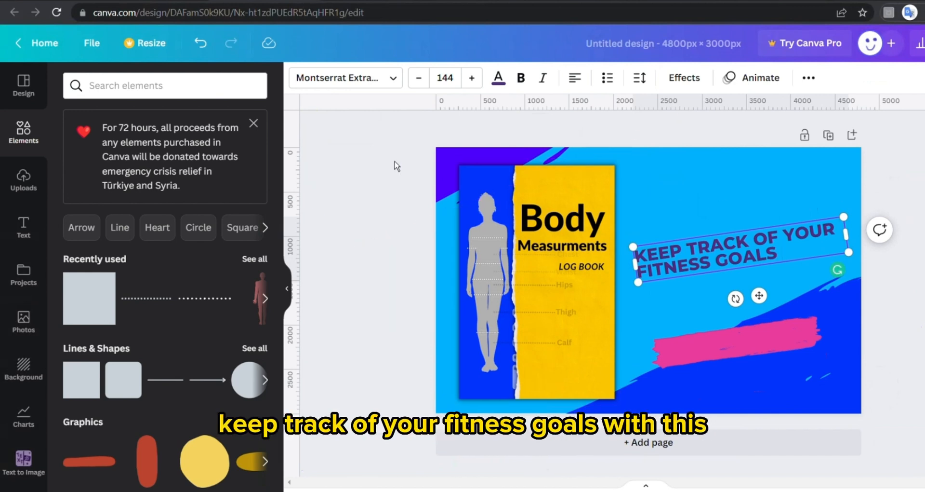
{"action": "type", "text": "th thi"}
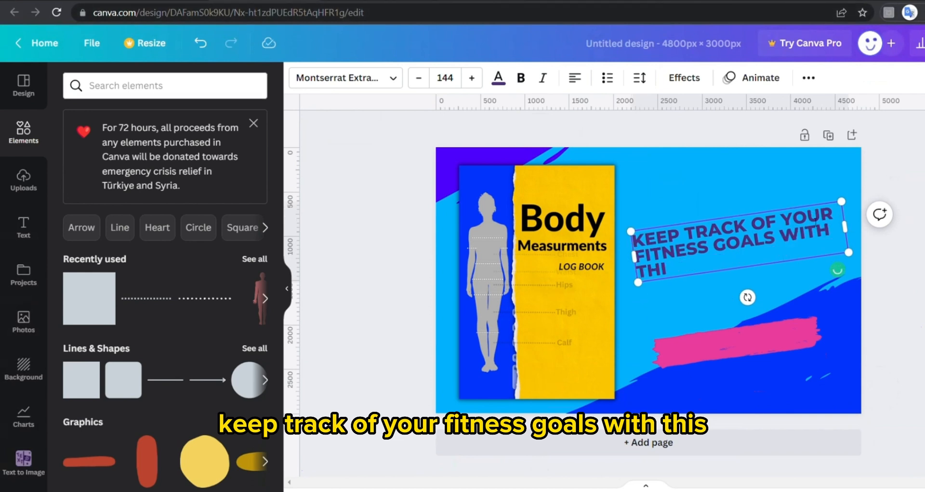
{"action": "type", "text": "s \"body measurement trac"}
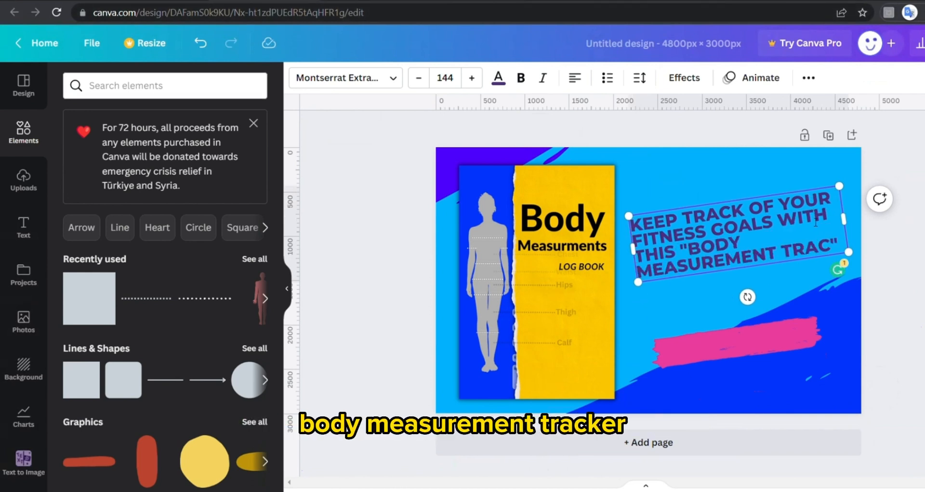
{"action": "type", "text": "ker"}
{"action": "left_click_drag", "start_coordinate": [747, 296], "coordinate": [750, 301]}
{"action": "left_click", "coordinate": [414, 233]}
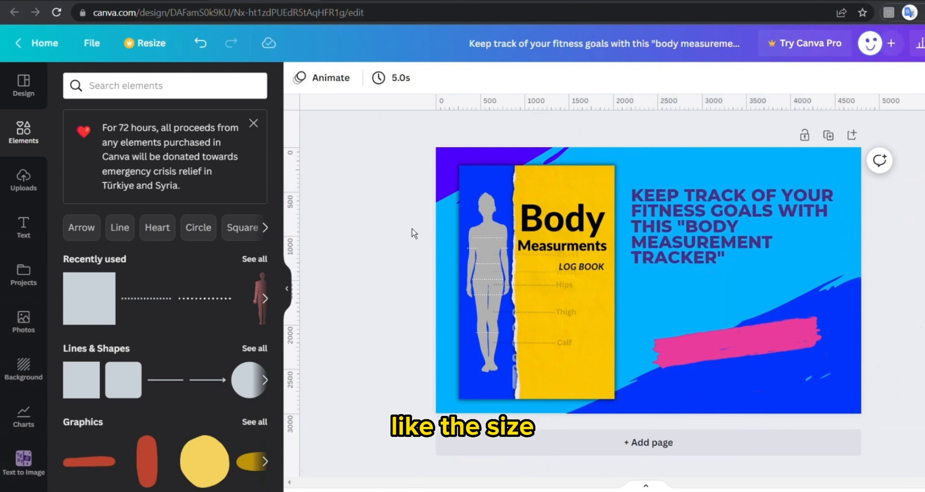
Straighten the pink brush stroke to 0°, move it behind the headline's first lines, and widen it past the text
{"action": "left_click", "coordinate": [701, 233]}
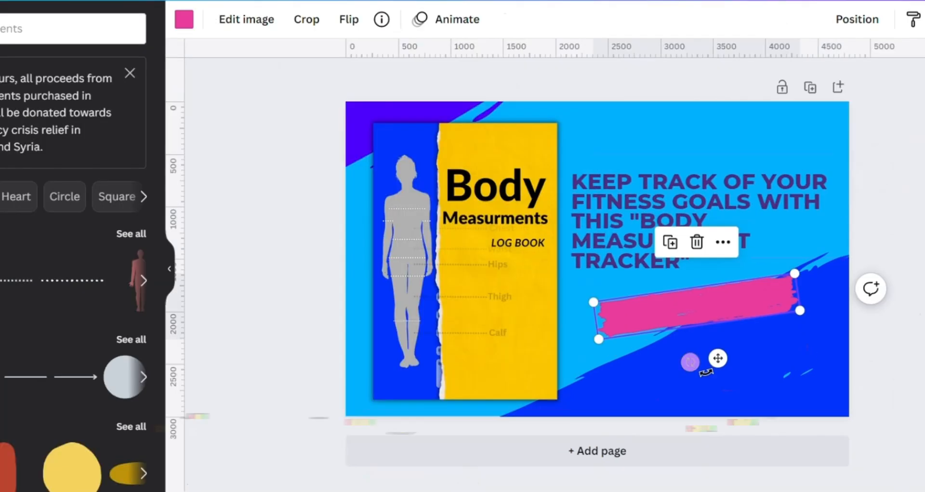
{"action": "left_click_drag", "start_coordinate": [726, 366], "coordinate": [731, 376]}
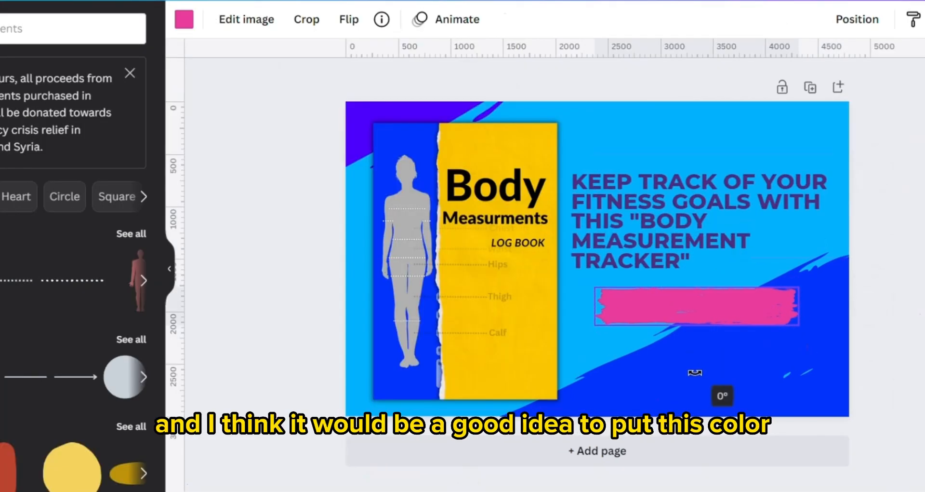
{"action": "mouse_move", "coordinate": [716, 318]}
{"action": "left_mouse_down"}
{"action": "mouse_move", "coordinate": [675, 232]}
{"action": "mouse_move", "coordinate": [675, 128]}
{"action": "mouse_move", "coordinate": [686, 181]}
{"action": "left_mouse_up"}
{"action": "mouse_move", "coordinate": [775, 195]}
{"action": "left_mouse_down"}
{"action": "mouse_move", "coordinate": [818, 215]}
{"action": "mouse_move", "coordinate": [849, 296]}
{"action": "mouse_move", "coordinate": [853, 238]}
{"action": "mouse_move", "coordinate": [779, 194]}
{"action": "mouse_move", "coordinate": [789, 197]}
{"action": "left_mouse_up"}
{"action": "left_click", "coordinate": [857, 19]}
{"action": "left_click", "coordinate": [800, 64]}
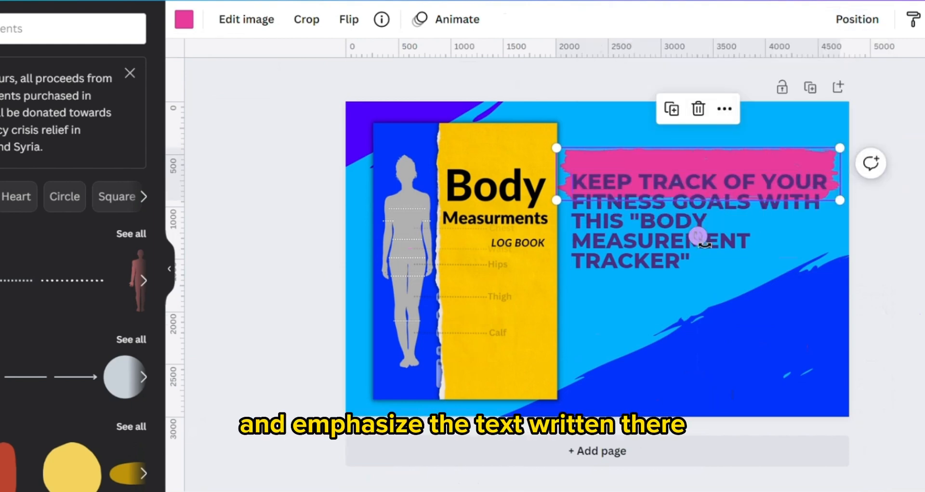
Recolor the brush stroke yellow and place a second copy below it to back the whole headline
{"action": "key", "text": "Escape"}
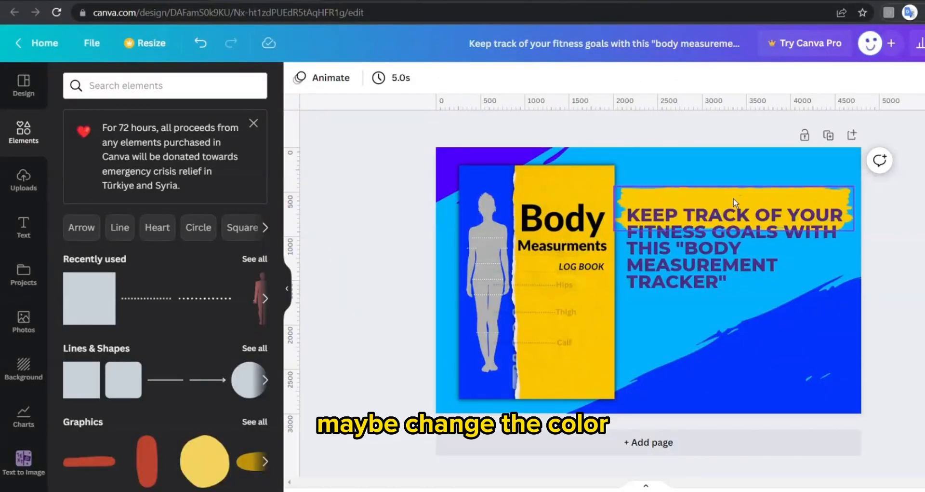
{"action": "left_click", "coordinate": [745, 201]}
{"action": "left_click_drag", "start_coordinate": [745, 202], "coordinate": [747, 262]}
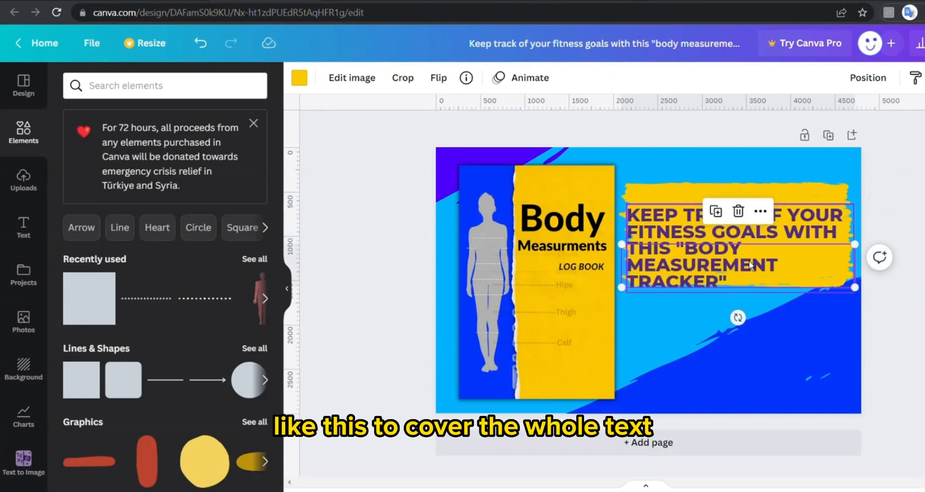
{"action": "left_click", "coordinate": [892, 294]}
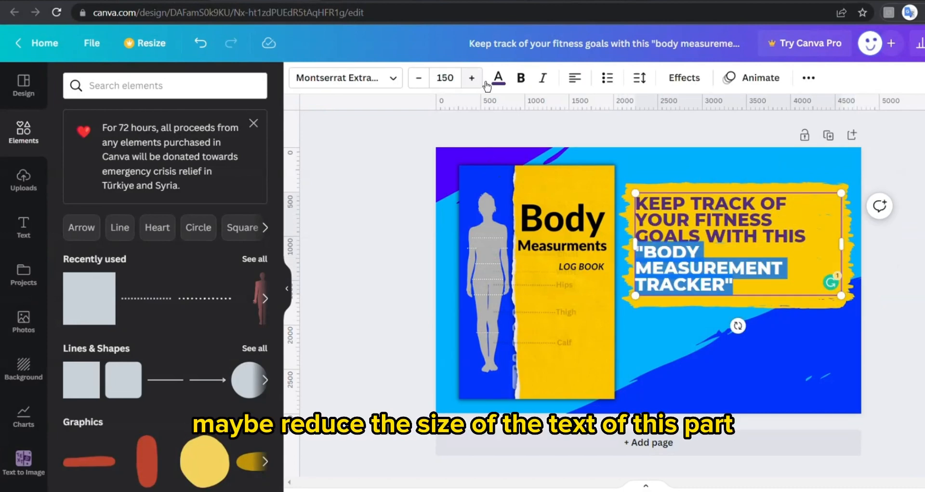
Reduce the font size of "BODY MEASUREMENT TRACKER" in the headline until "BODY MEASUREMENT" fits on one line
{"action": "left_click", "coordinate": [426, 87]}
{"action": "left_click", "coordinate": [426, 87]}
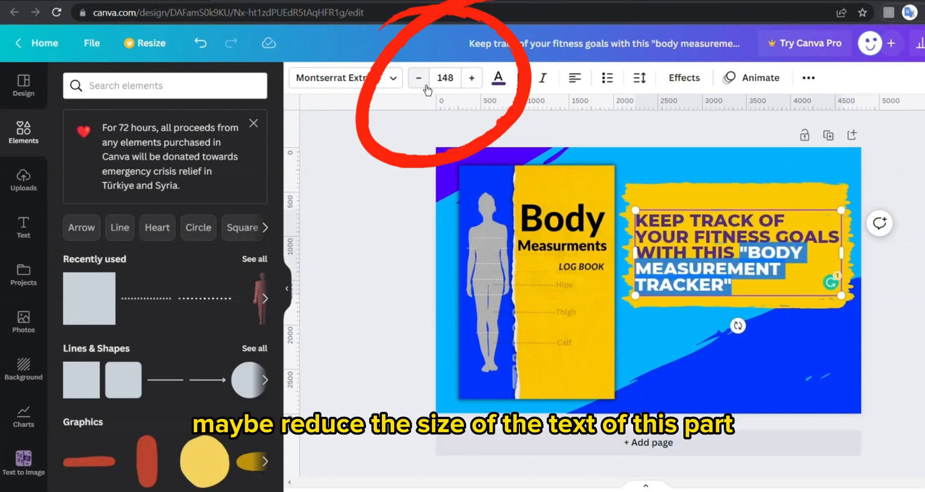
{"action": "left_click", "coordinate": [425, 86]}
{"action": "left_click", "coordinate": [424, 86]}
{"action": "left_click", "coordinate": [424, 87]}
{"action": "left_click", "coordinate": [424, 87]}
{"action": "left_click", "coordinate": [424, 87]}
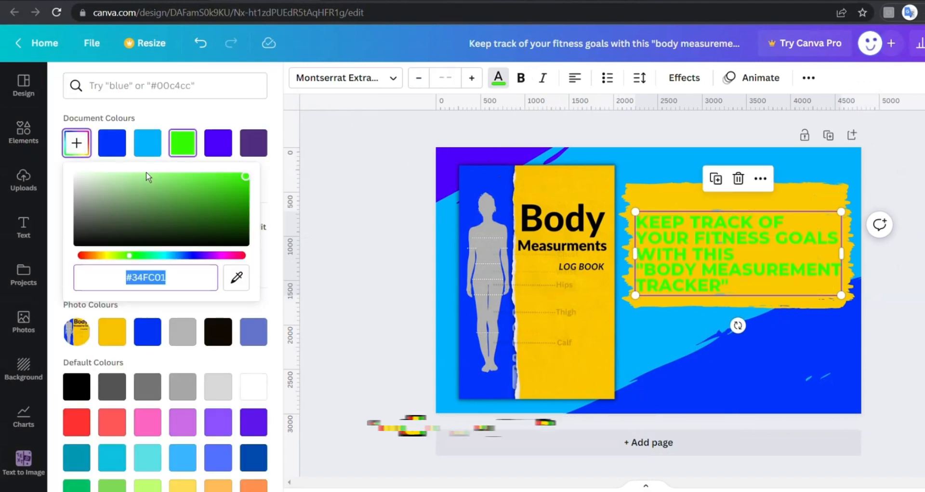
Try the color #FC4B01 on the headline, shift the text slightly, and try white on the brush strokes behind it
{"action": "type", "text": "#FC4B01"}
{"action": "left_click", "coordinate": [382, 218]}
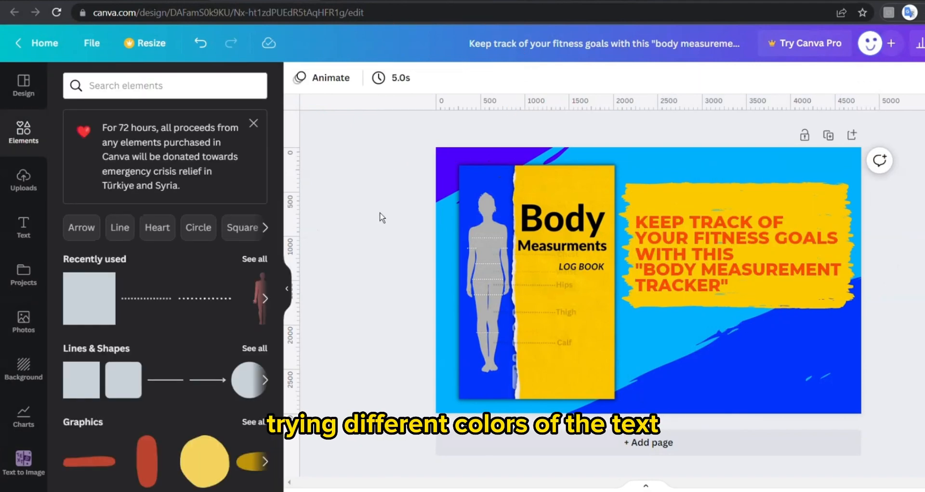
{"action": "left_click_drag", "start_coordinate": [681, 267], "coordinate": [688, 256]}
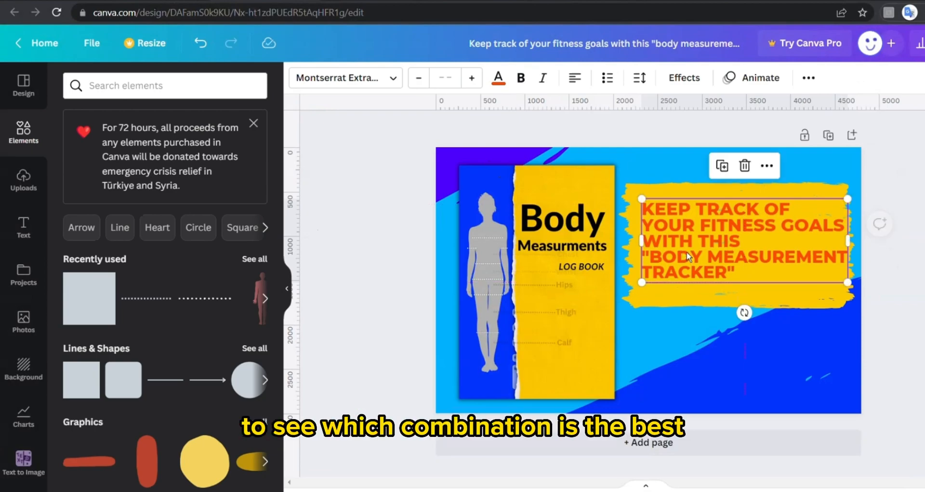
{"action": "left_click", "coordinate": [750, 0]}
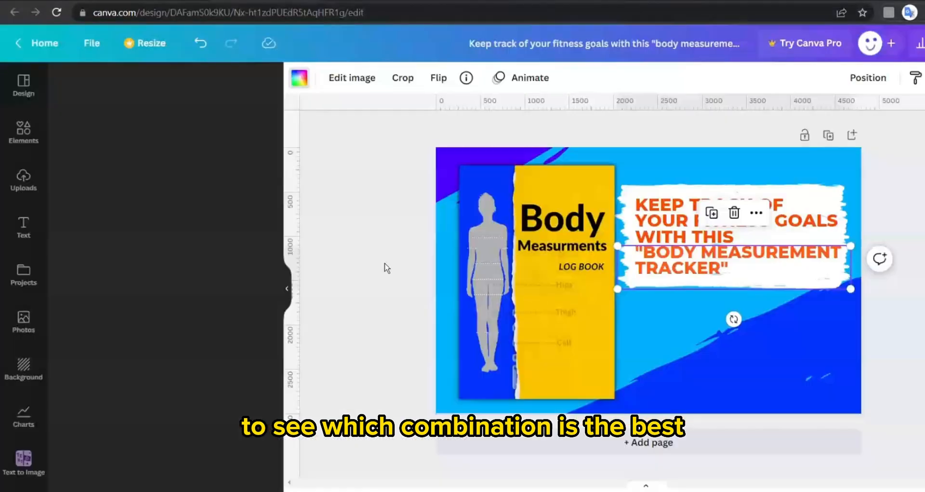
Recolor the brush strokes black and the headline white, and increase the headline's line spacing
{"action": "left_click", "coordinate": [384, 264]}
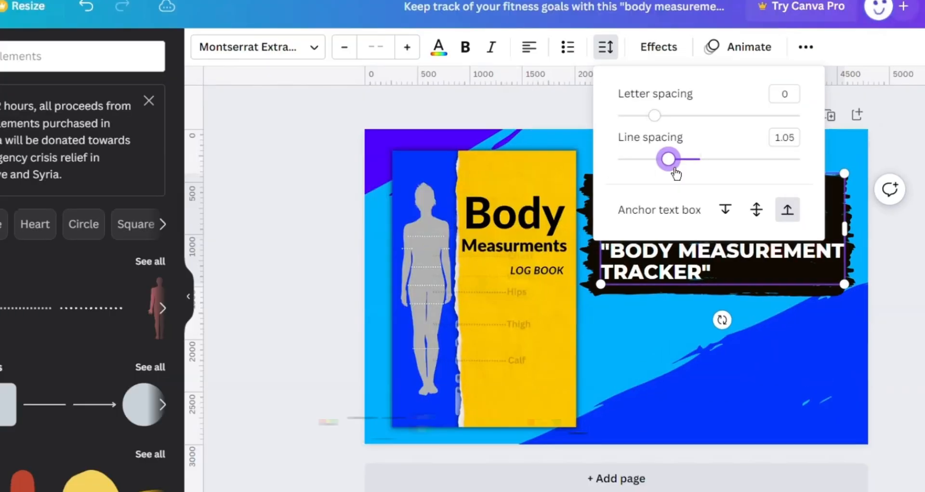
{"action": "left_click_drag", "start_coordinate": [691, 172], "coordinate": [702, 182]}
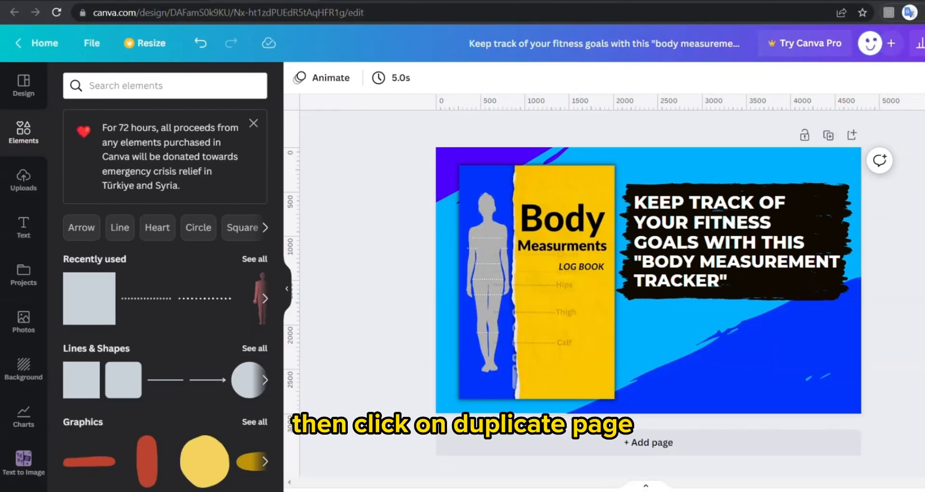
Duplicate the finished page and delete the book cover image from the second page
{"action": "left_click", "coordinate": [839, 146]}
{"action": "scroll", "coordinate": [681, 329], "scroll_direction": "up", "scroll_amount": 5}
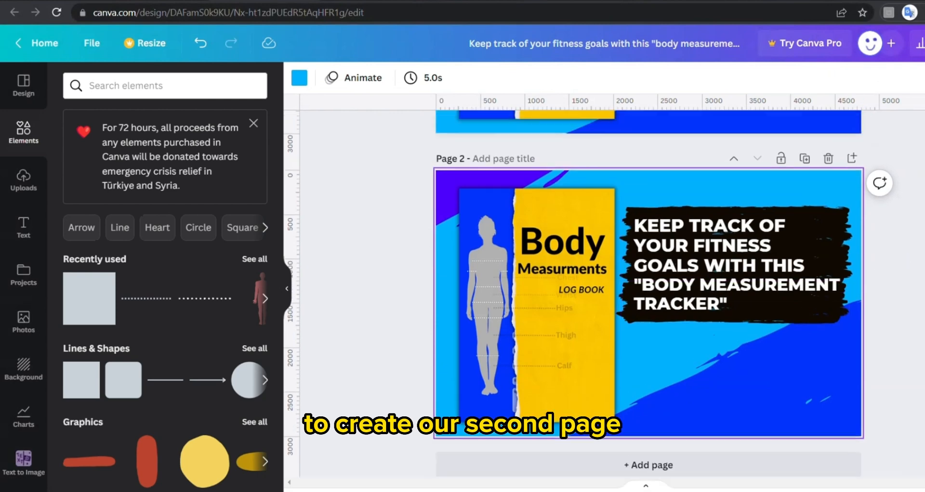
{"action": "scroll", "coordinate": [680, 330], "scroll_direction": "down", "scroll_amount": 5}
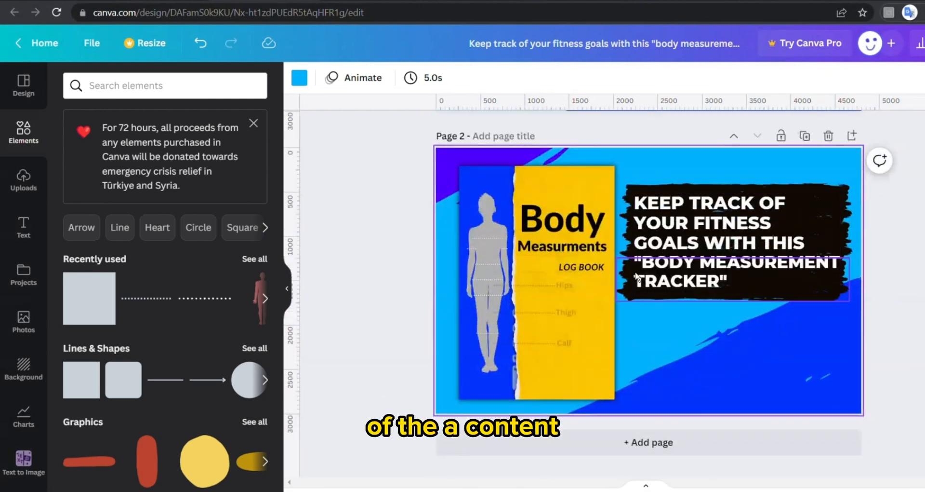
{"action": "left_click", "coordinate": [585, 267]}
{"action": "key", "text": "Delete"}
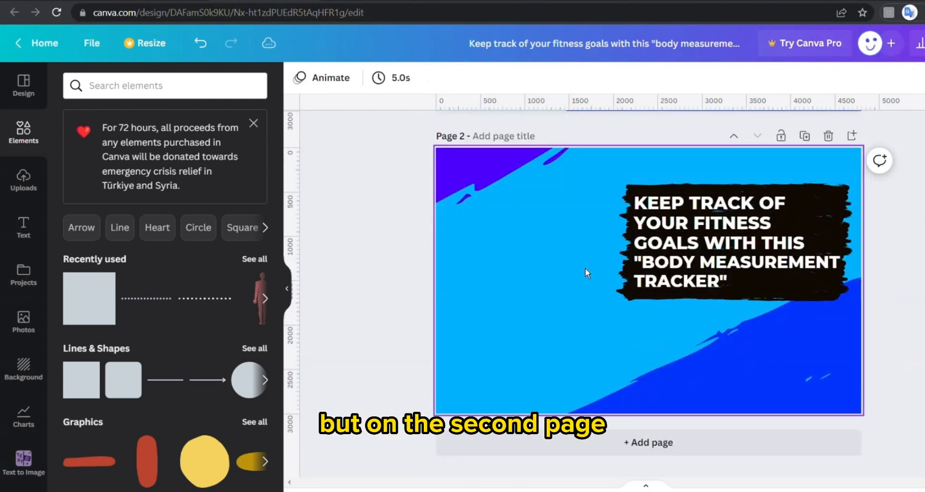
Add the Body Measurements Tracker interior page from the saved projects to page 2, placing and enlarging it beside the headline
{"action": "left_click", "coordinate": [24, 180]}
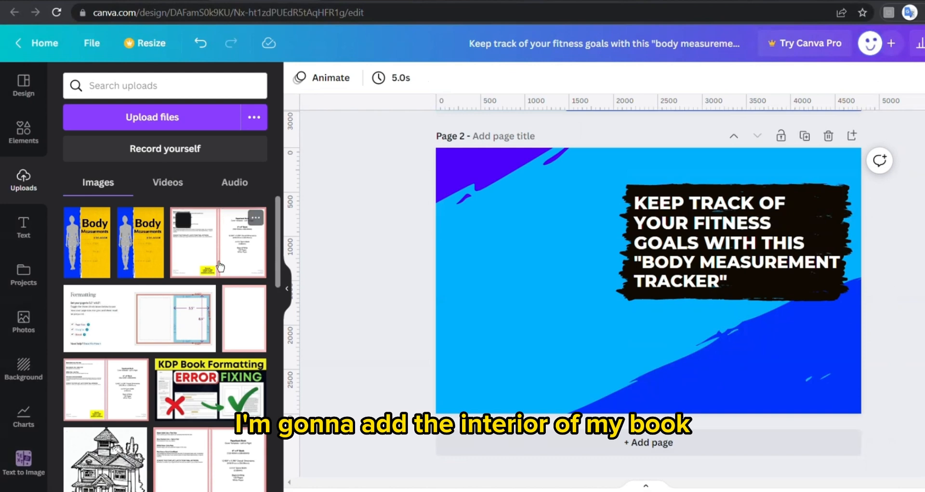
{"action": "scroll", "coordinate": [219, 265], "scroll_direction": "down", "scroll_amount": 3}
{"action": "scroll", "coordinate": [212, 251], "scroll_direction": "up", "scroll_amount": 3}
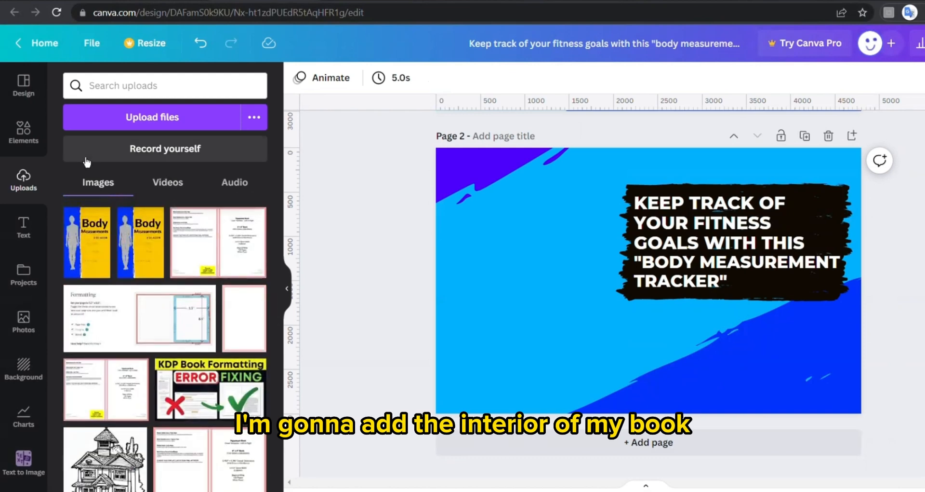
{"action": "left_click", "coordinate": [25, 87]}
{"action": "left_click", "coordinate": [231, 86]}
{"action": "left_click", "coordinate": [31, 91]}
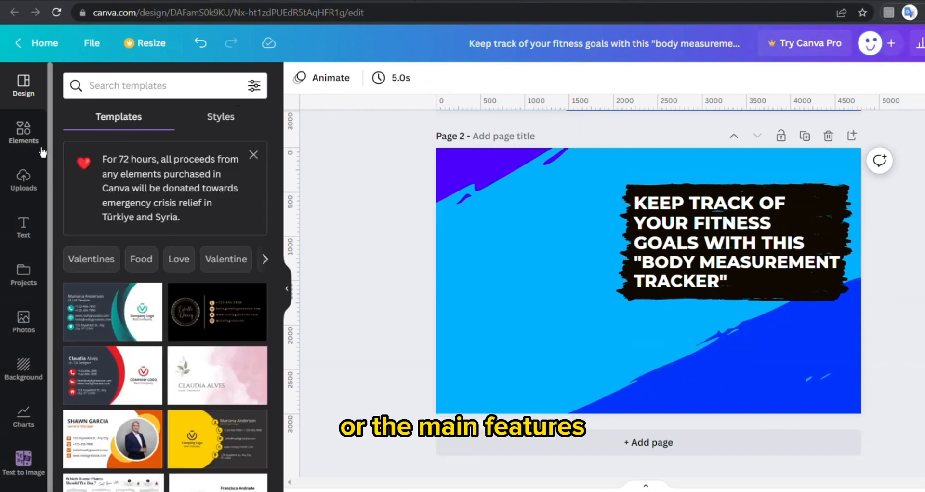
{"action": "left_click", "coordinate": [24, 274]}
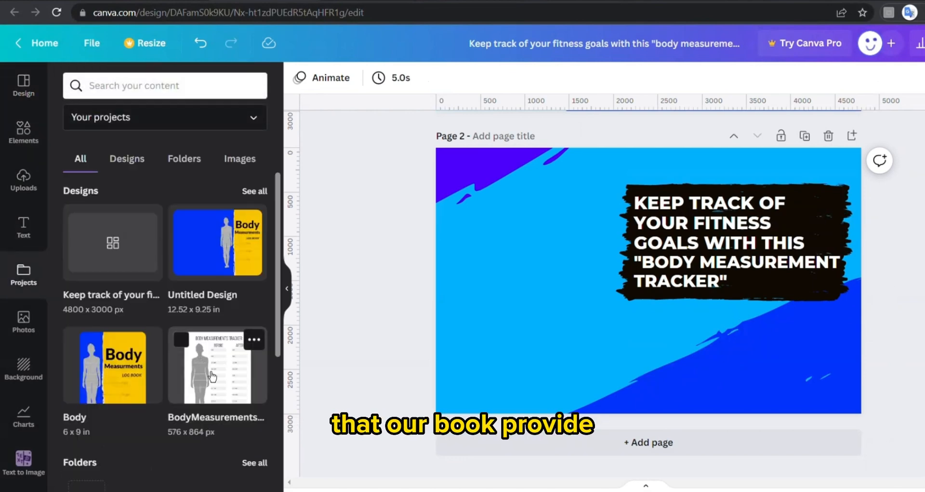
{"action": "left_click", "coordinate": [215, 372]}
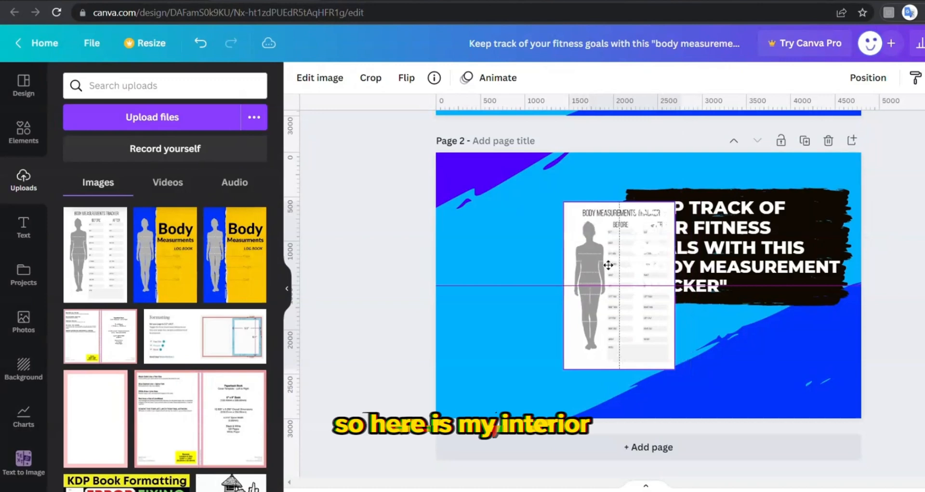
{"action": "left_click_drag", "start_coordinate": [606, 265], "coordinate": [567, 353]}
{"action": "left_click_drag", "start_coordinate": [608, 399], "coordinate": [601, 387]}
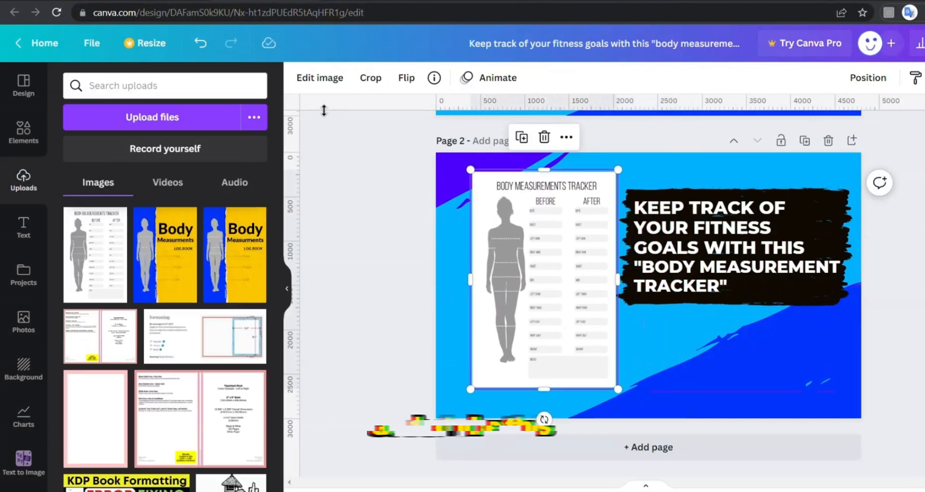
Apply the Backdrop shadow effect to the interior page image
{"action": "left_click", "coordinate": [319, 77]}
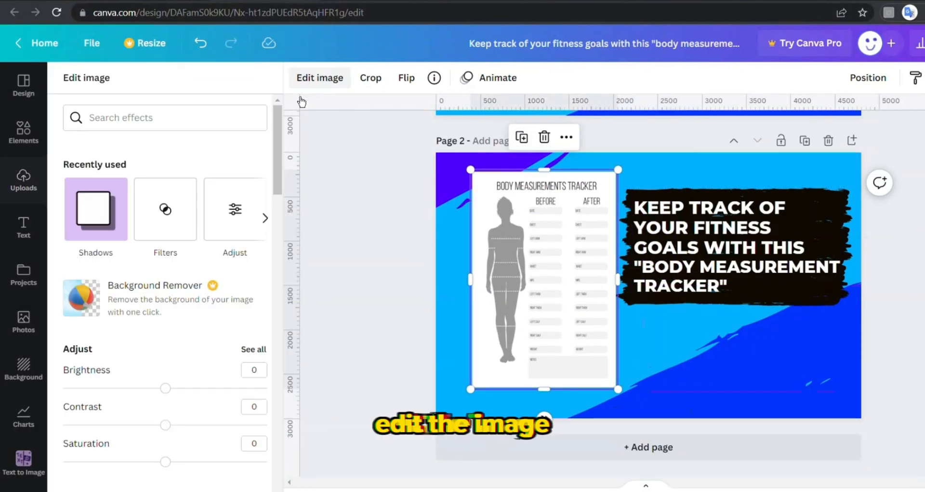
{"action": "left_click", "coordinate": [95, 209]}
{"action": "left_click", "coordinate": [178, 159]}
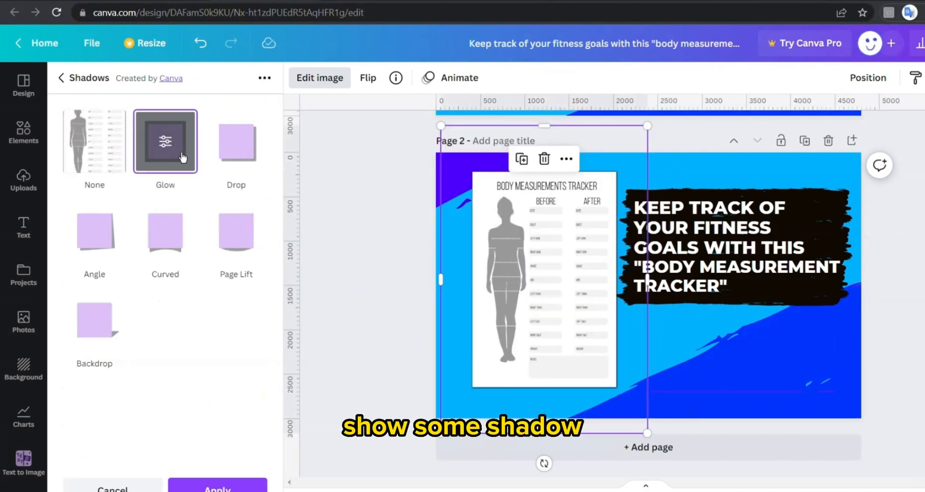
{"action": "left_click", "coordinate": [99, 323]}
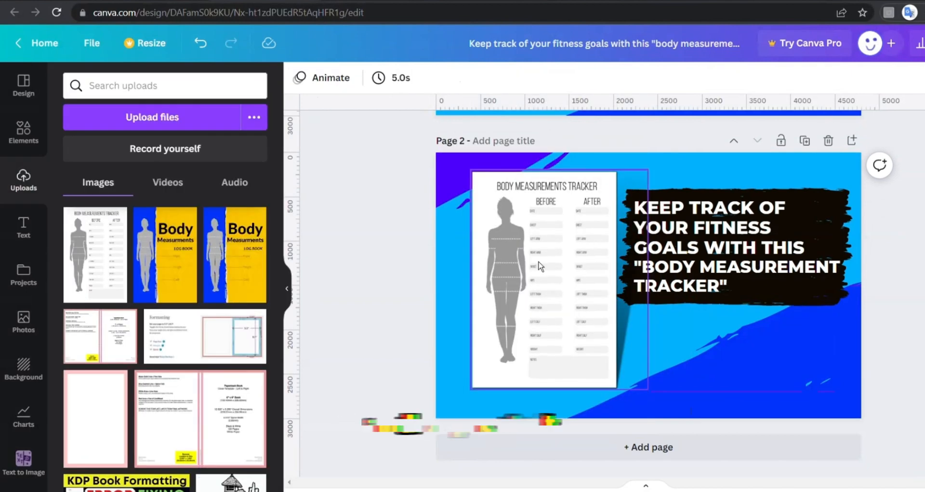
Duplicate the interior page image and place the copy directly beside the original as the facing page of an open book
{"action": "key", "text": "ctrl+d"}
{"action": "left_click_drag", "start_coordinate": [533, 264], "coordinate": [641, 260]}
{"action": "left_click", "coordinate": [387, 238]}
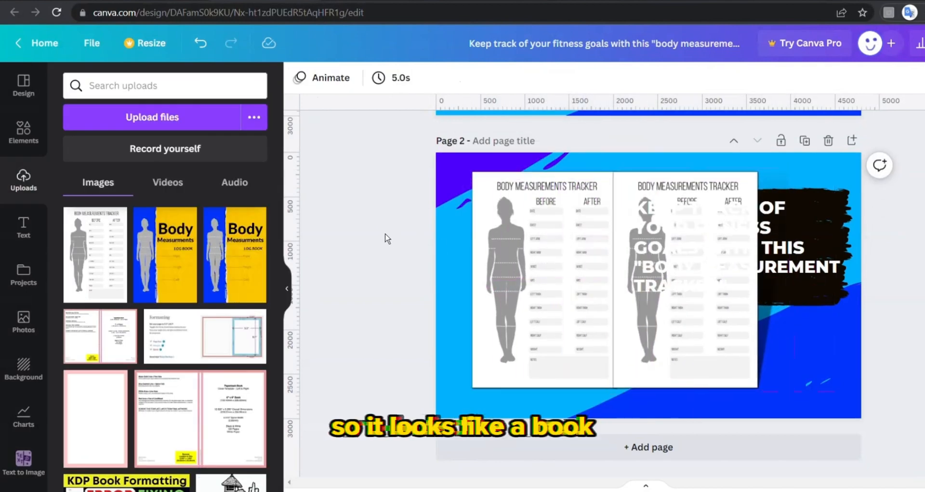
Nudge the second interior page sideways in small increments to leave only a thin gap between the two pages
{"action": "left_click", "coordinate": [678, 248]}
{"action": "left_click", "coordinate": [723, 314]}
{"action": "key", "text": "Right"}
{"action": "key", "text": "Right"}
{"action": "key", "text": "Right"}
{"action": "key", "text": "Right"}
{"action": "key", "text": "Right"}
{"action": "key", "text": "Right"}
{"action": "key", "text": "Right"}
{"action": "key", "text": "Right"}
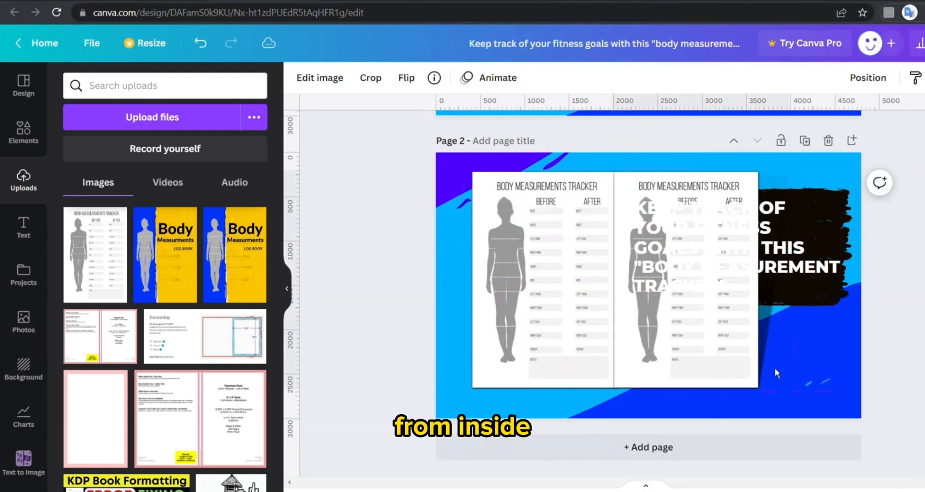
{"action": "key", "text": "Right"}
{"action": "key", "text": "Right"}
{"action": "key", "text": "Right"}
{"action": "key", "text": "Right"}
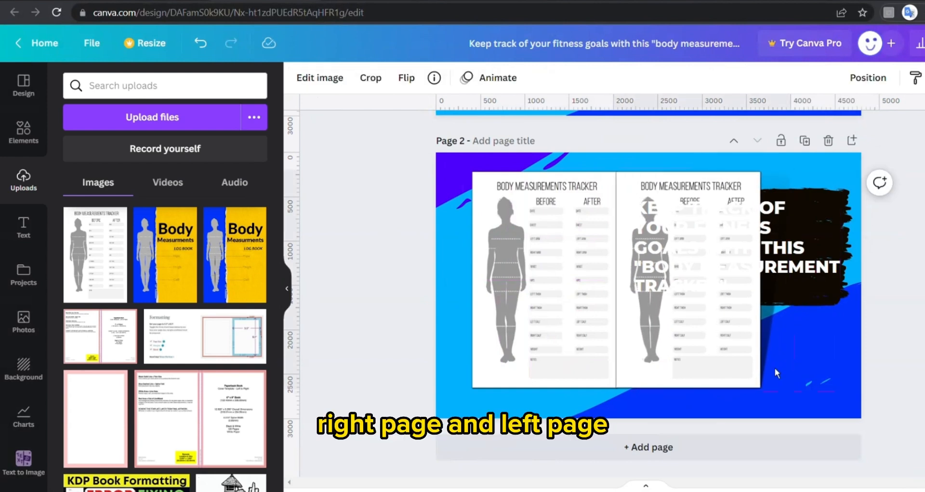
{"action": "scroll", "coordinate": [775, 368], "scroll_direction": "up", "scroll_amount": 5}
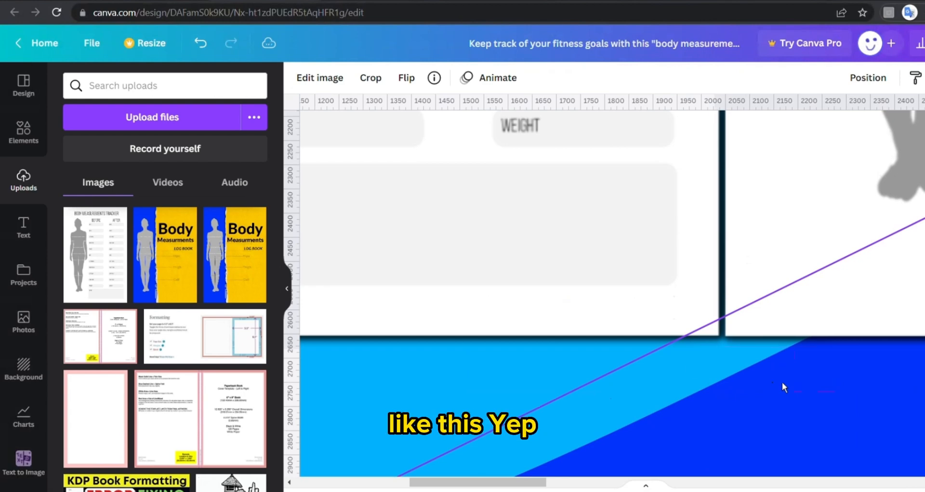
{"action": "key", "text": "Left"}
{"action": "key", "text": "Left"}
{"action": "key", "text": "Left"}
{"action": "key", "text": "Left"}
{"action": "scroll", "coordinate": [782, 382], "scroll_direction": "up", "scroll_amount": 1}
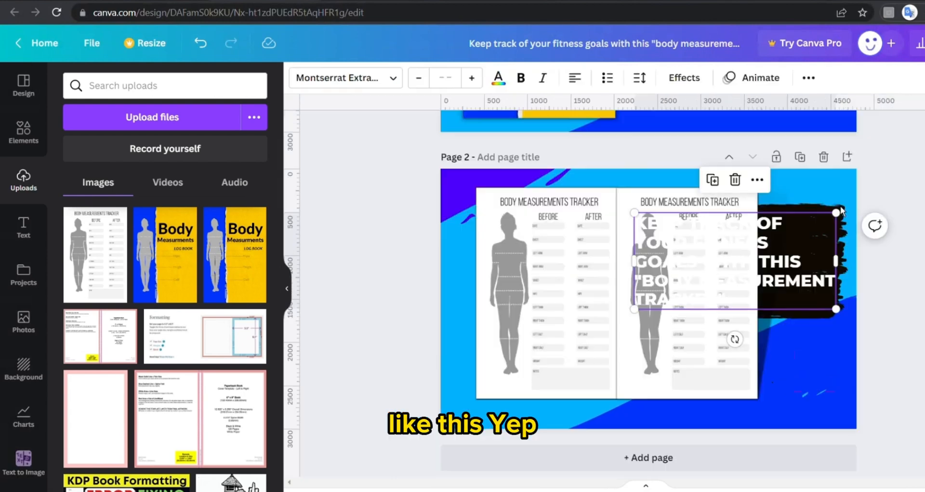
Bring the black brush shape and headline text in front of the interior page images on page 2 and move them lower
{"action": "left_click", "coordinate": [841, 194]}
{"action": "left_click", "coordinate": [834, 210]}
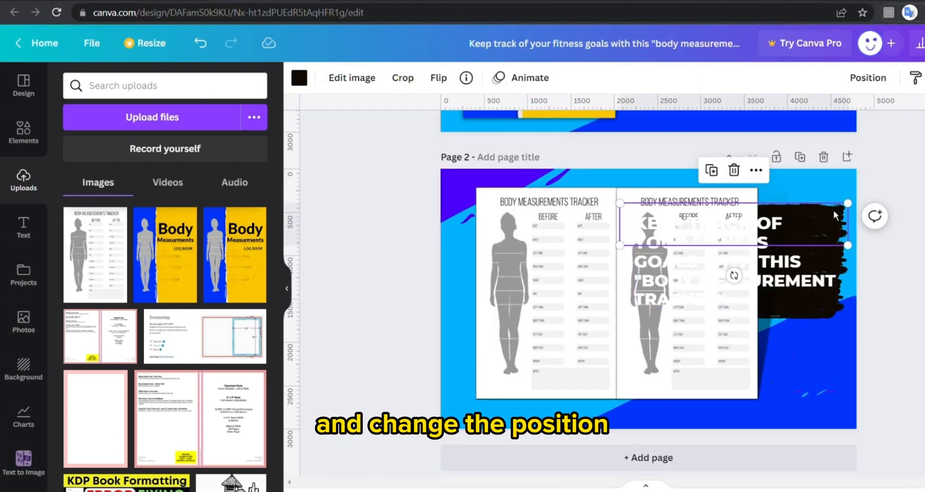
{"action": "left_click", "coordinate": [875, 85]}
{"action": "left_click", "coordinate": [731, 125]}
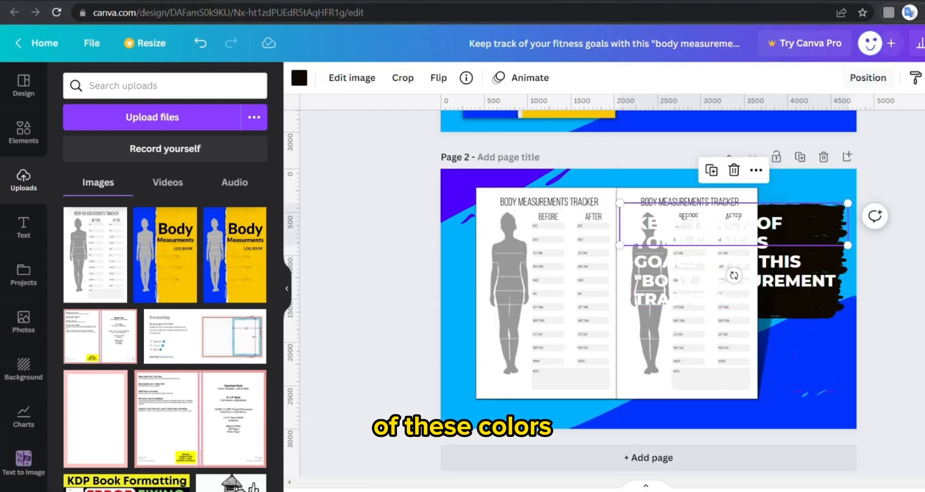
{"action": "left_click", "coordinate": [868, 77]}
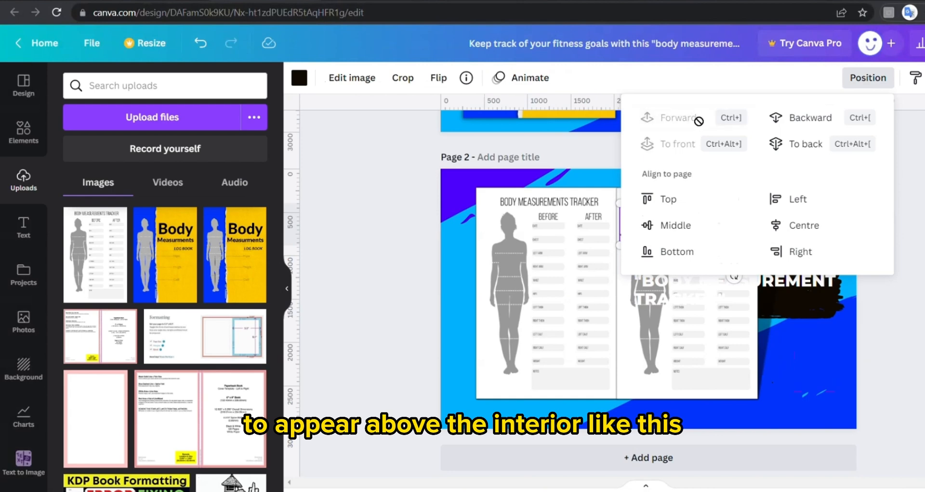
{"action": "left_click", "coordinate": [699, 121]}
{"action": "left_click", "coordinate": [849, 224]}
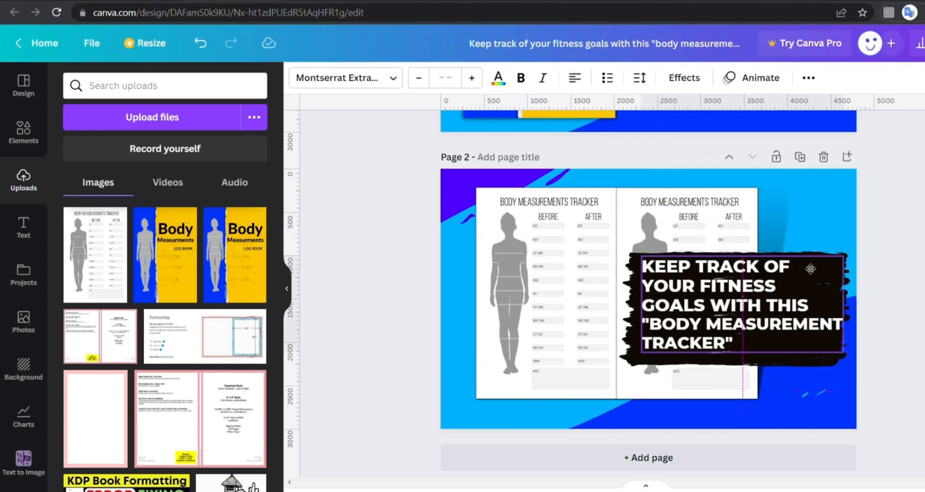
Replace the headline text on page 2 with "KEEP TRACK OF YOUR:"
{"action": "left_click_drag", "start_coordinate": [593, 275], "coordinate": [702, 344]}
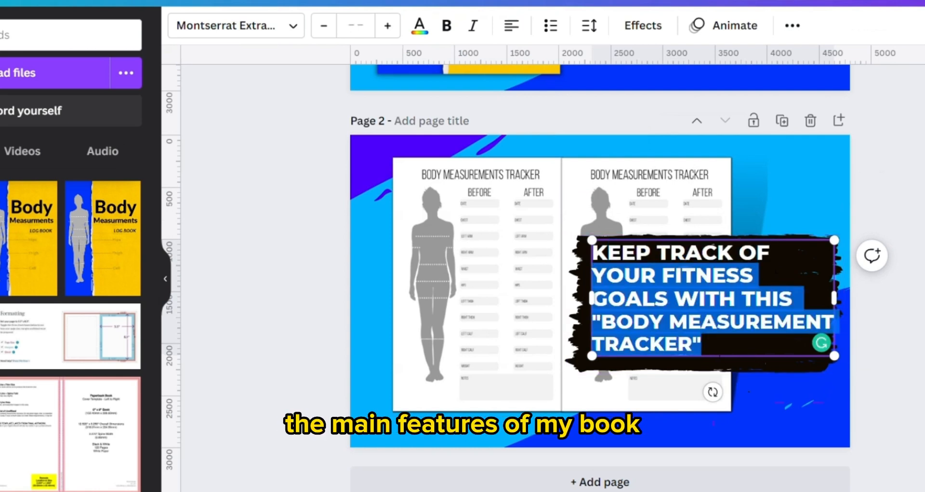
{"action": "key", "text": "BackSpace"}
{"action": "left_click", "coordinate": [703, 289]}
{"action": "left_click_drag", "start_coordinate": [704, 290], "coordinate": [706, 256]}
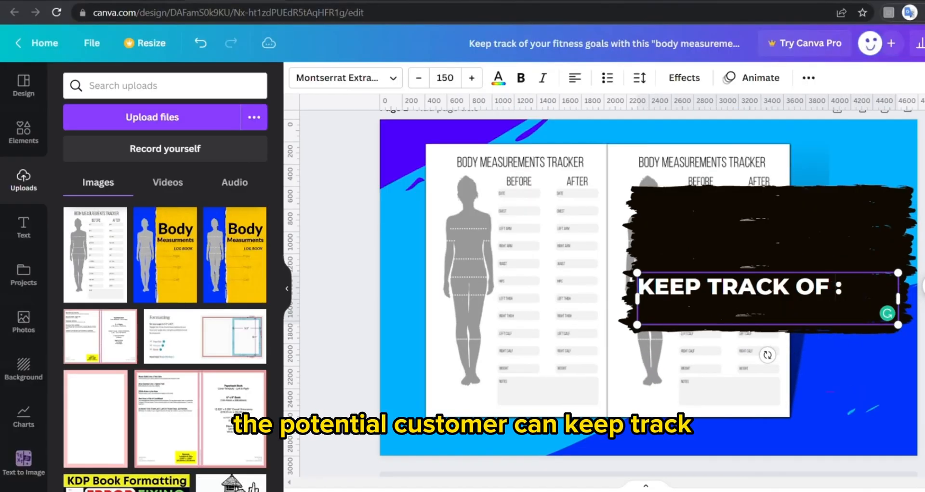
{"action": "type", "text": "YOUR"}
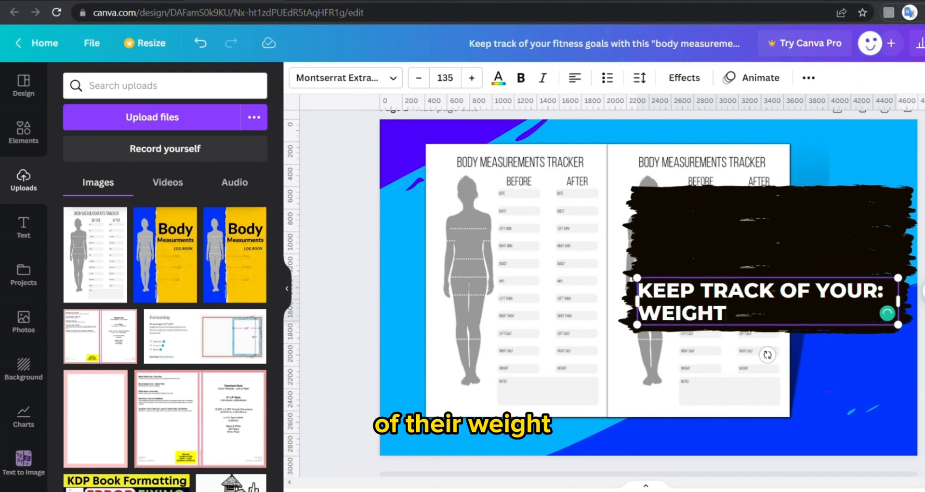
Add WEIGHT, WAIST, HIPS, CHEST, ARMS and LEGS as a bulleted list below the "KEEP TRACK OF YOUR:" line
{"action": "key", "text": "Return"}
{"action": "type", "text": "WAIST"}
{"action": "key", "text": "Return"}
{"action": "type", "text": "HIPS"}
{"action": "key", "text": "Return"}
{"action": "type", "text": "CHEST"}
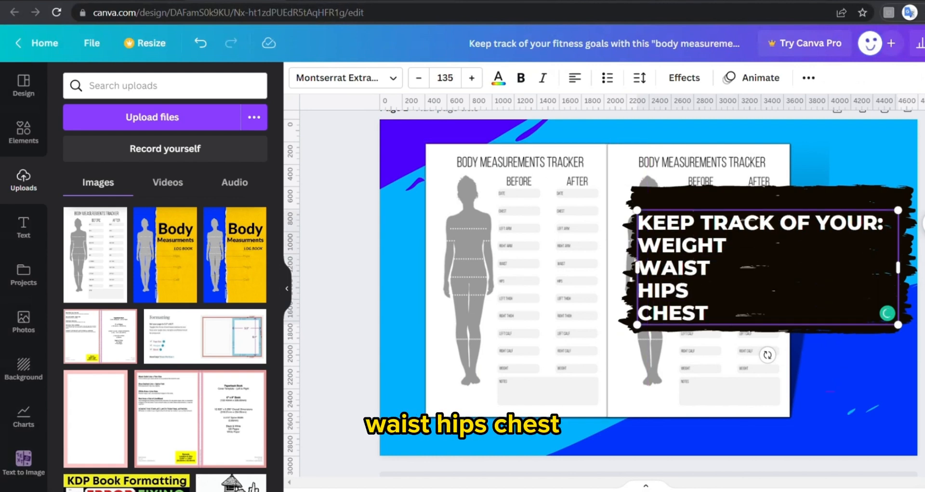
{"action": "key", "text": "Return"}
{"action": "type", "text": "ARMS"}
{"action": "key", "text": "Return"}
{"action": "type", "text": "L"}
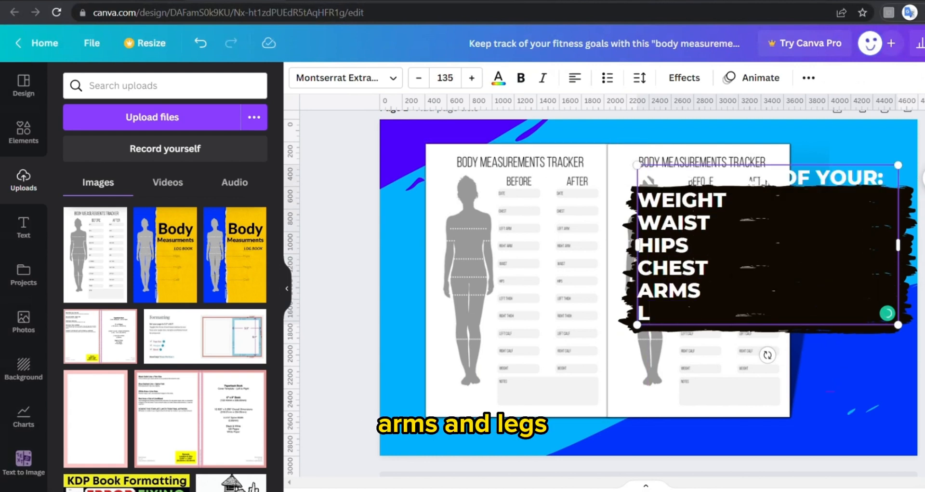
{"action": "type", "text": "EGS"}
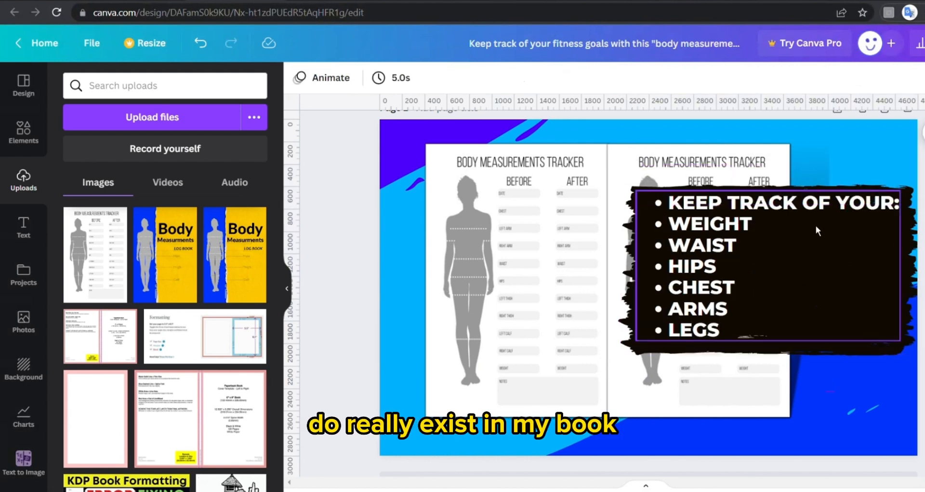
Position the list text on the black brush shape and remove the bullet and indent from its heading line
{"action": "left_click", "coordinate": [817, 224]}
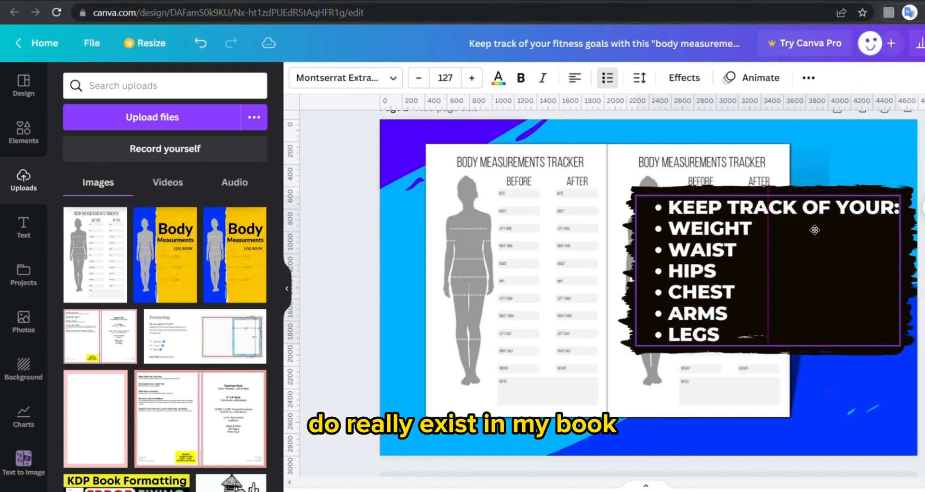
{"action": "left_click_drag", "start_coordinate": [815, 229], "coordinate": [812, 230]}
{"action": "left_click", "coordinate": [671, 211]}
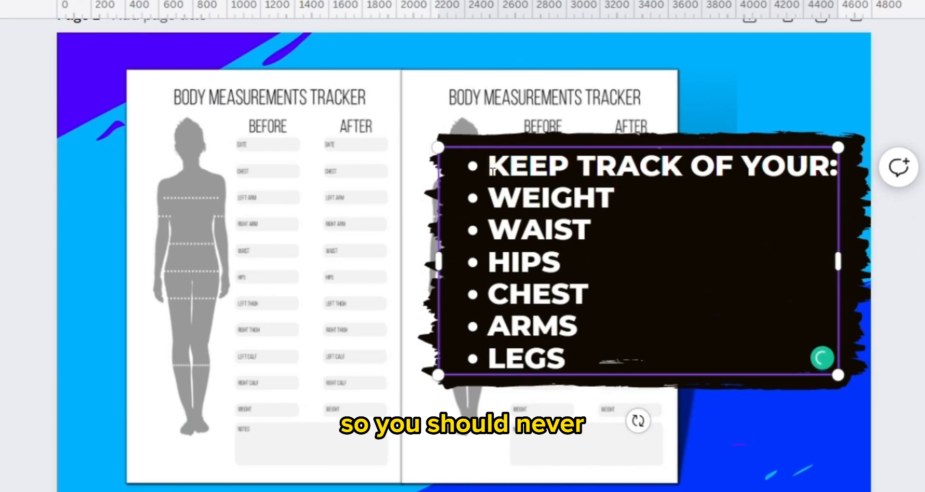
{"action": "key", "text": "BackSpace"}
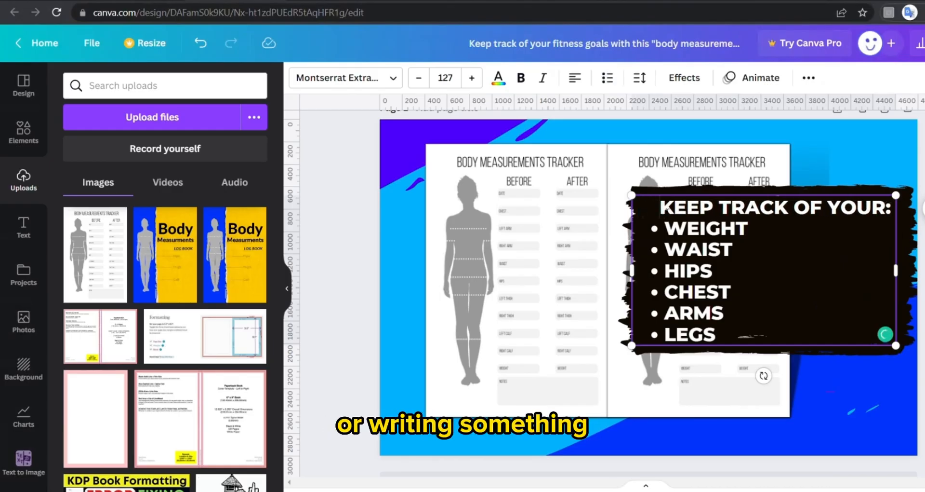
{"action": "key", "text": "BackSpace"}
{"action": "key", "text": "BackSpace"}
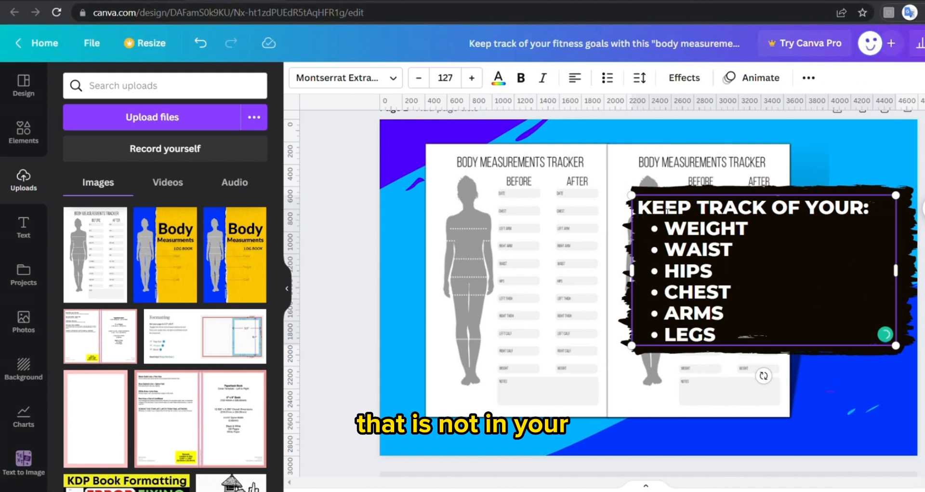
{"action": "left_click_drag", "start_coordinate": [725, 263], "coordinate": [731, 263]}
{"action": "left_click", "coordinate": [685, 248]}
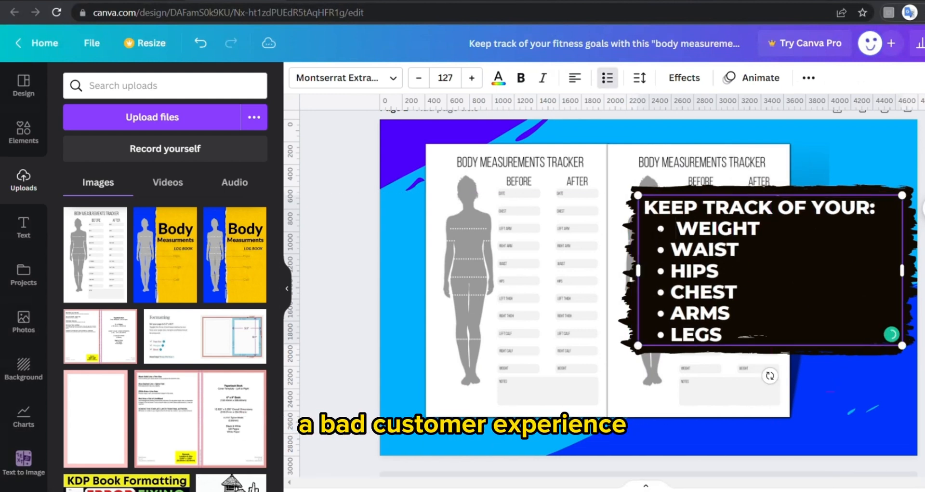
{"action": "key", "text": "ctrl+z"}
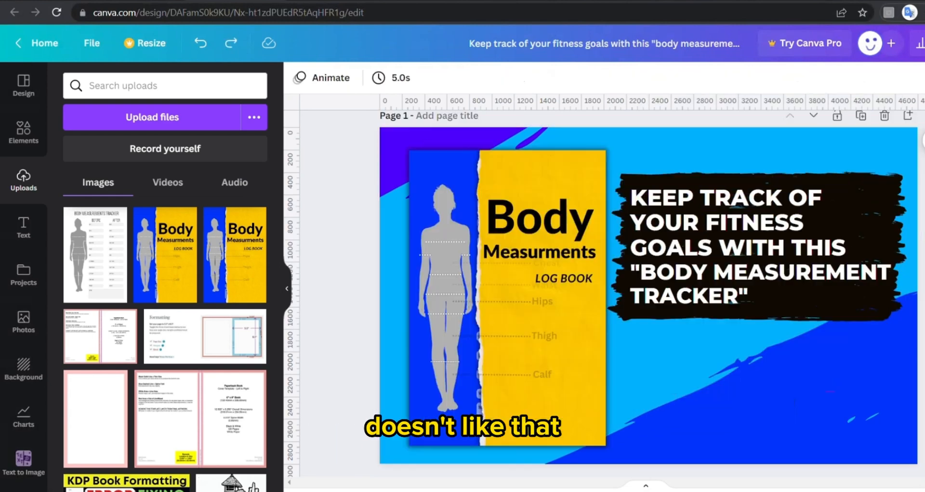
Duplicate page 2 as page 3 and delete the second interior page image from the copy
{"action": "scroll", "coordinate": [649, 289], "scroll_direction": "down", "scroll_amount": 2}
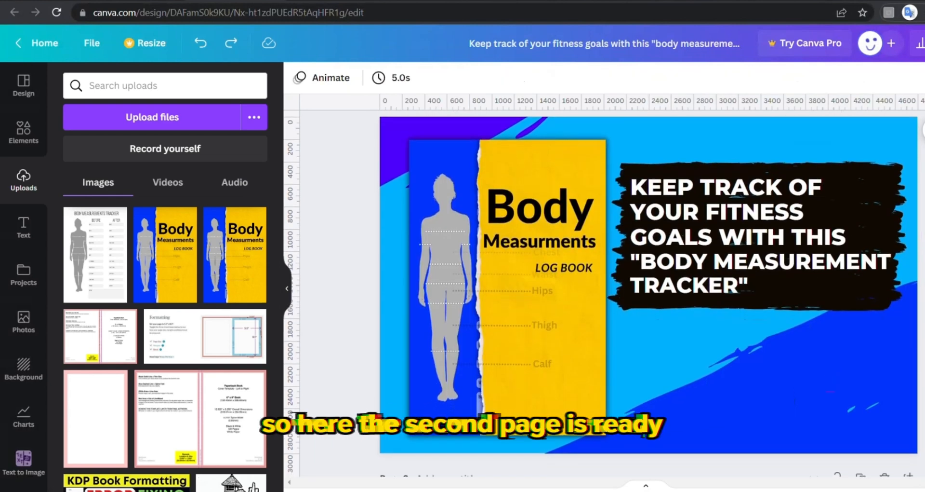
{"action": "scroll", "coordinate": [648, 289], "scroll_direction": "down", "scroll_amount": 5}
{"action": "scroll", "coordinate": [649, 289], "scroll_direction": "up", "scroll_amount": 1}
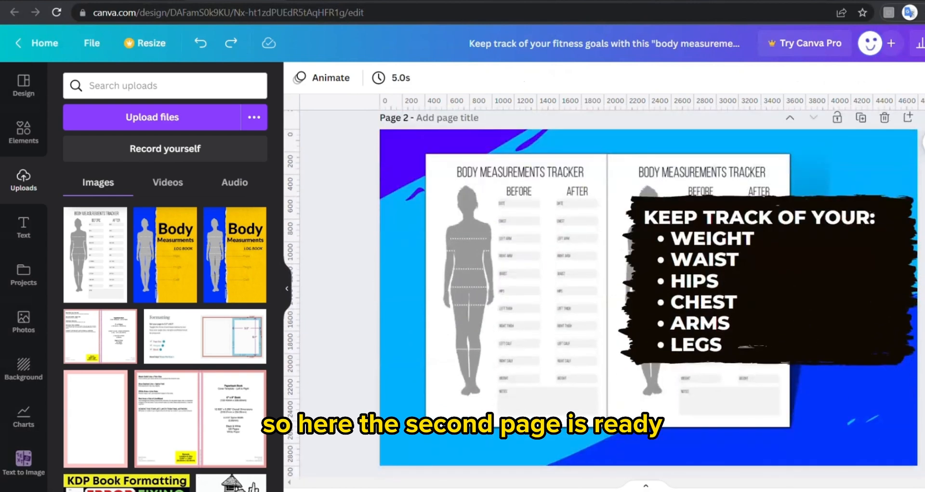
{"action": "key", "text": "ctrl+minus"}
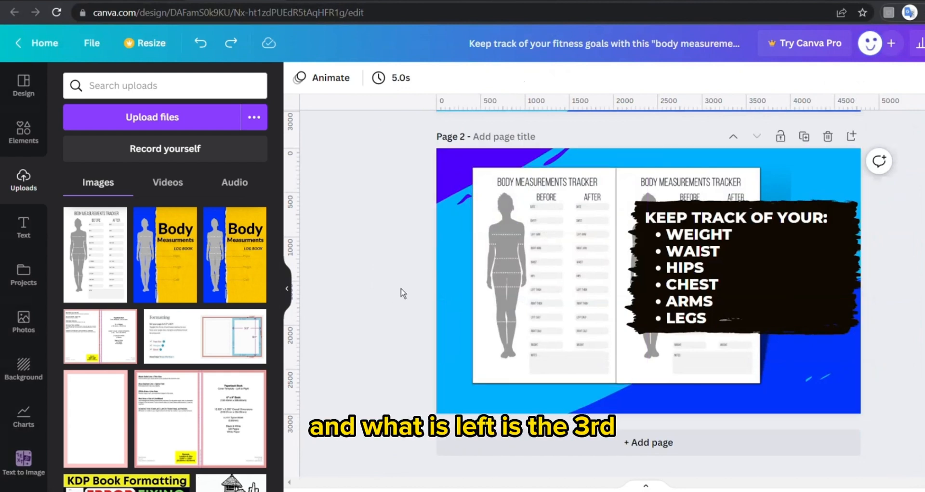
{"action": "left_click", "coordinate": [811, 140]}
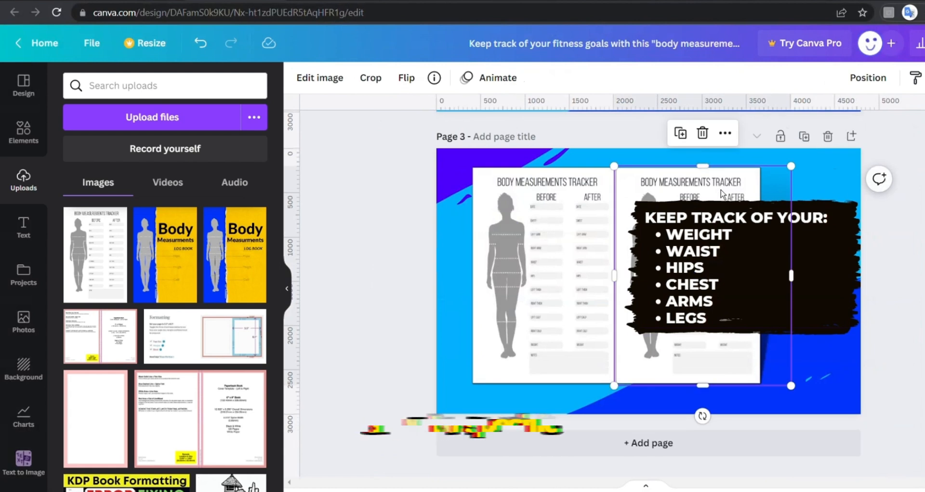
{"action": "key", "text": "Delete"}
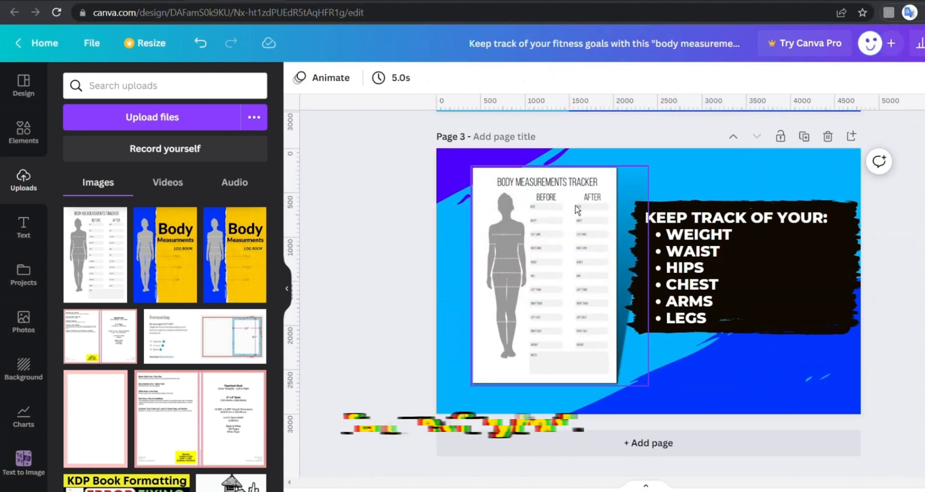
{"action": "key", "text": "ctrl+z"}
Enlarge the remaining interior page image on page 3 and position it to show the title and the Before and After columns
{"action": "left_click_drag", "start_coordinate": [692, 367], "coordinate": [701, 374]}
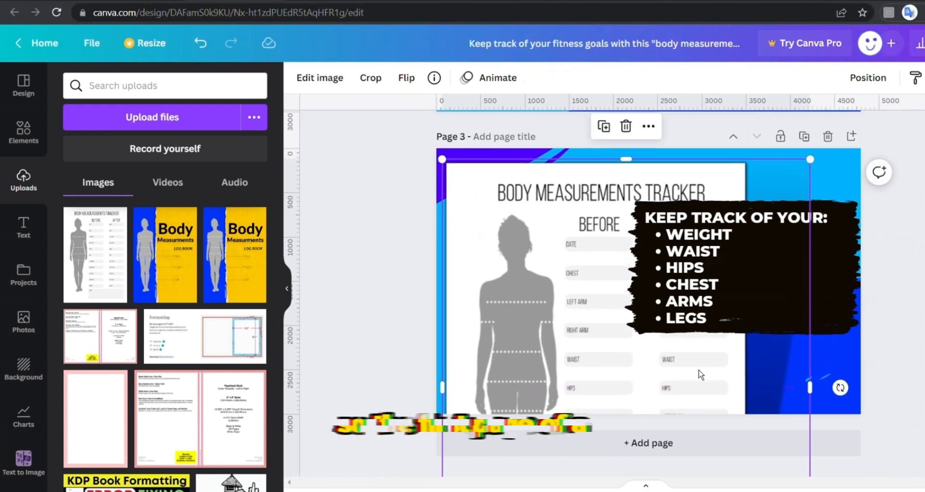
{"action": "scroll", "coordinate": [695, 366], "scroll_direction": "down", "scroll_amount": 1}
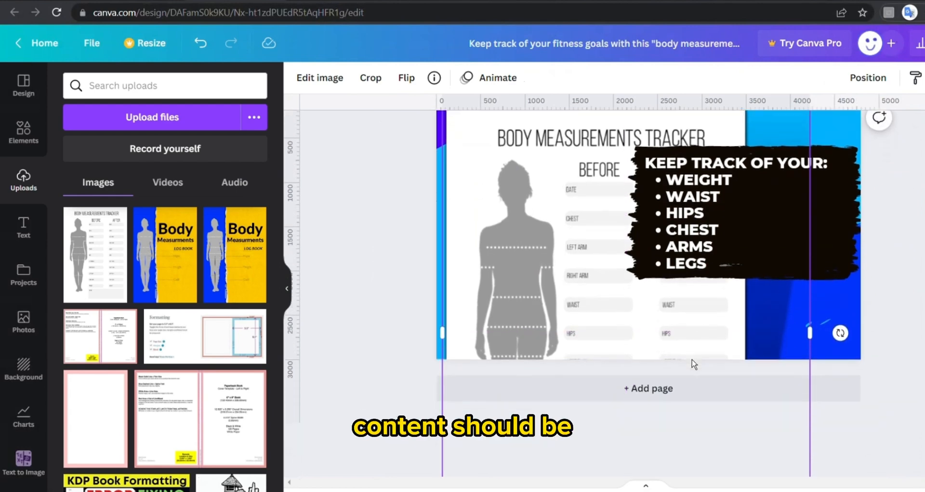
{"action": "scroll", "coordinate": [769, 417], "scroll_direction": "up", "scroll_amount": 2}
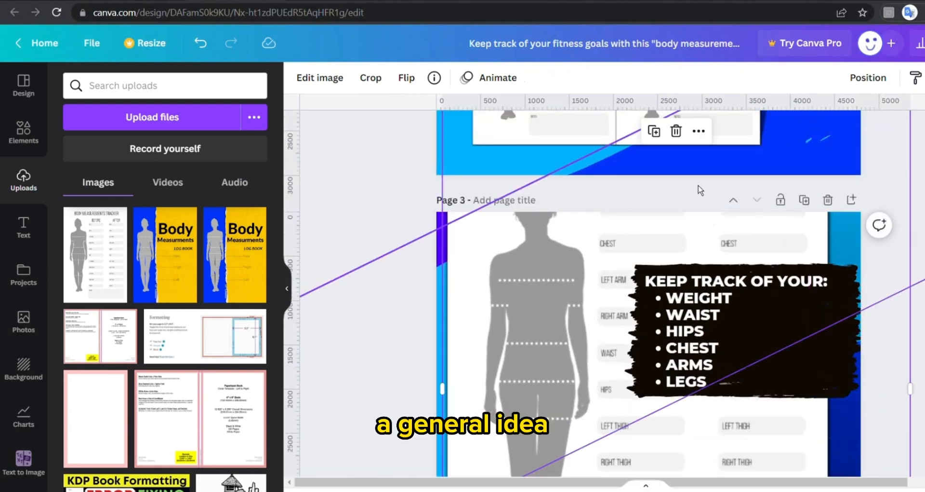
{"action": "left_click_drag", "start_coordinate": [539, 291], "coordinate": [556, 383]}
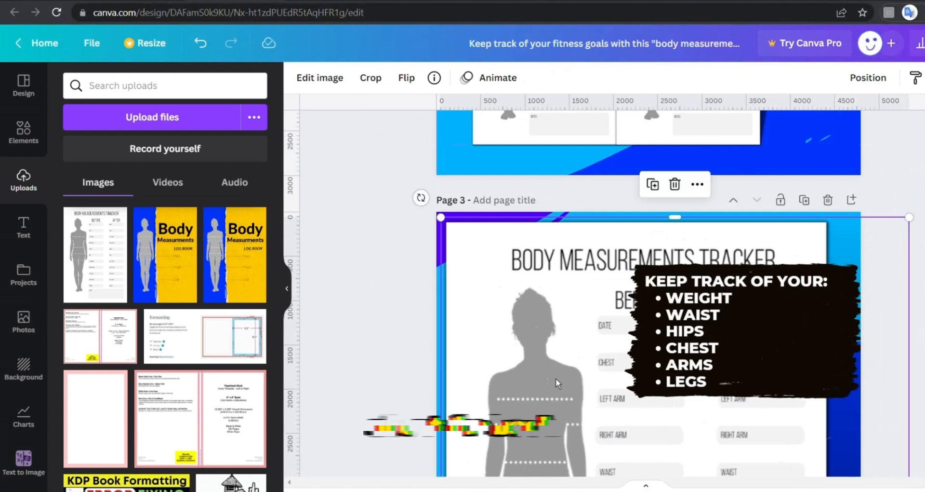
{"action": "left_click_drag", "start_coordinate": [909, 219], "coordinate": [767, 347]}
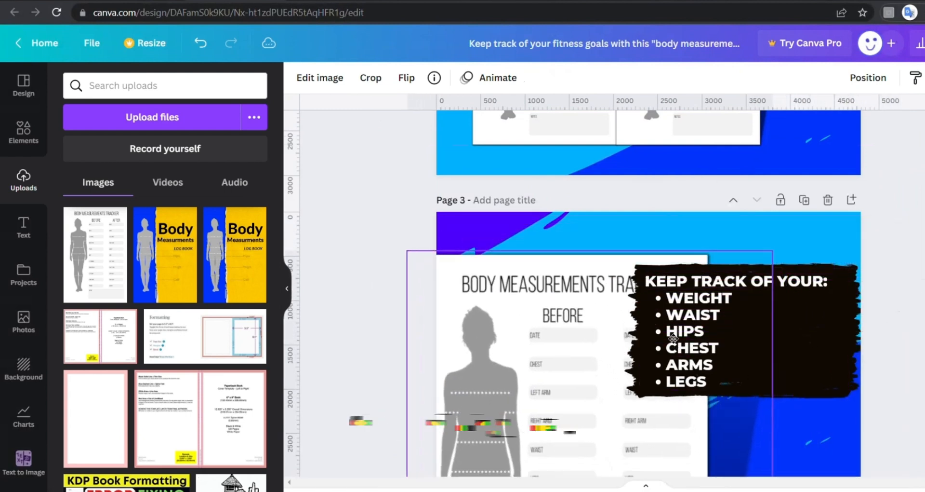
{"action": "mouse_move", "coordinate": [675, 354]}
{"action": "left_mouse_down"}
{"action": "mouse_move", "coordinate": [667, 312]}
{"action": "mouse_move", "coordinate": [640, 479]}
{"action": "mouse_move", "coordinate": [663, 444]}
{"action": "mouse_move", "coordinate": [610, 406]}
{"action": "left_mouse_up"}
Move the black brush shape to page 3's lower-right corner and replace the list text with "KEEP TRACK OF GAINS AND LOSES"
{"action": "mouse_move", "coordinate": [796, 347]}
{"action": "left_mouse_down"}
{"action": "mouse_move", "coordinate": [795, 436]}
{"action": "mouse_move", "coordinate": [825, 417]}
{"action": "mouse_move", "coordinate": [817, 418]}
{"action": "left_mouse_up"}
{"action": "left_click", "coordinate": [890, 417]}
{"action": "left_click", "coordinate": [838, 279]}
{"action": "mouse_move", "coordinate": [592, 382]}
{"action": "left_mouse_down"}
{"action": "mouse_move", "coordinate": [687, 432]}
{"action": "mouse_move", "coordinate": [749, 441]}
{"action": "left_mouse_up"}
{"action": "left_click", "coordinate": [902, 401]}
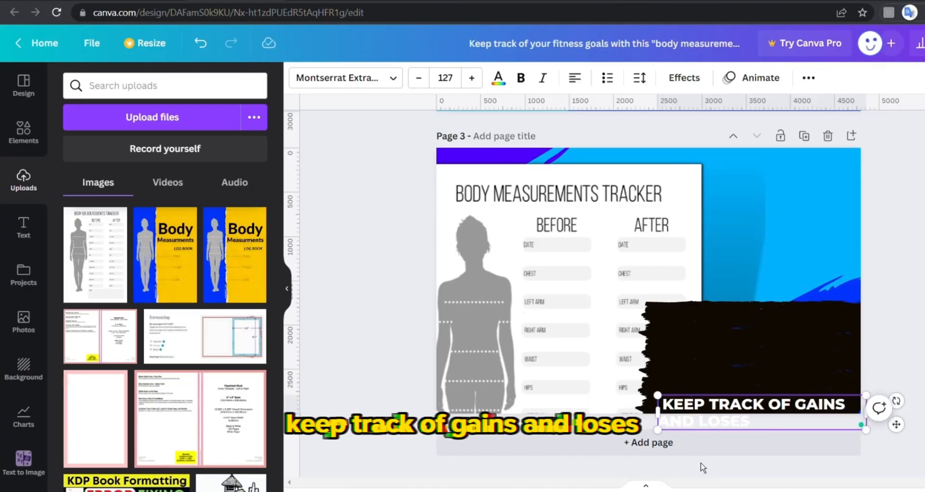
Move the new headline up onto the black brush shape, then shrink the shape and place it beside the interior page's columns
{"action": "left_click", "coordinate": [398, 255]}
{"action": "left_click_drag", "start_coordinate": [708, 409], "coordinate": [711, 334]}
{"action": "mouse_move", "coordinate": [711, 390]}
{"action": "left_mouse_down"}
{"action": "mouse_move", "coordinate": [702, 377]}
{"action": "mouse_move", "coordinate": [725, 371]}
{"action": "mouse_move", "coordinate": [694, 368]}
{"action": "left_mouse_up"}
{"action": "left_click_drag", "start_coordinate": [860, 401], "coordinate": [806, 383]}
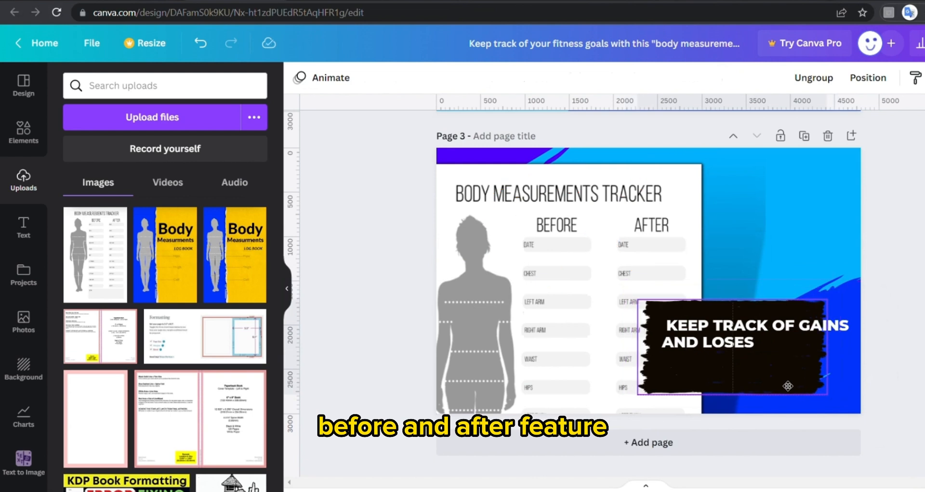
{"action": "left_click_drag", "start_coordinate": [788, 386], "coordinate": [803, 385]}
Fit the headline's text box inside the black brush shape and set its font size to 159
{"action": "mouse_move", "coordinate": [787, 341]}
{"action": "left_mouse_down"}
{"action": "mouse_move", "coordinate": [774, 353]}
{"action": "mouse_move", "coordinate": [803, 344]}
{"action": "mouse_move", "coordinate": [751, 346]}
{"action": "left_mouse_up"}
{"action": "left_click", "coordinate": [850, 331]}
{"action": "left_click_drag", "start_coordinate": [850, 331], "coordinate": [818, 332]}
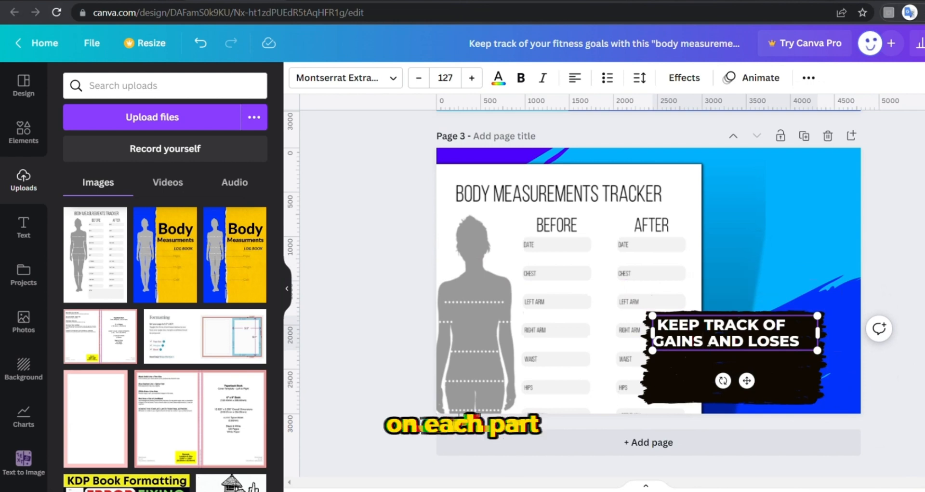
{"action": "left_click_drag", "start_coordinate": [481, 85], "coordinate": [479, 89]}
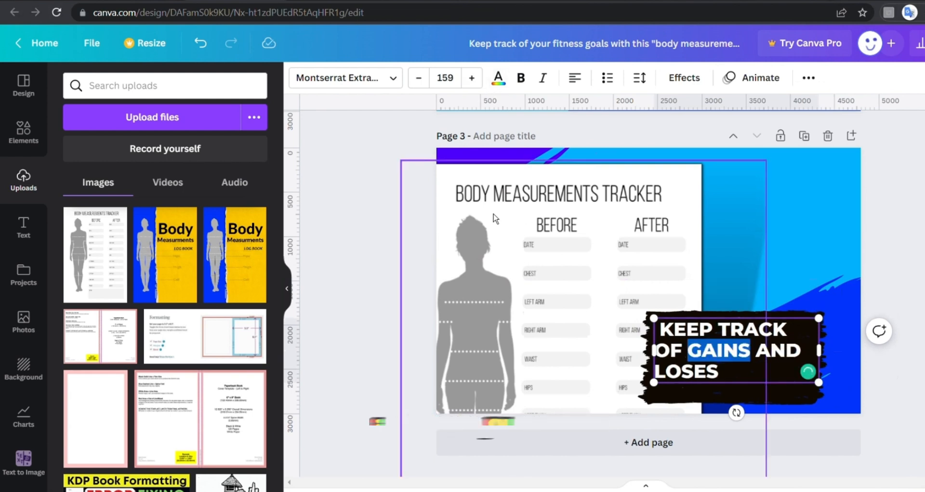
Colour the word GAINS in the page 3 headline green
{"action": "left_click", "coordinate": [498, 77]}
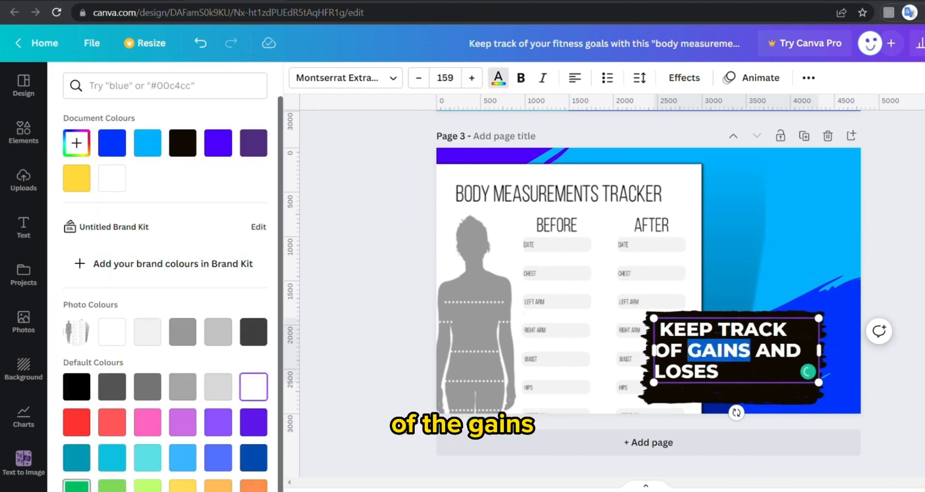
{"action": "left_click", "coordinate": [76, 486]}
{"action": "left_click", "coordinate": [329, 409]}
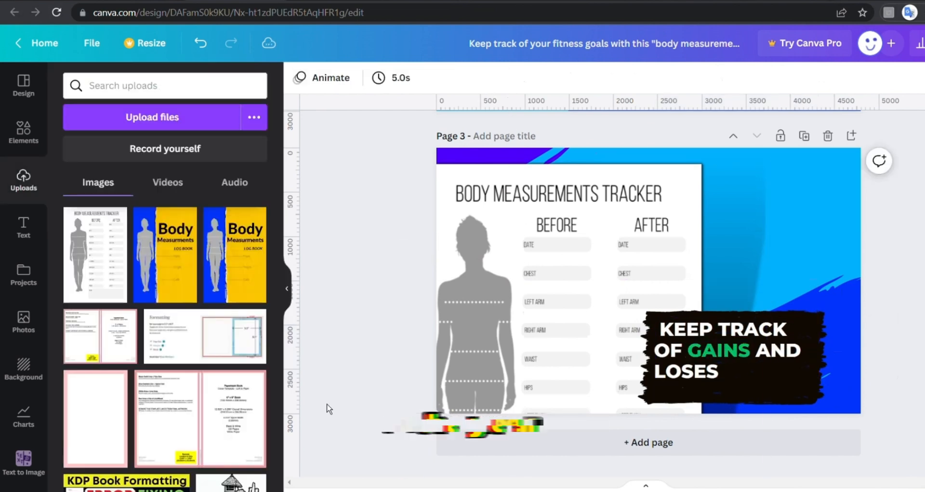
Colour the word LOSES in the page 3 headline red
{"action": "left_click", "coordinate": [684, 376]}
{"action": "left_click", "coordinate": [684, 376]}
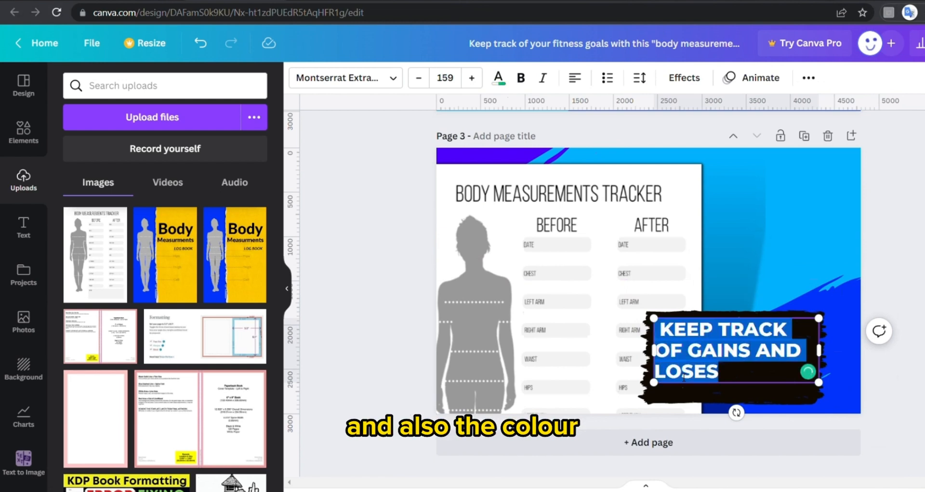
{"action": "double_click", "coordinate": [684, 376]}
{"action": "left_click", "coordinate": [500, 78]}
{"action": "left_click", "coordinate": [77, 422]}
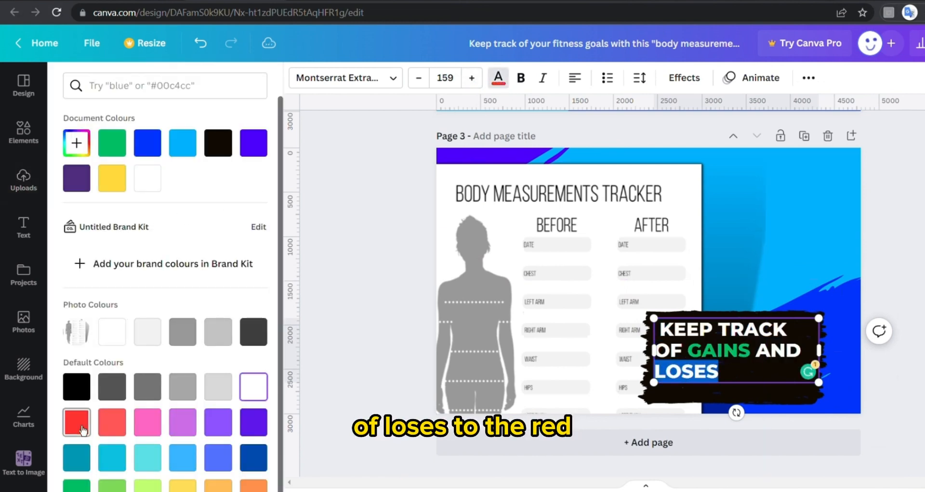
{"action": "left_click", "coordinate": [447, 369]}
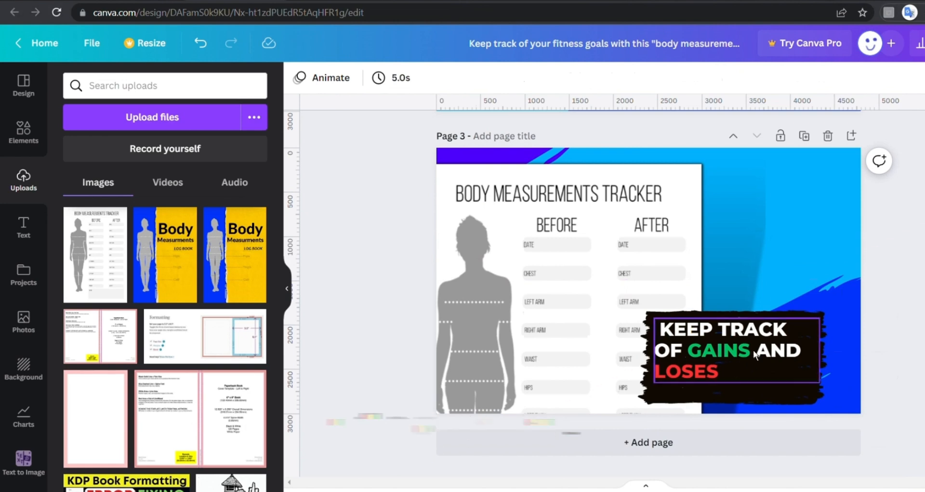
Remove the leading space before KEEP TRACK in the page 3 headline
{"action": "left_click", "coordinate": [739, 371]}
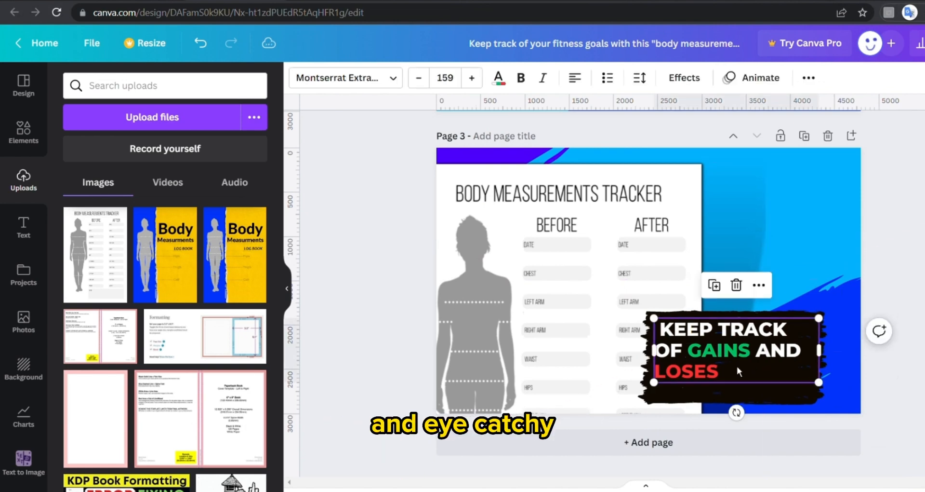
{"action": "left_click", "coordinate": [667, 341]}
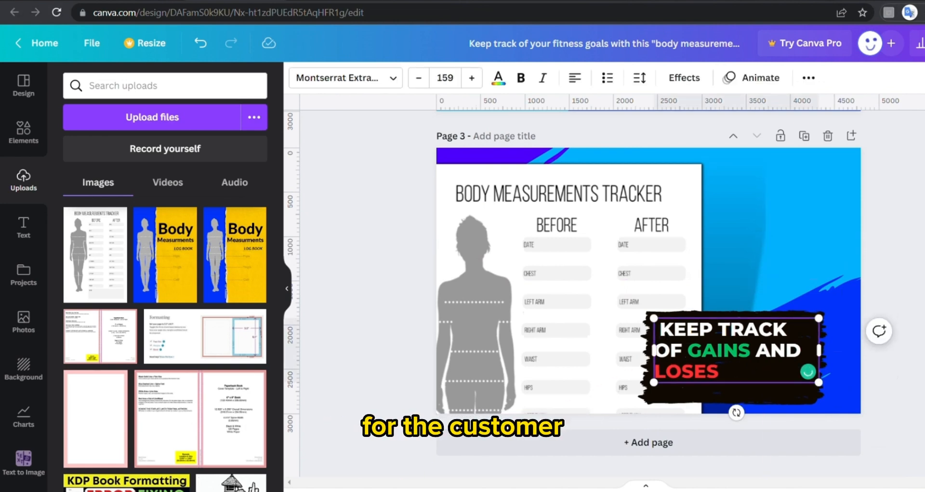
{"action": "key", "text": "BackSpace"}
Find arrow graphics among the elements and add the thin, curved downward-pointing arrow to page 3
{"action": "left_click", "coordinate": [23, 131]}
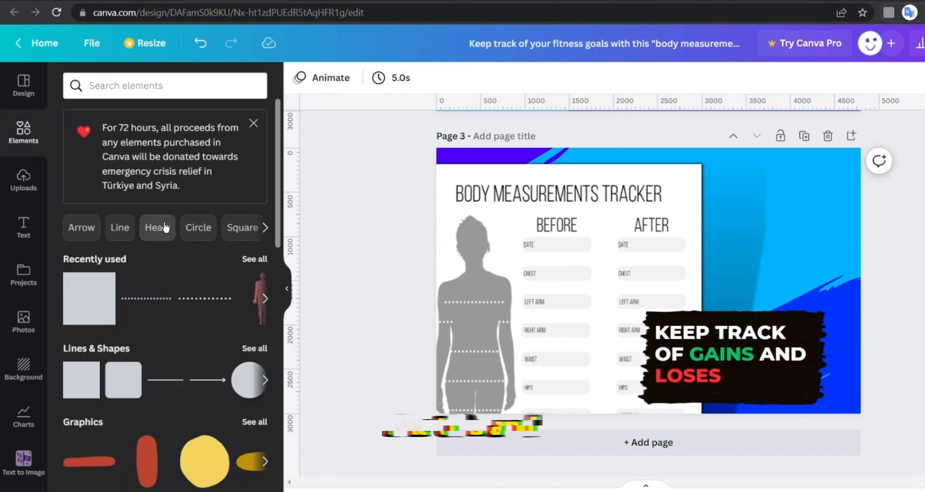
{"action": "left_click", "coordinate": [81, 227]}
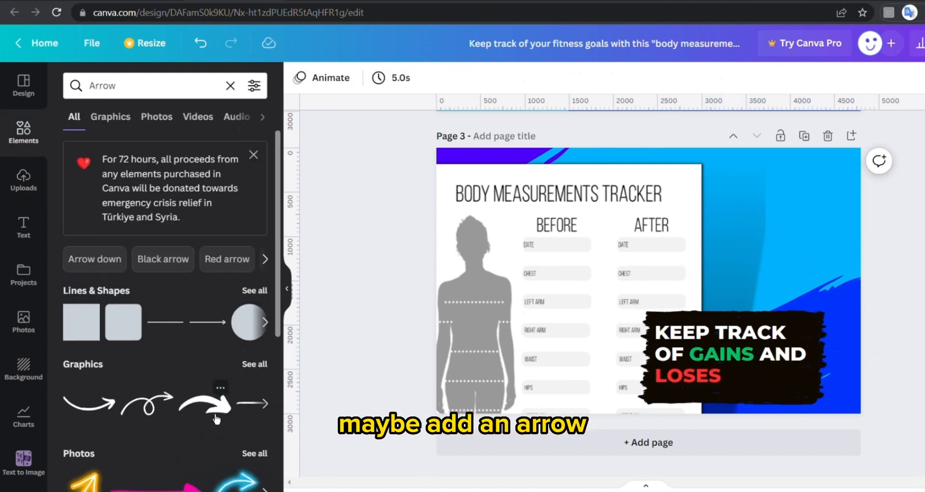
{"action": "left_click", "coordinate": [111, 117]}
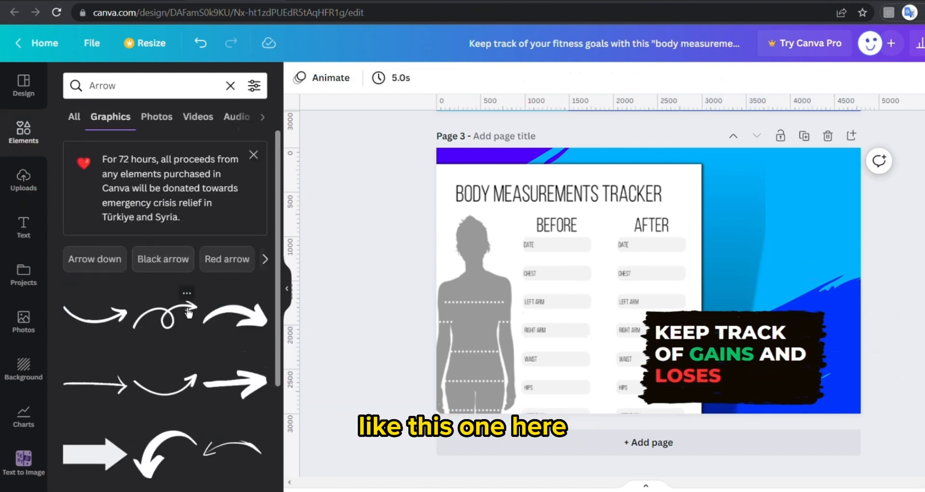
{"action": "scroll", "coordinate": [186, 295], "scroll_direction": "down", "scroll_amount": 1}
{"action": "scroll", "coordinate": [186, 295], "scroll_direction": "down", "scroll_amount": 2}
{"action": "left_click", "coordinate": [165, 397]}
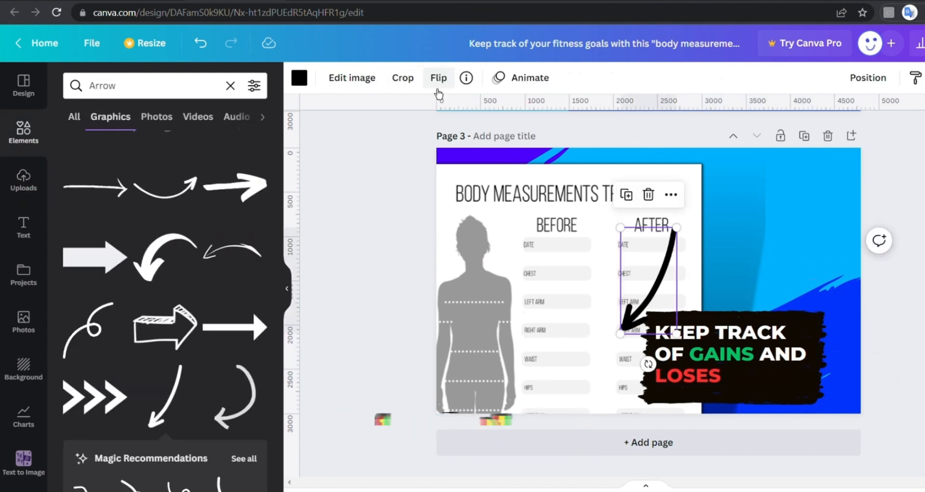
Flip and rotate the arrow so it points from the black headline shape to the AFTER column's DATE field
{"action": "left_click", "coordinate": [439, 92]}
{"action": "left_click", "coordinate": [475, 112]}
{"action": "left_click_drag", "start_coordinate": [649, 364], "coordinate": [665, 316]}
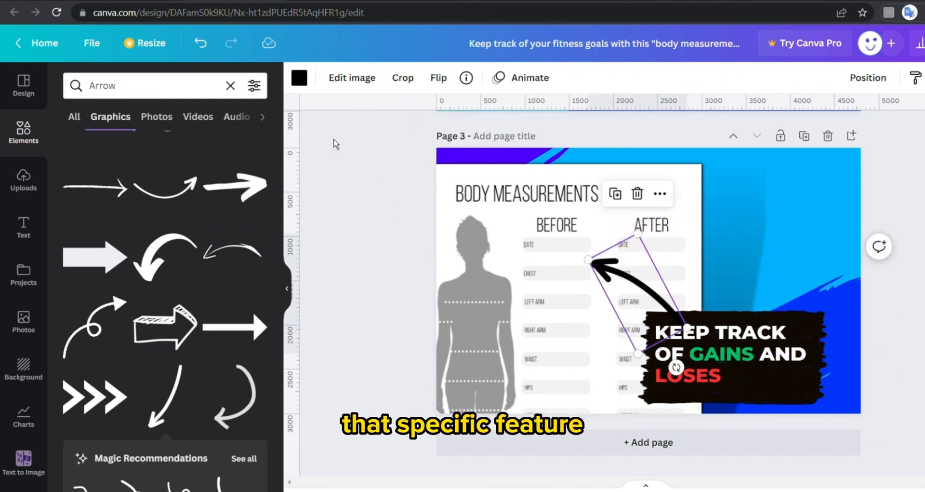
{"action": "left_click", "coordinate": [306, 85]}
{"action": "left_click", "coordinate": [378, 198]}
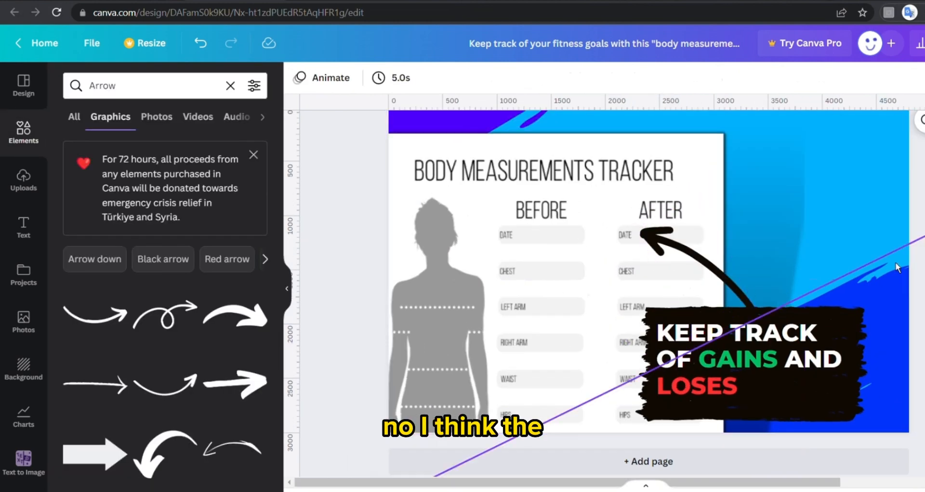
Look through all three pages to check the headlines, interior images and consistent style
{"action": "scroll", "coordinate": [649, 293], "scroll_direction": "down", "scroll_amount": 2}
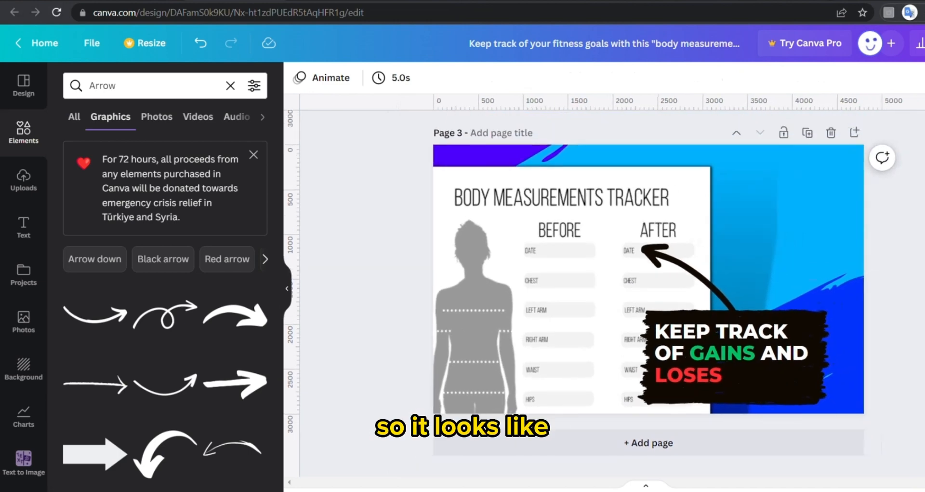
{"action": "scroll", "coordinate": [648, 293], "scroll_direction": "up", "scroll_amount": 1}
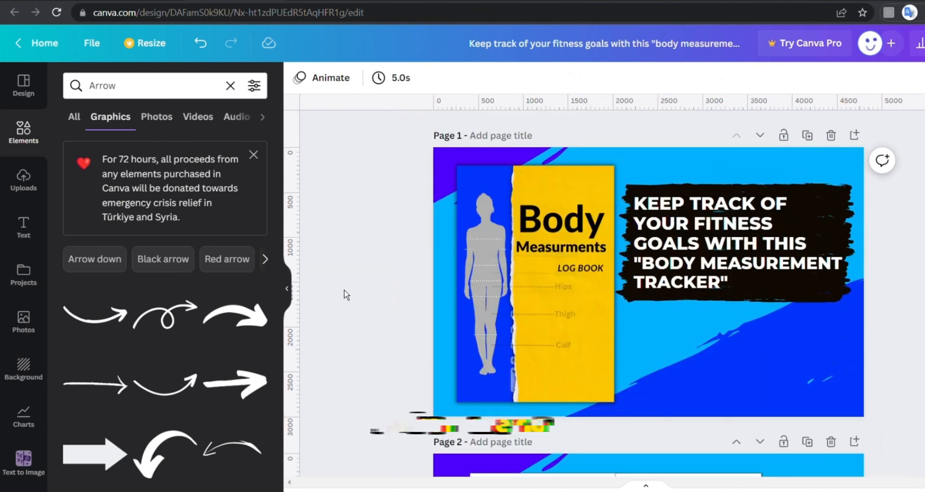
{"action": "scroll", "coordinate": [347, 294], "scroll_direction": "down", "scroll_amount": 8}
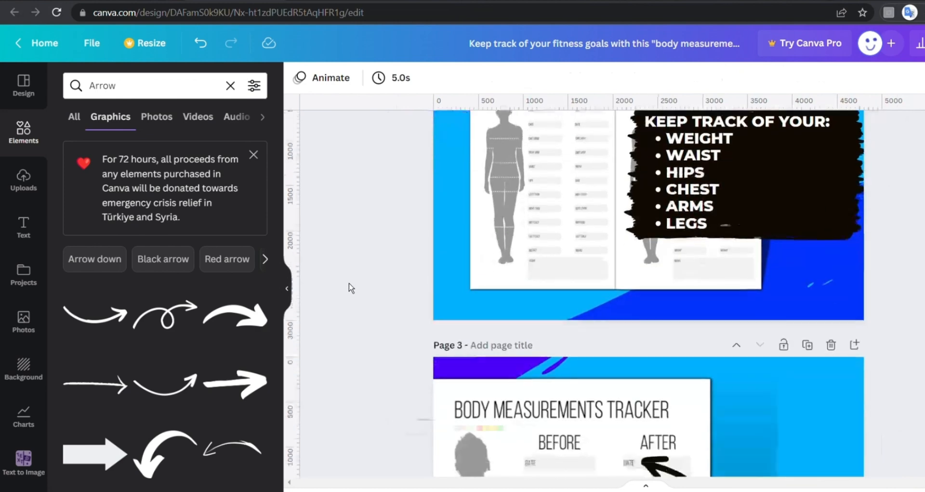
{"action": "scroll", "coordinate": [351, 288], "scroll_direction": "down", "scroll_amount": 4}
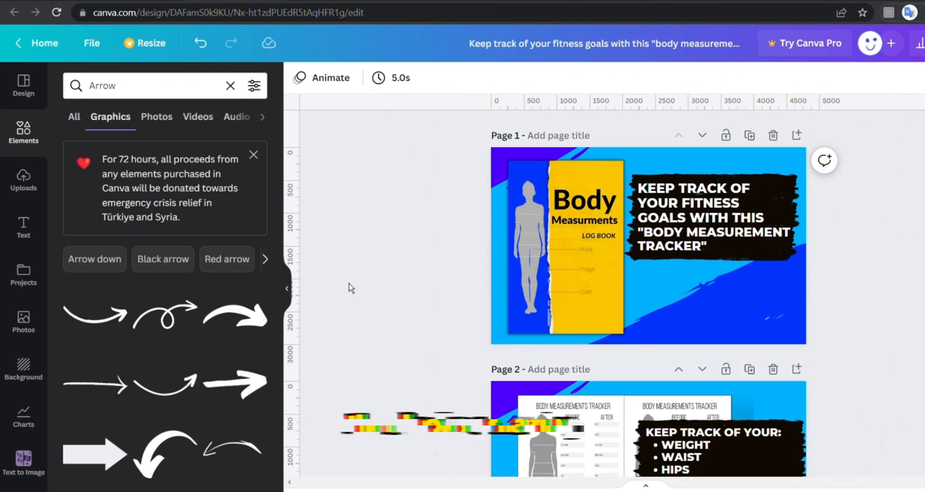
{"action": "scroll", "coordinate": [351, 288], "scroll_direction": "down", "scroll_amount": 5}
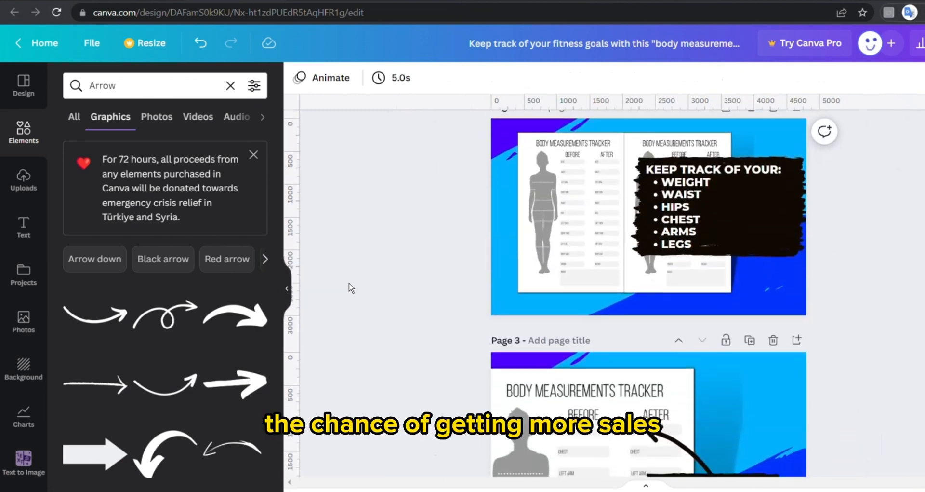
{"action": "scroll", "coordinate": [351, 288], "scroll_direction": "up", "scroll_amount": 5}
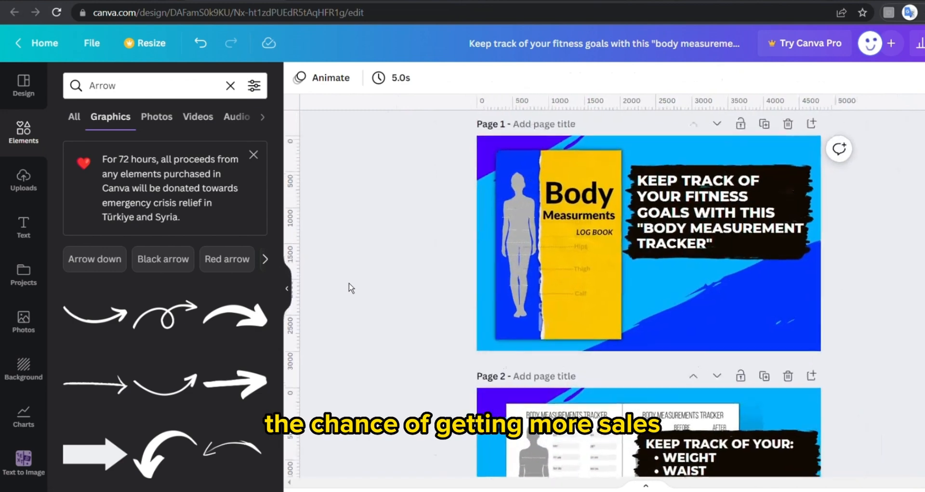
{"action": "scroll", "coordinate": [411, 213], "scroll_direction": "up", "scroll_amount": 2}
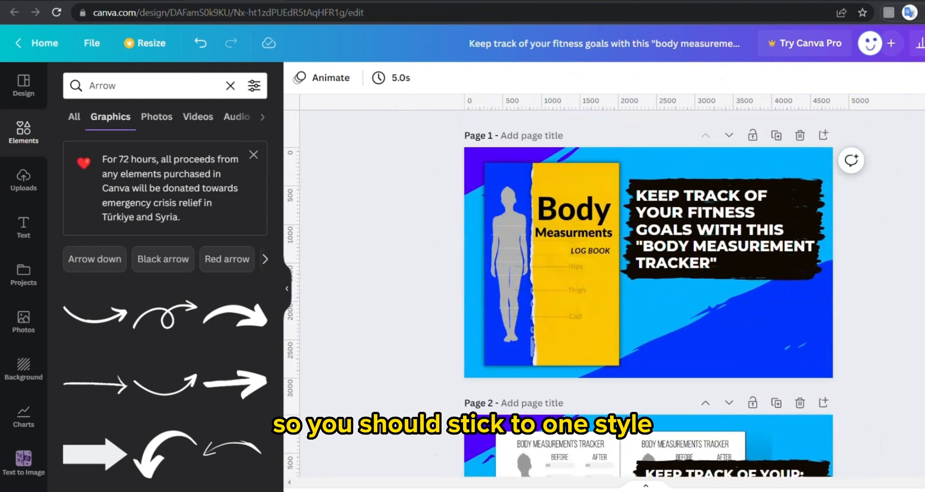
Download all 3 pages of the design as PNG files
{"action": "left_click", "coordinate": [886, 29]}
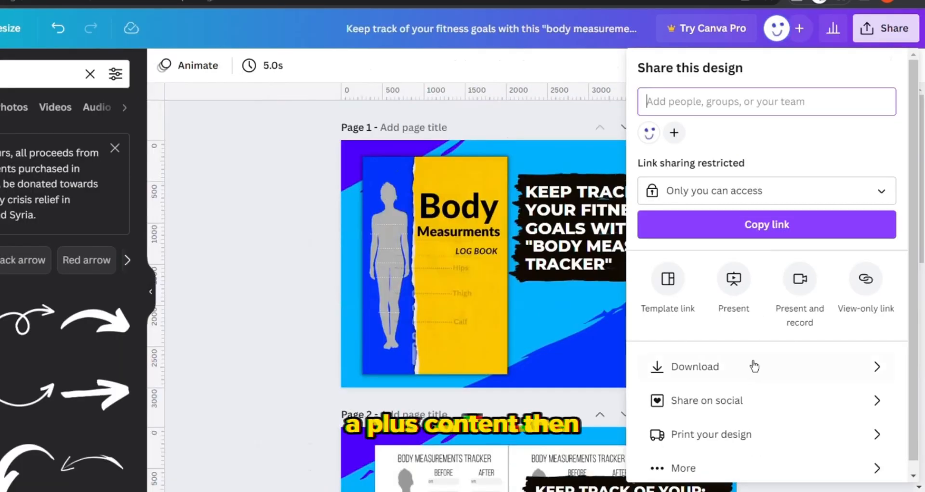
{"action": "left_click", "coordinate": [755, 366]}
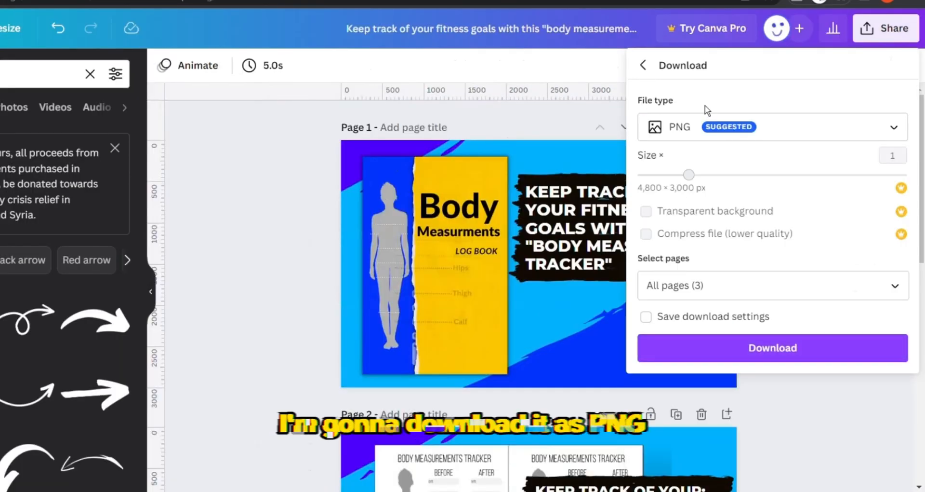
{"action": "left_click", "coordinate": [724, 289]}
{"action": "left_click", "coordinate": [788, 249]}
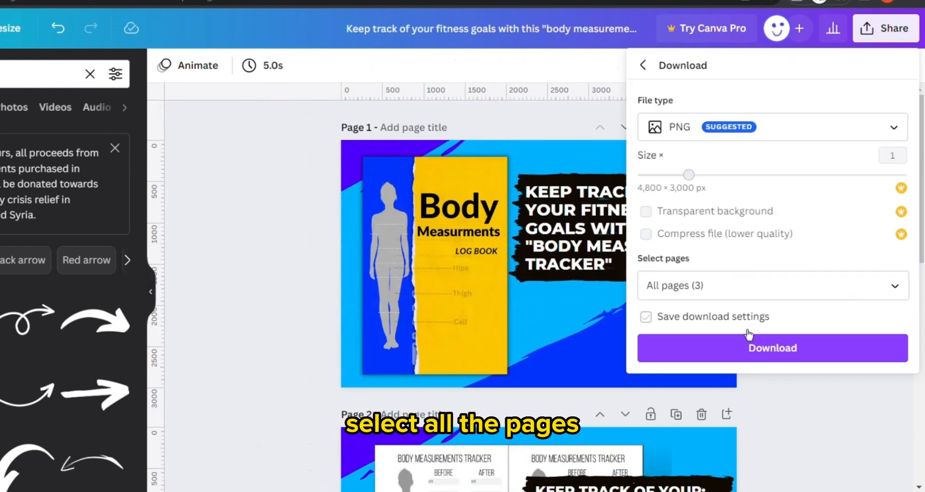
{"action": "left_click", "coordinate": [747, 348]}
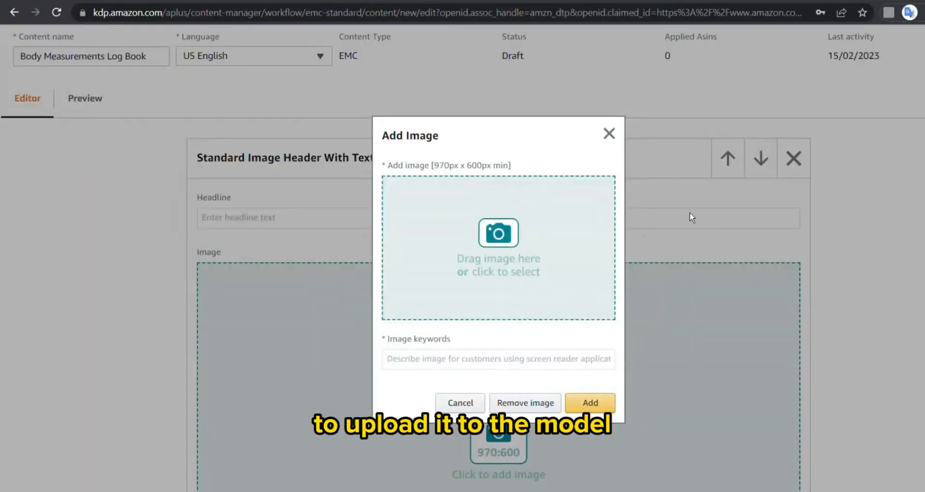
In Amazon KDP, try to upload the downloaded page 1 image to the Standard Image Header With Text module
{"action": "left_click_drag", "start_coordinate": [601, 486], "coordinate": [441, 214]}
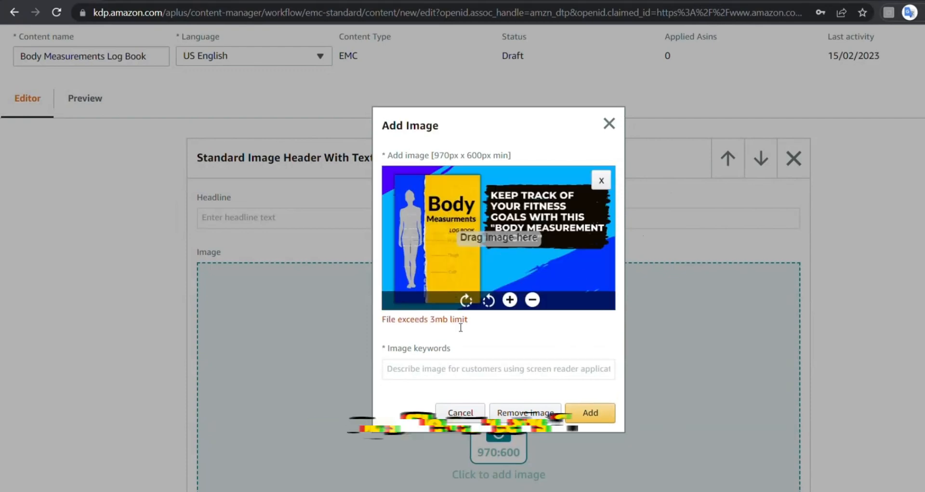
{"action": "scroll", "coordinate": [507, 272], "scroll_direction": "down", "scroll_amount": 1}
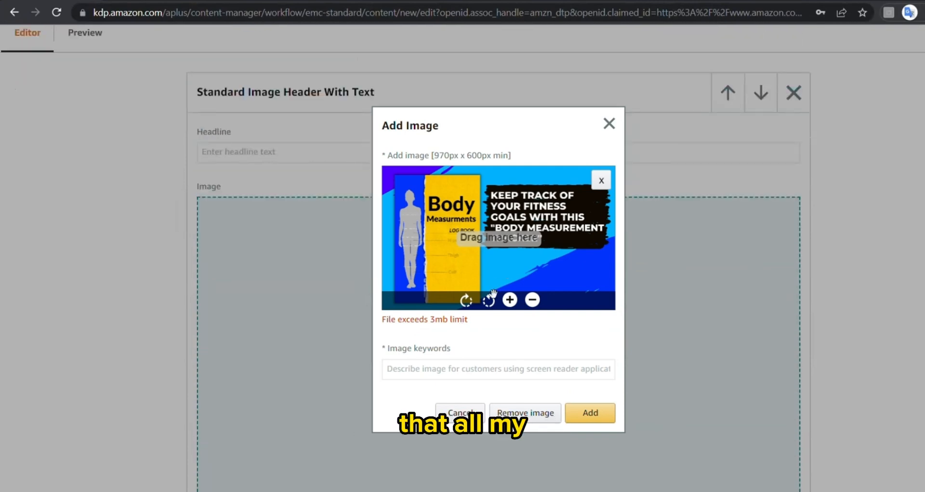
{"action": "left_click_drag", "start_coordinate": [382, 319], "coordinate": [471, 336]}
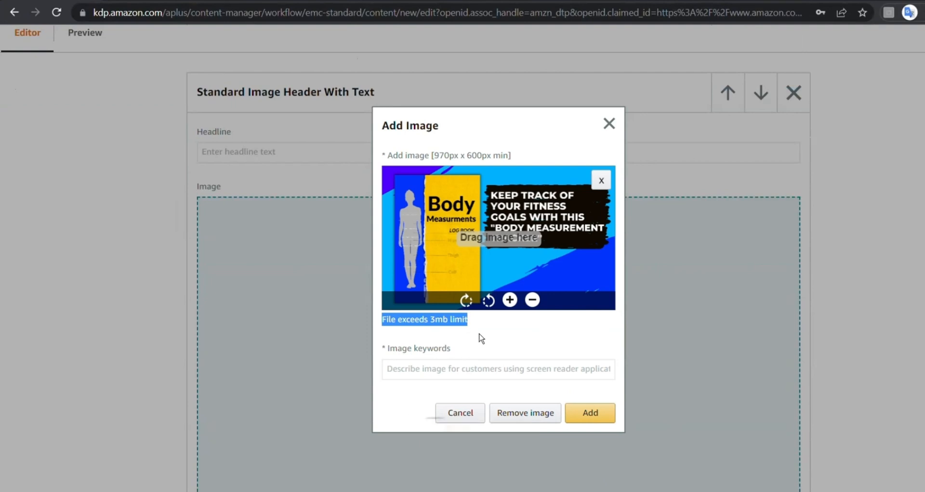
{"action": "left_click", "coordinate": [486, 334]}
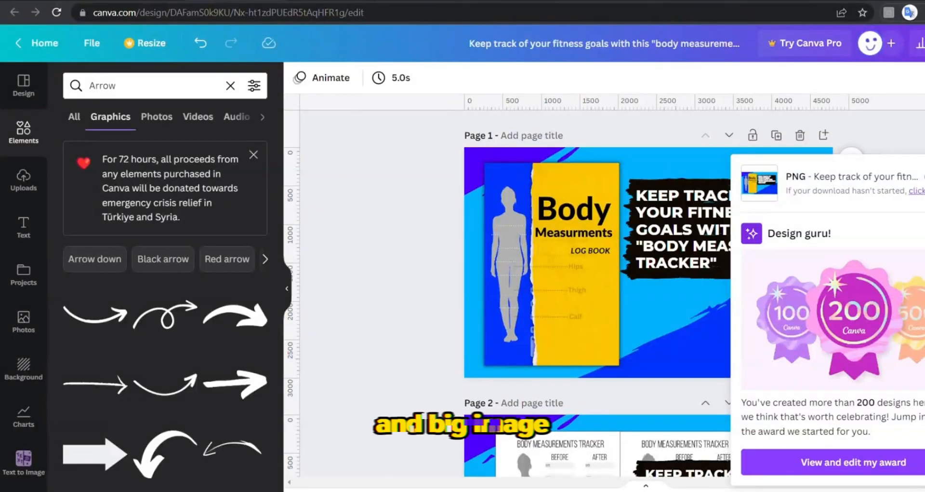
Back in Canva, dismiss the download notice and look at the Resize feature
{"action": "left_click", "coordinate": [395, 149]}
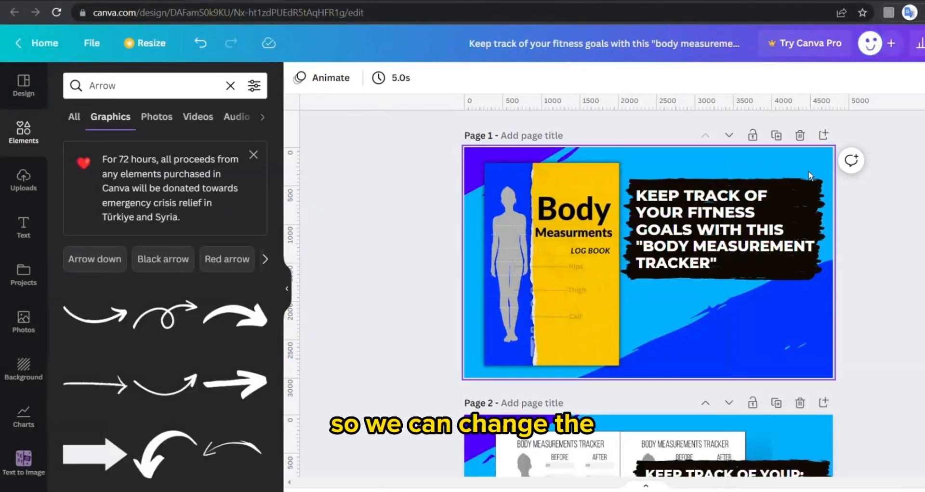
{"action": "left_click", "coordinate": [145, 43]}
{"action": "left_click", "coordinate": [413, 161]}
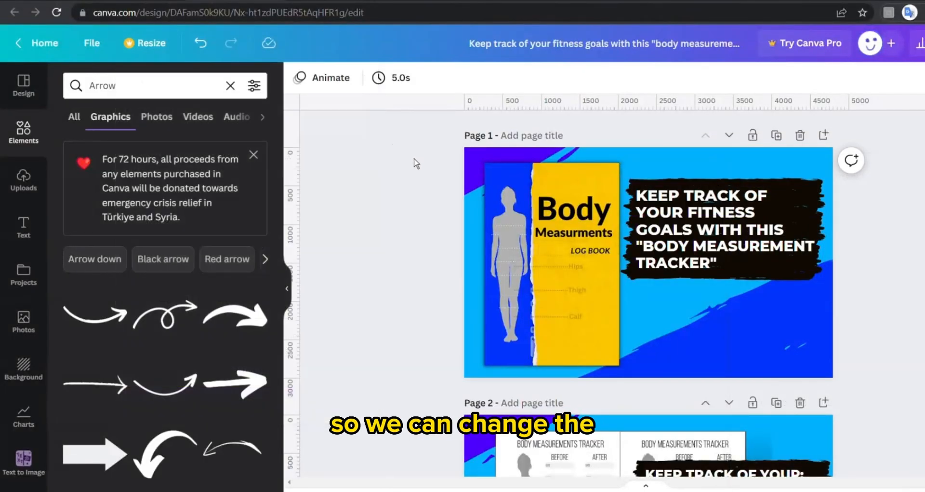
{"action": "left_click_drag", "start_coordinate": [418, 159], "coordinate": [844, 366]}
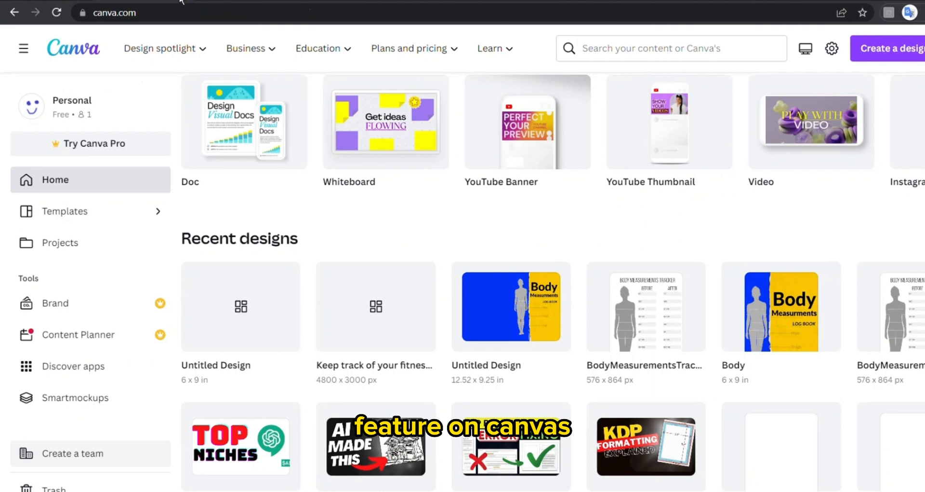
Create a new custom-size design 970 px wide and 600 px high from the Canva home page
{"action": "scroll", "coordinate": [478, 154], "scroll_direction": "up", "scroll_amount": 5}
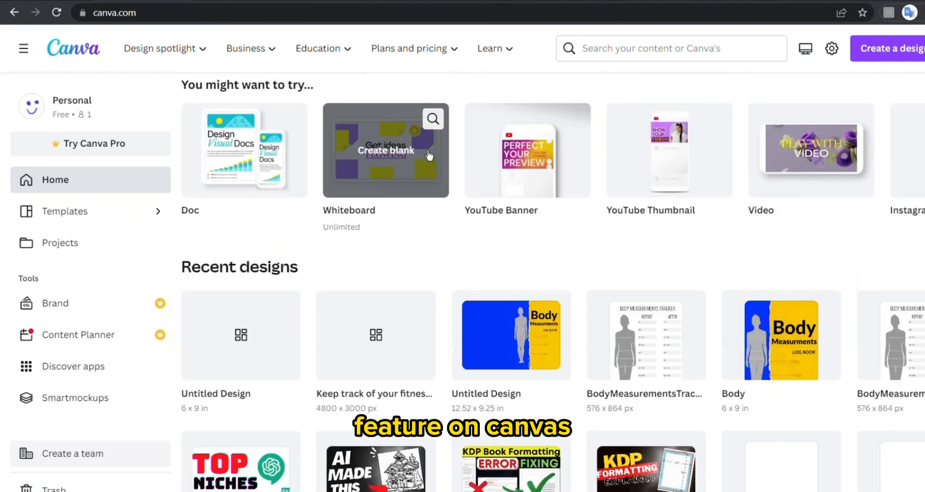
{"action": "left_click", "coordinate": [871, 111]}
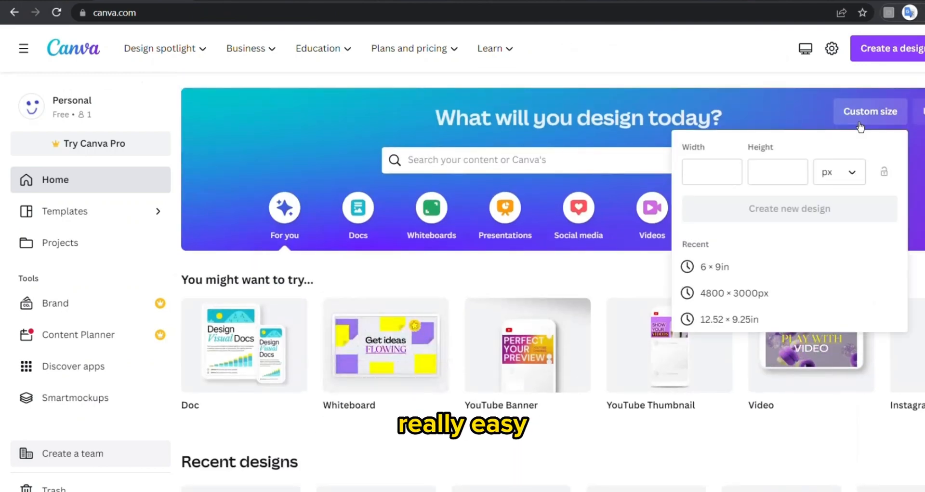
{"action": "left_click", "coordinate": [712, 171]}
{"action": "type", "text": "970"}
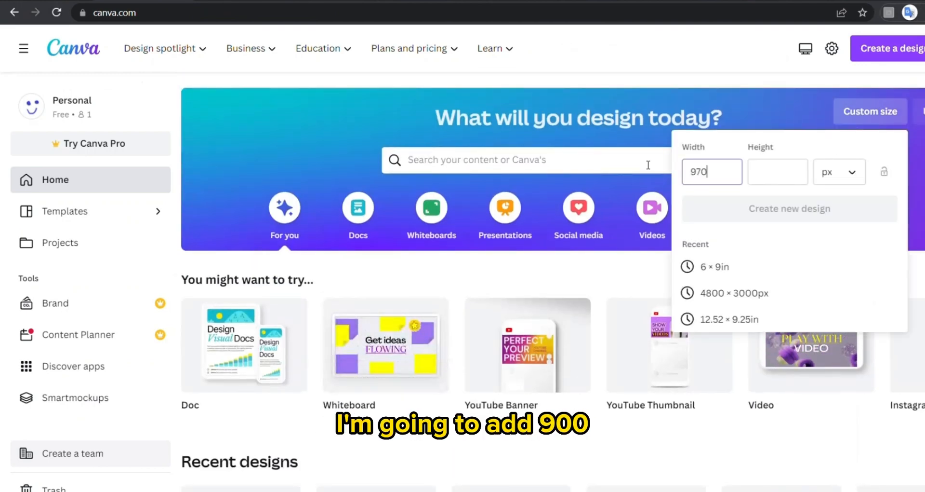
{"action": "left_click", "coordinate": [778, 185]}
{"action": "type", "text": "600"}
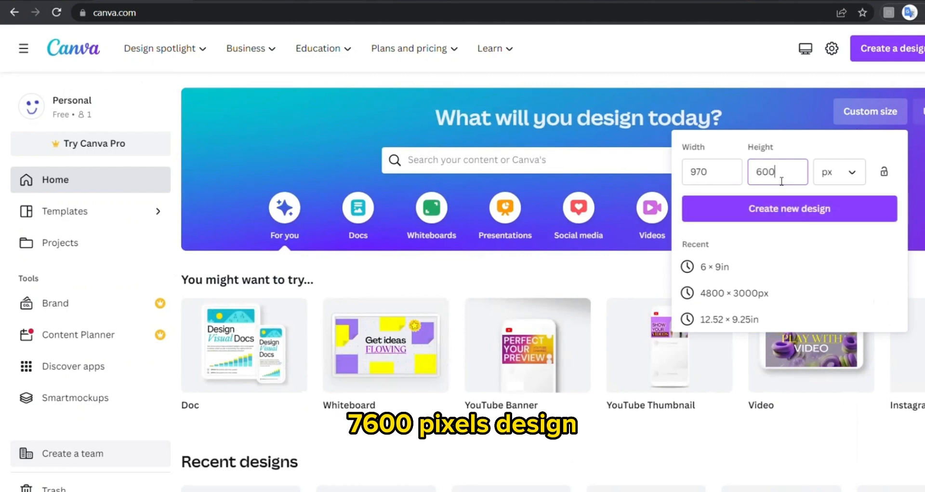
{"action": "left_click", "coordinate": [798, 213]}
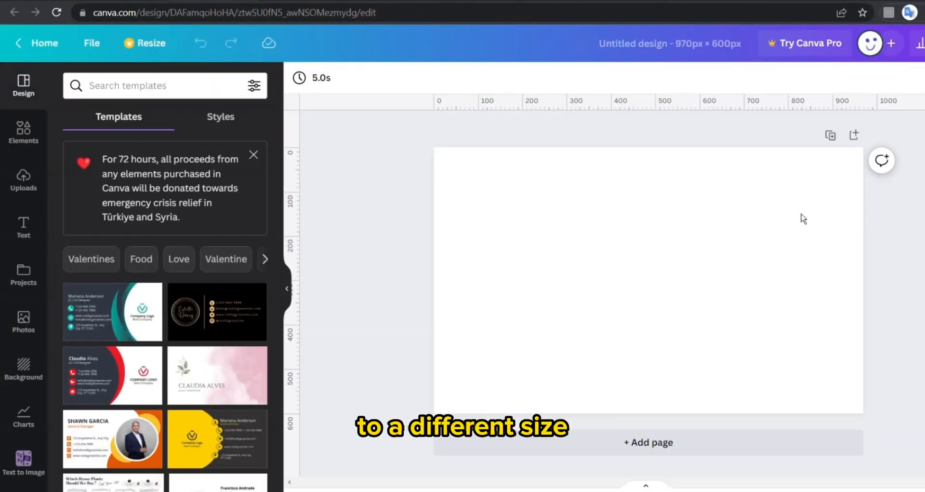
Insert all three pages of the 4800 x 3000 px "Keep track of your fitness goals" project into the new design
{"action": "left_click", "coordinate": [26, 273]}
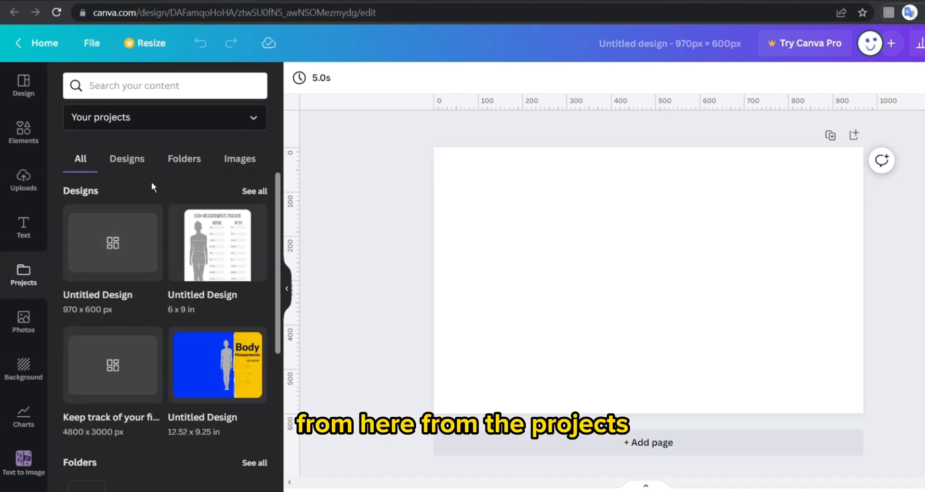
{"action": "left_click", "coordinate": [241, 192]}
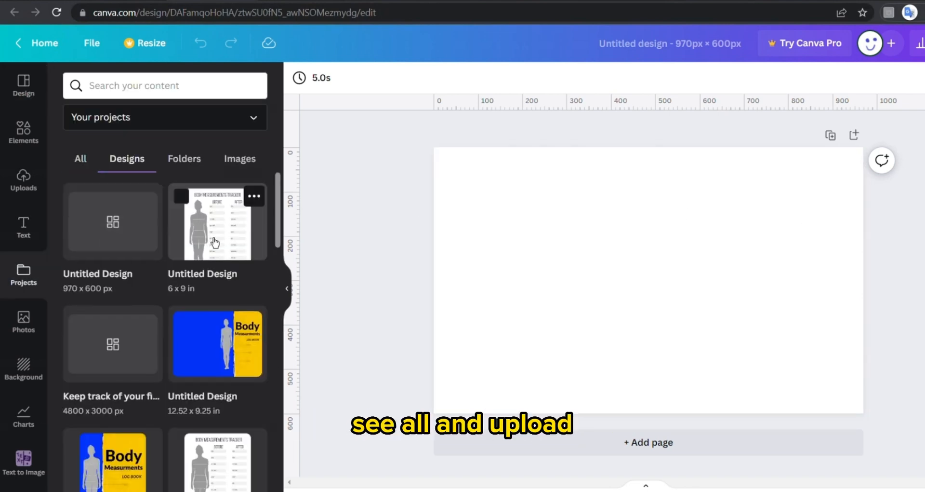
{"action": "left_click", "coordinate": [118, 366]}
{"action": "left_click", "coordinate": [133, 240]}
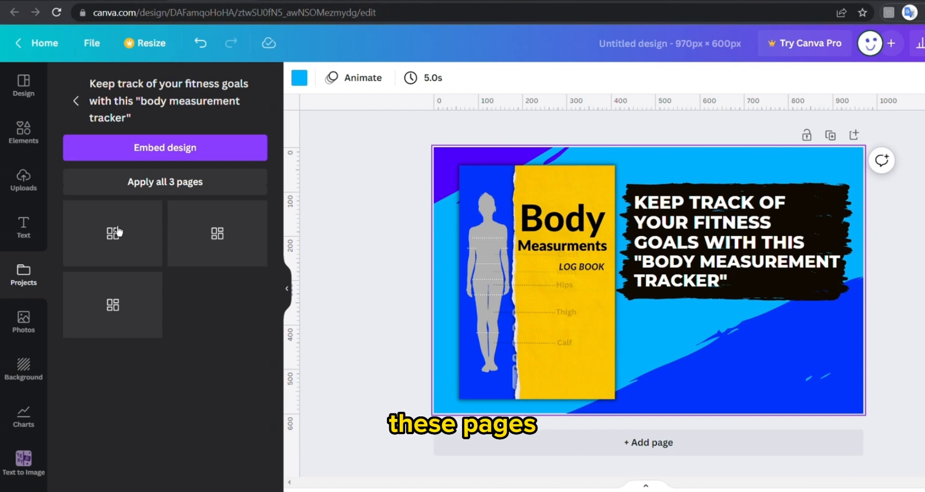
{"action": "left_click", "coordinate": [217, 234]}
{"action": "left_click", "coordinate": [114, 305]}
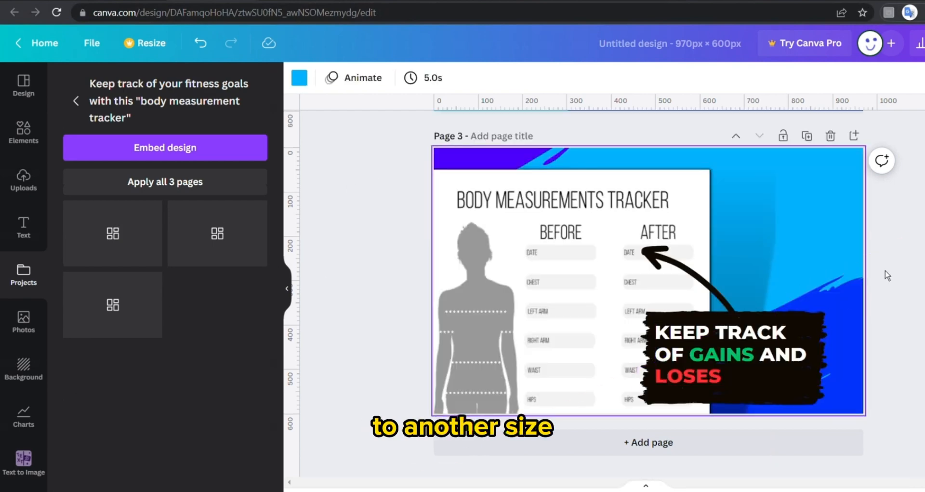
Download all three pages of the 970 x 600 px design as PNG images
{"action": "left_click", "coordinate": [886, 275]}
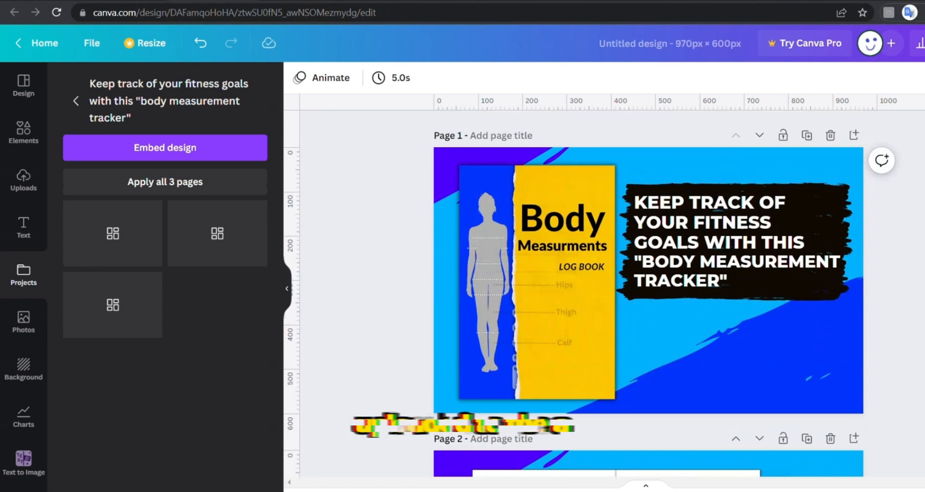
{"action": "left_click", "coordinate": [924, 44]}
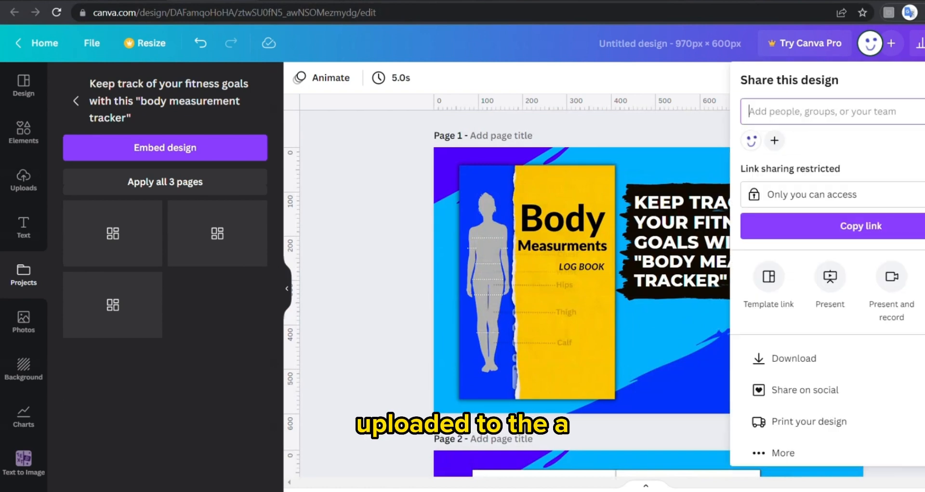
{"action": "left_click", "coordinate": [820, 358]}
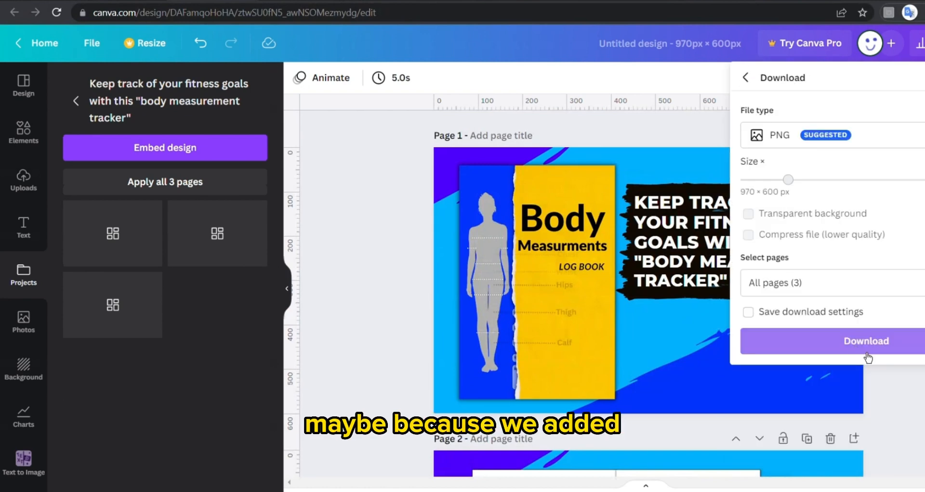
{"action": "left_click", "coordinate": [808, 343]}
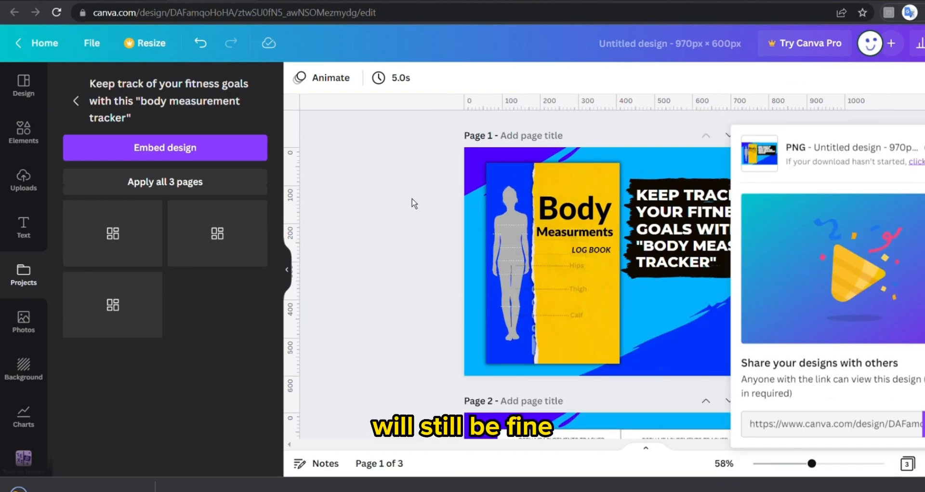
{"action": "left_click", "coordinate": [413, 203]}
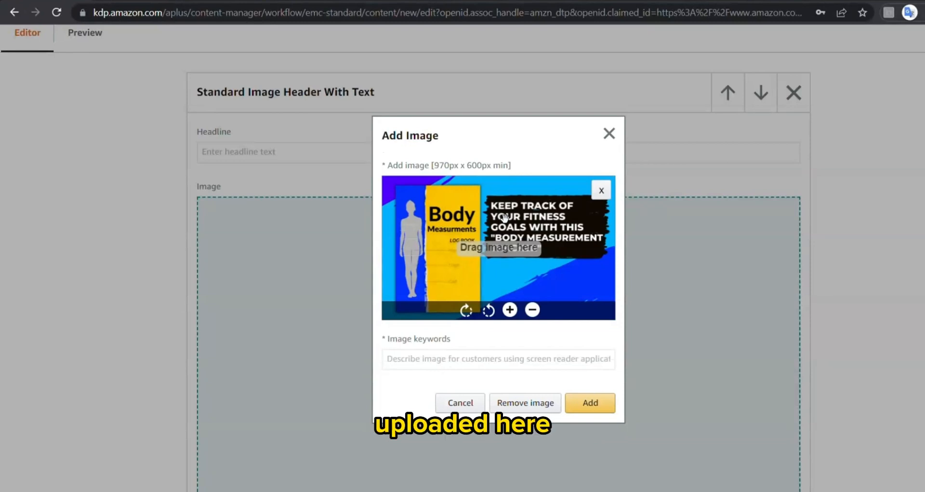
In Amazon KDP, give the uploaded page 1 image the keywords "Track Your Fitness Goals" and add it to the Standard Image Header With Text module
{"action": "left_click", "coordinate": [389, 356]}
{"action": "left_click_drag", "start_coordinate": [386, 340], "coordinate": [452, 352]}
{"action": "left_click", "coordinate": [464, 355]}
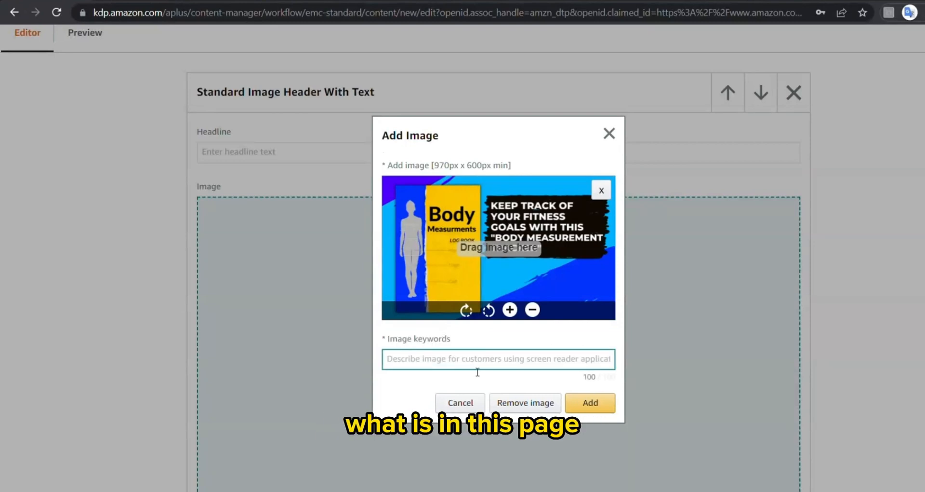
{"action": "type", "text": "Track Your Fitness Goals"}
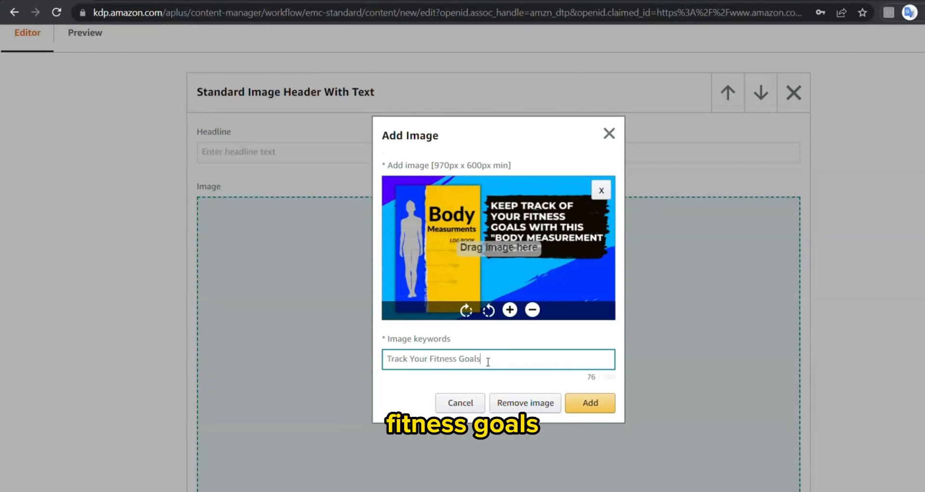
{"action": "left_click", "coordinate": [591, 402]}
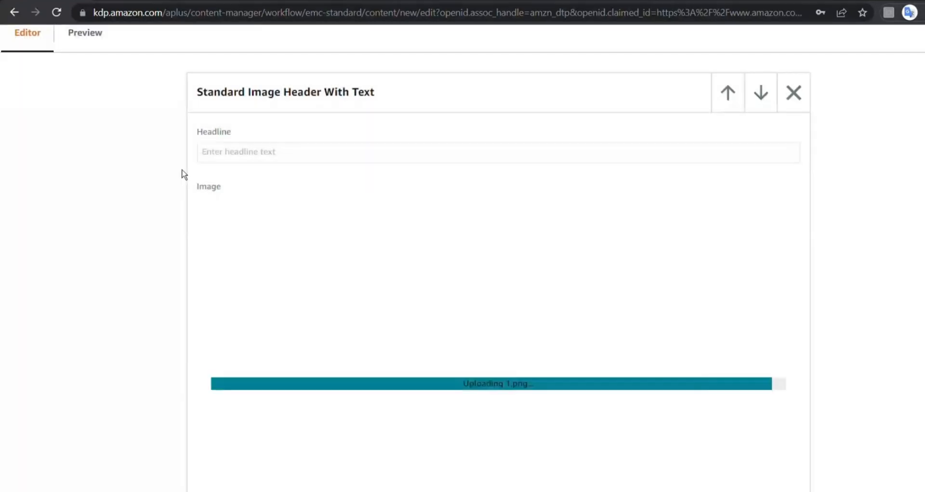
Add a second Standard Image Header With Text module holding the "Keep track of your:" list image, with the keywords "Body Measurement Tracker"
{"action": "scroll", "coordinate": [215, 159], "scroll_direction": "down", "scroll_amount": 8}
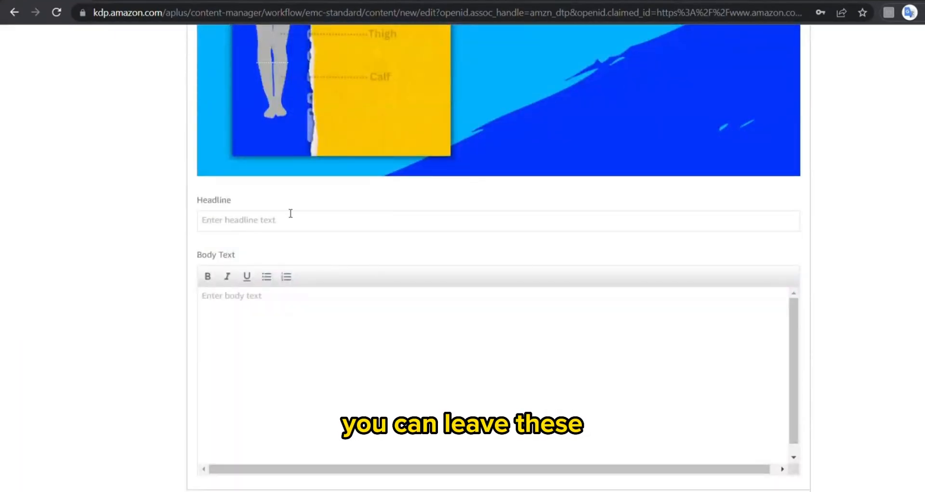
{"action": "scroll", "coordinate": [270, 280], "scroll_direction": "up", "scroll_amount": 5}
{"action": "scroll", "coordinate": [323, 347], "scroll_direction": "down", "scroll_amount": 8}
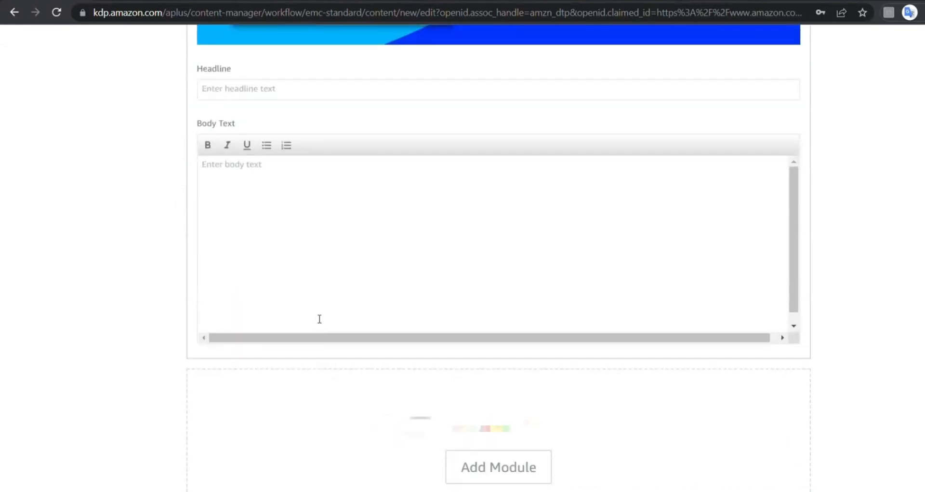
{"action": "left_click", "coordinate": [505, 472]}
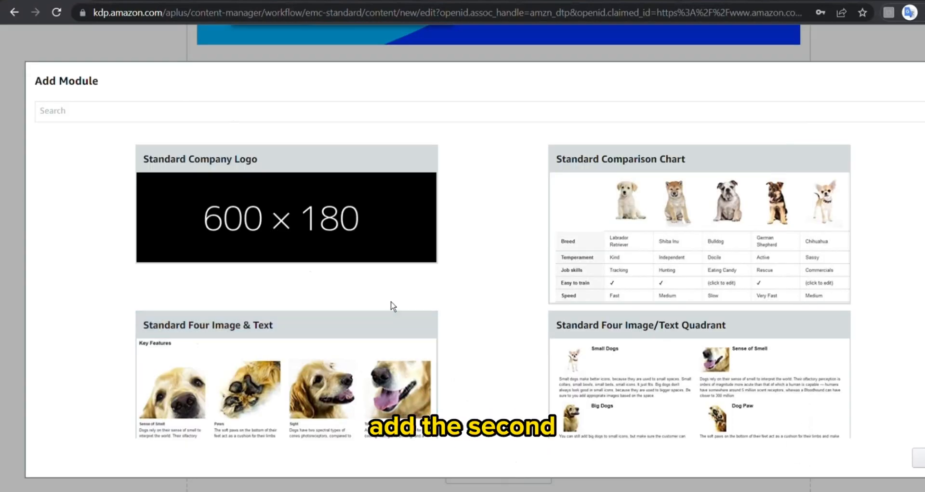
{"action": "scroll", "coordinate": [475, 285], "scroll_direction": "down", "scroll_amount": 3}
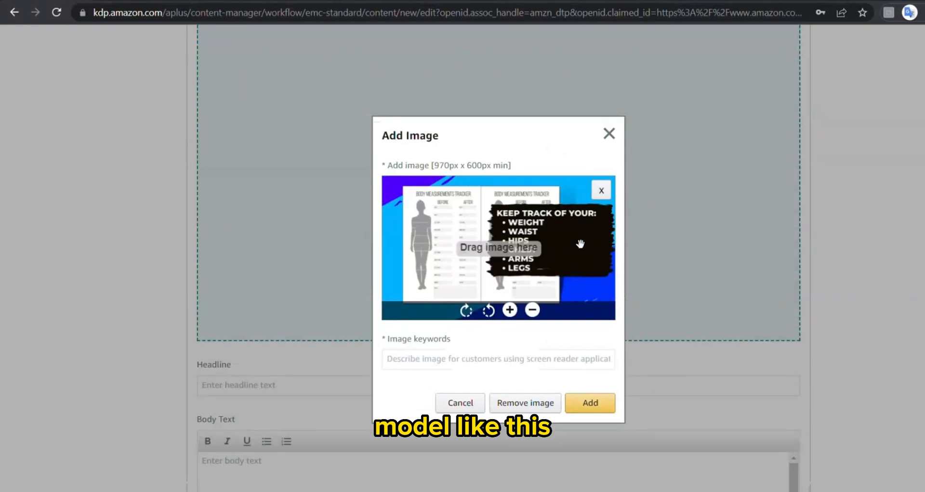
{"action": "left_click", "coordinate": [490, 360]}
{"action": "type", "text": "Body Measurement Tracker"}
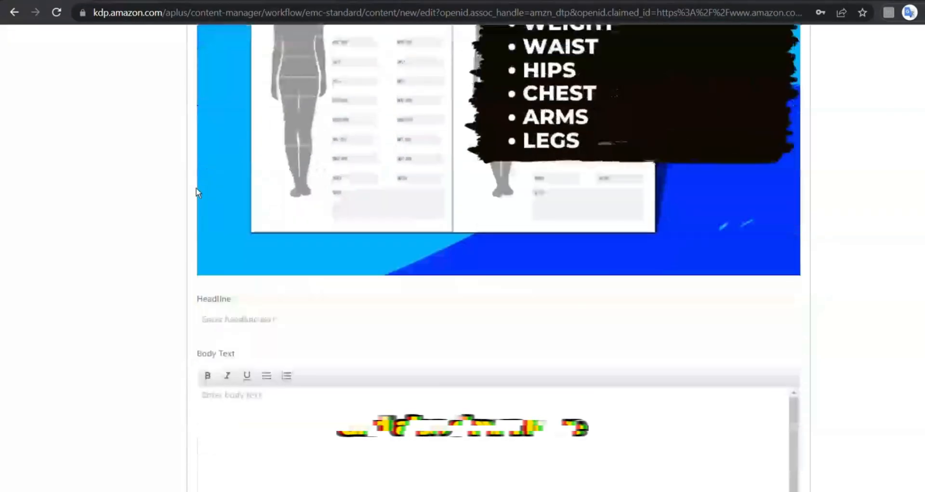
Add a third module below the second one for the "Keep track of gains and loses" image
{"action": "scroll", "coordinate": [196, 191], "scroll_direction": "down", "scroll_amount": 7}
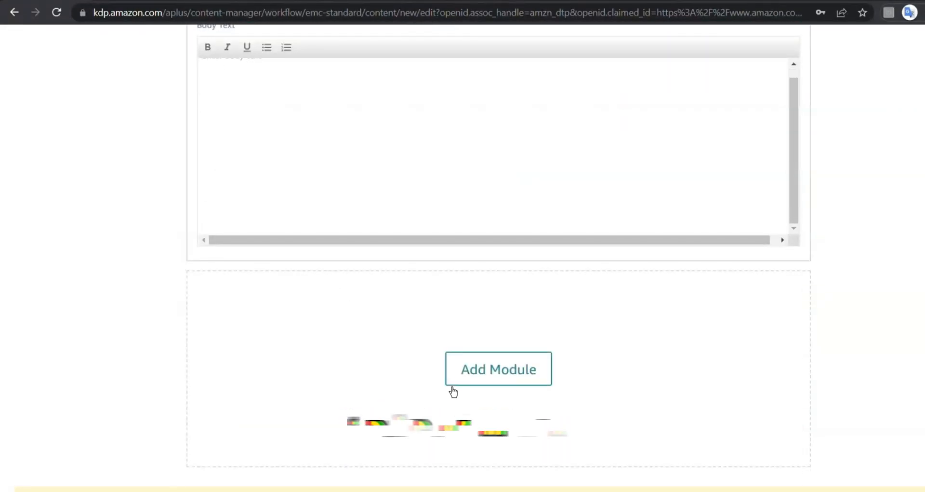
{"action": "left_click", "coordinate": [452, 386]}
{"action": "scroll", "coordinate": [438, 305], "scroll_direction": "down", "scroll_amount": 6}
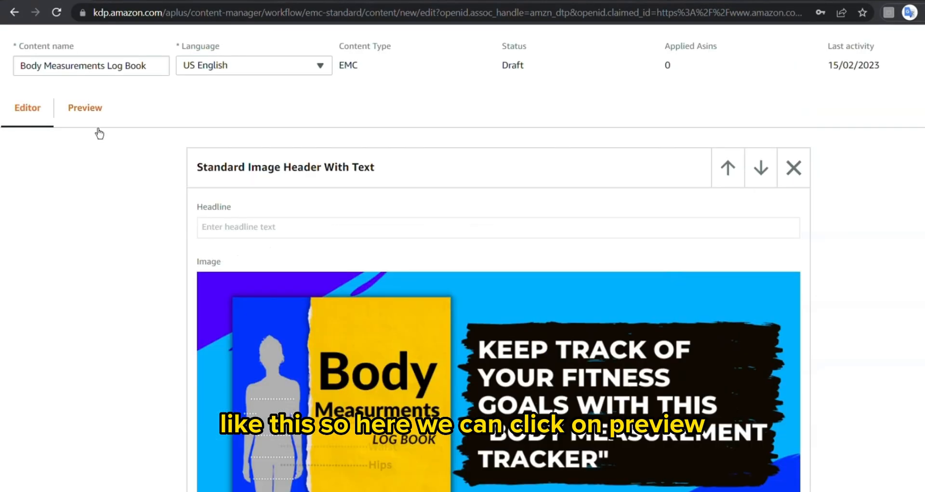
Preview the A+ content in the desktop layout and examine all three images
{"action": "scroll", "coordinate": [232, 232], "scroll_direction": "up", "scroll_amount": 2}
{"action": "left_click", "coordinate": [99, 179]}
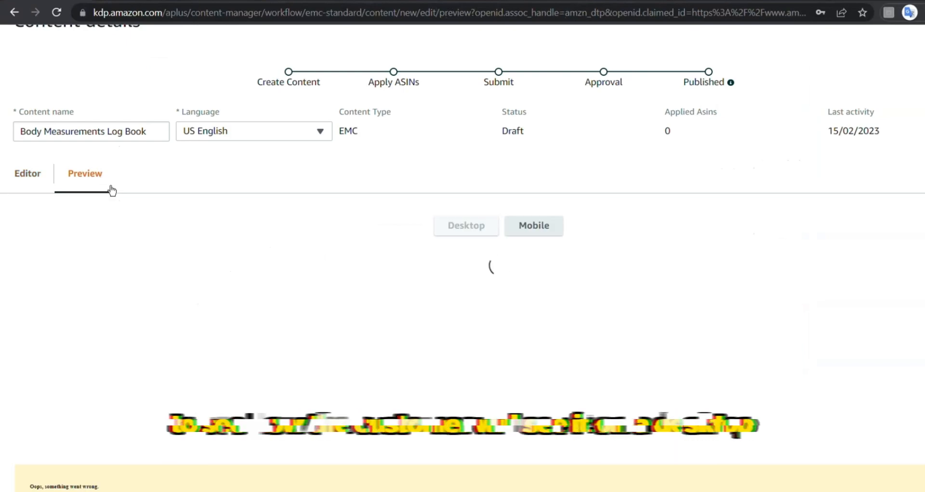
{"action": "scroll", "coordinate": [181, 220], "scroll_direction": "down", "scroll_amount": 4}
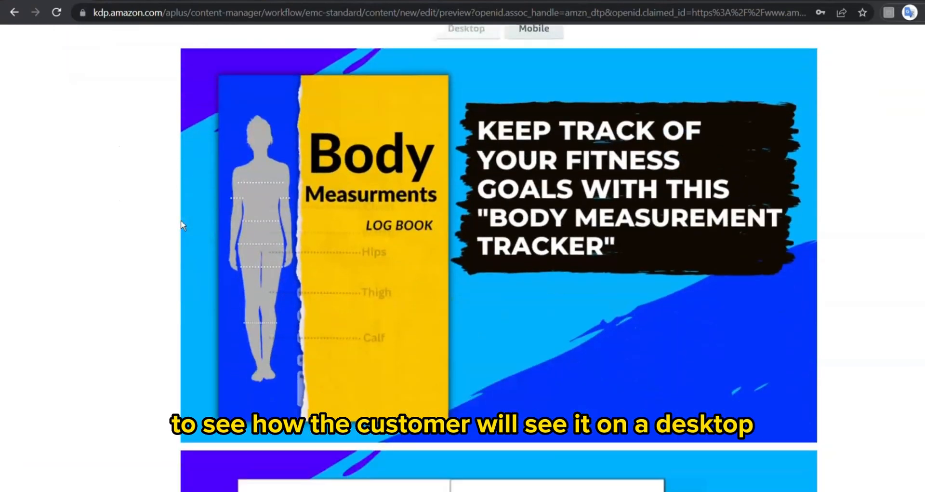
{"action": "scroll", "coordinate": [180, 220], "scroll_direction": "down", "scroll_amount": 2}
{"action": "scroll", "coordinate": [180, 222], "scroll_direction": "down", "scroll_amount": 10}
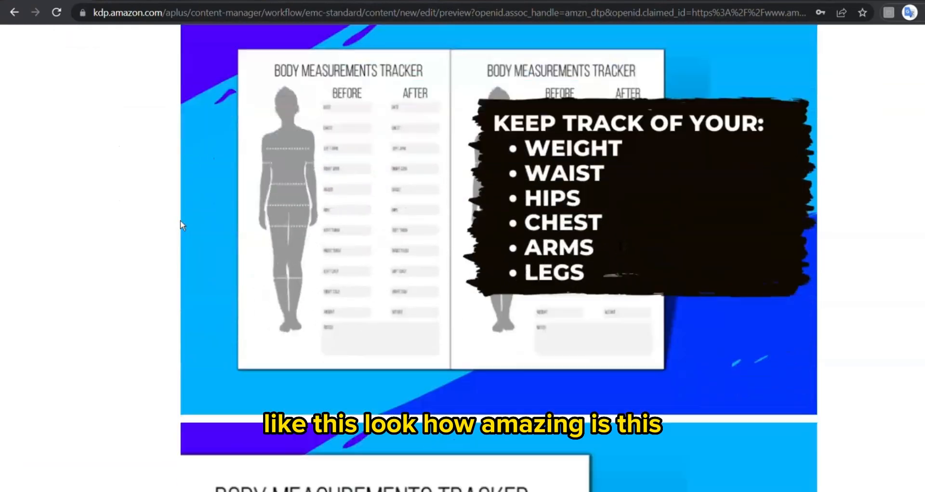
{"action": "scroll", "coordinate": [180, 220], "scroll_direction": "down", "scroll_amount": 2}
{"action": "scroll", "coordinate": [180, 221], "scroll_direction": "up", "scroll_amount": 8}
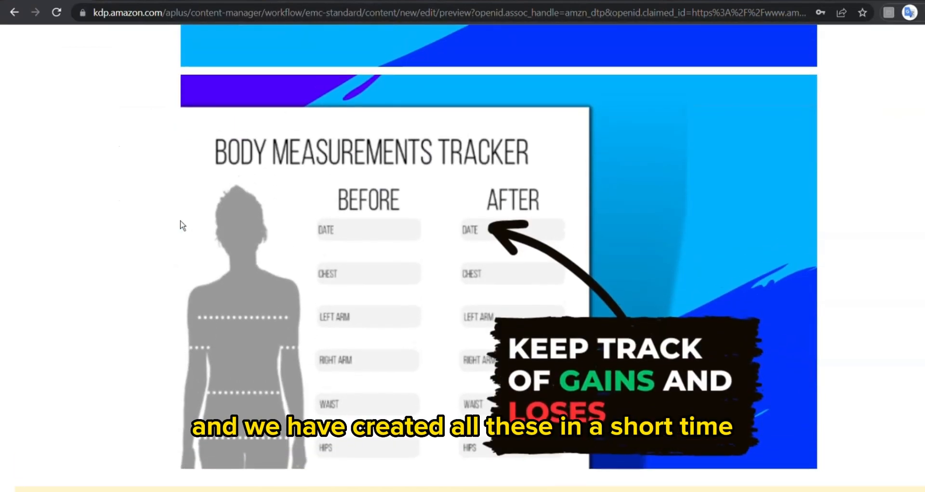
{"action": "scroll", "coordinate": [180, 220], "scroll_direction": "up", "scroll_amount": 12}
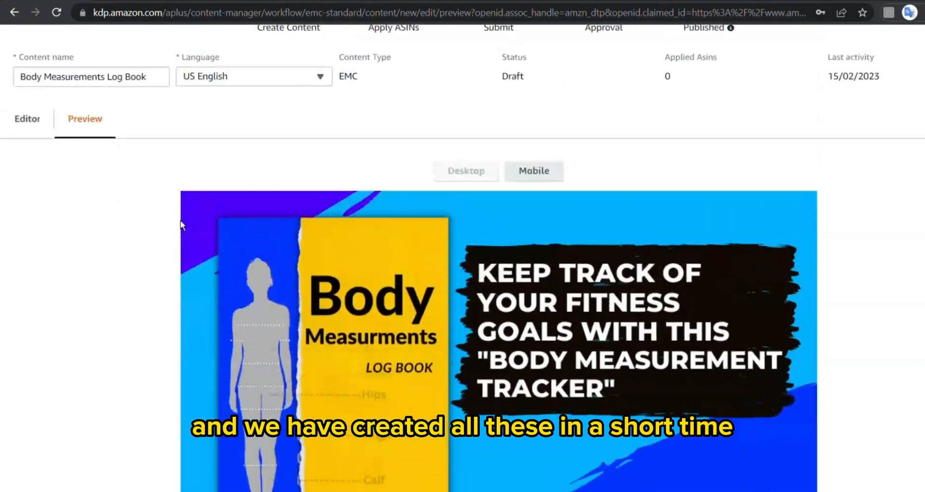
Switch the preview to the mobile layout and examine how the three images are displayed
{"action": "scroll", "coordinate": [180, 220], "scroll_direction": "down", "scroll_amount": 1}
{"action": "left_click", "coordinate": [532, 154]}
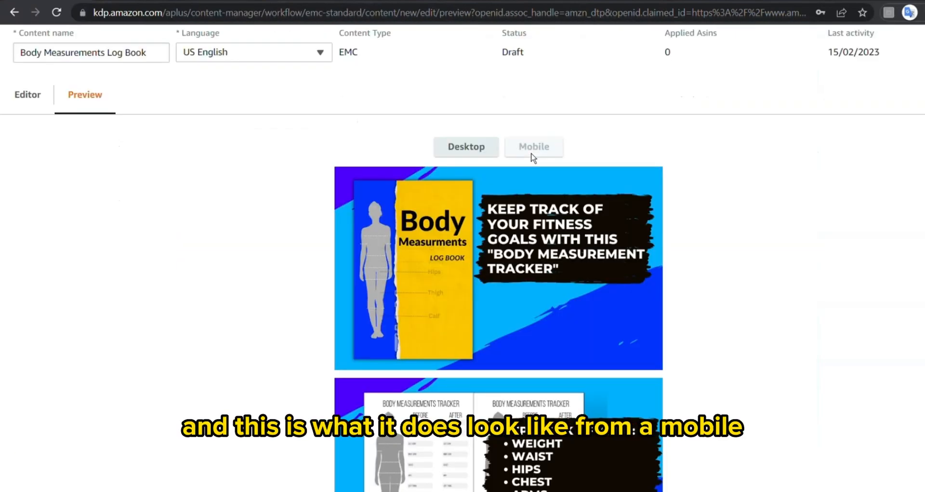
{"action": "scroll", "coordinate": [403, 168], "scroll_direction": "down", "scroll_amount": 4}
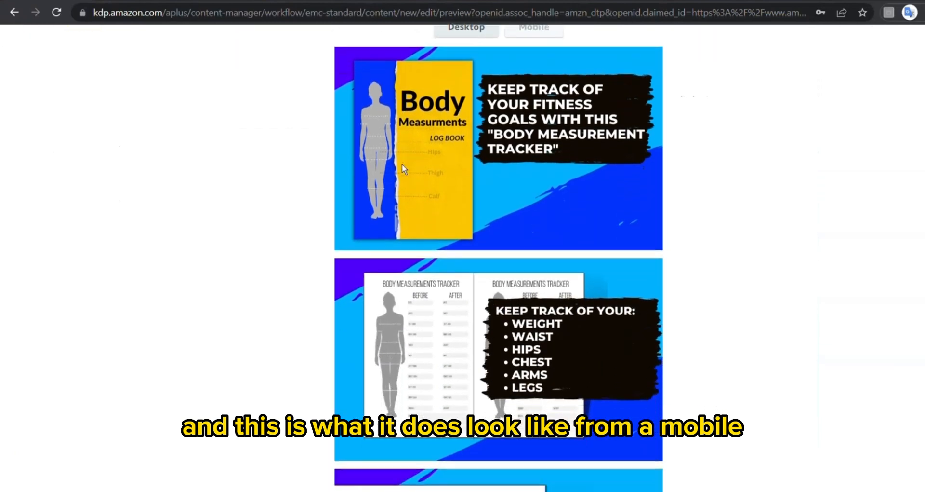
{"action": "scroll", "coordinate": [402, 167], "scroll_direction": "down", "scroll_amount": 4}
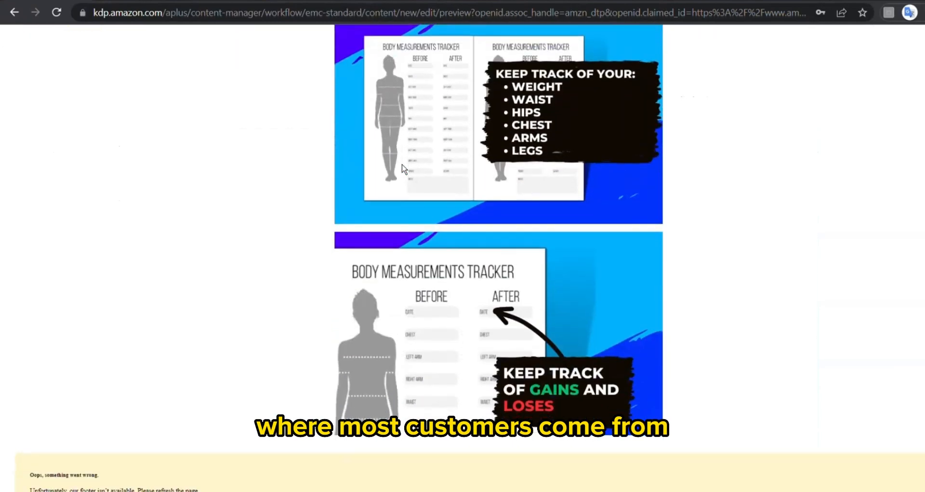
{"action": "scroll", "coordinate": [403, 167], "scroll_direction": "up", "scroll_amount": 7}
{"action": "scroll", "coordinate": [403, 168], "scroll_direction": "down", "scroll_amount": 6}
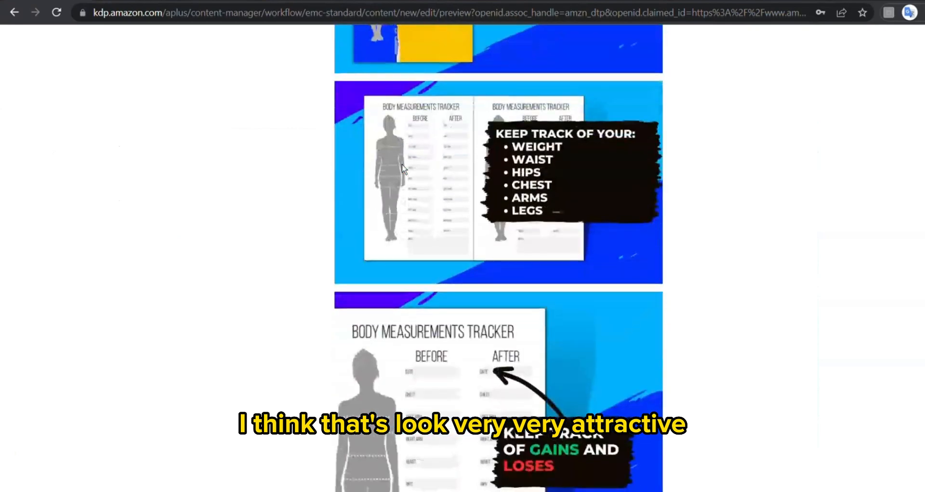
{"action": "scroll", "coordinate": [403, 168], "scroll_direction": "up", "scroll_amount": 3}
{"action": "scroll", "coordinate": [340, 211], "scroll_direction": "up", "scroll_amount": 2}
{"action": "scroll", "coordinate": [289, 310], "scroll_direction": "down", "scroll_amount": 5}
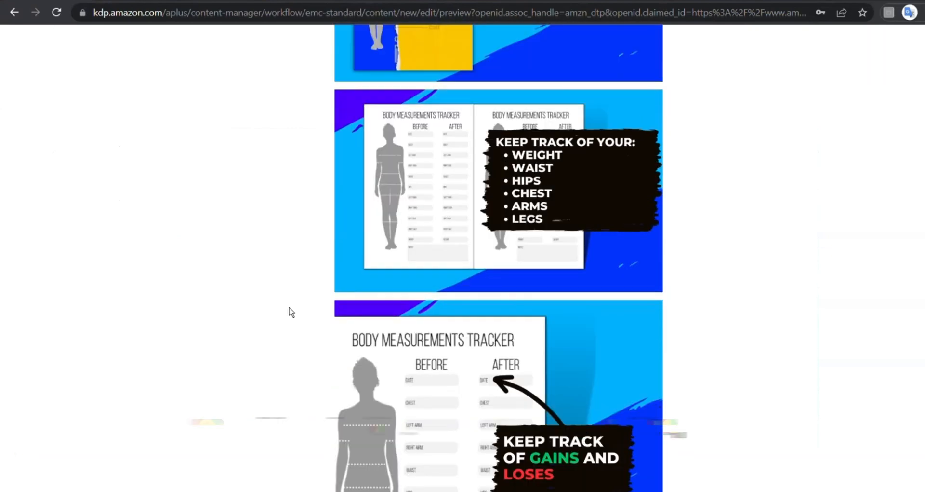
{"action": "scroll", "coordinate": [289, 310], "scroll_direction": "up", "scroll_amount": 2}
{"action": "scroll", "coordinate": [292, 312], "scroll_direction": "up", "scroll_amount": 2}
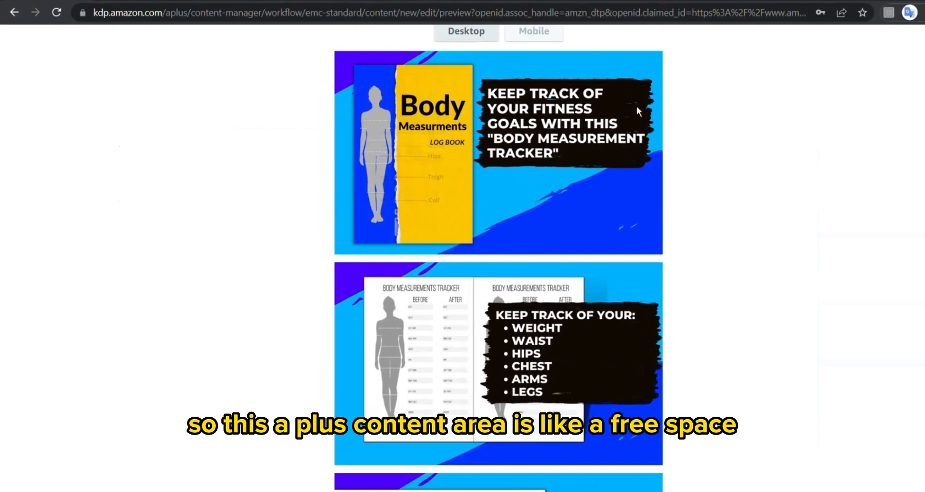
{"action": "scroll", "coordinate": [713, 171], "scroll_direction": "down", "scroll_amount": 4}
{"action": "scroll", "coordinate": [712, 171], "scroll_direction": "up", "scroll_amount": 1}
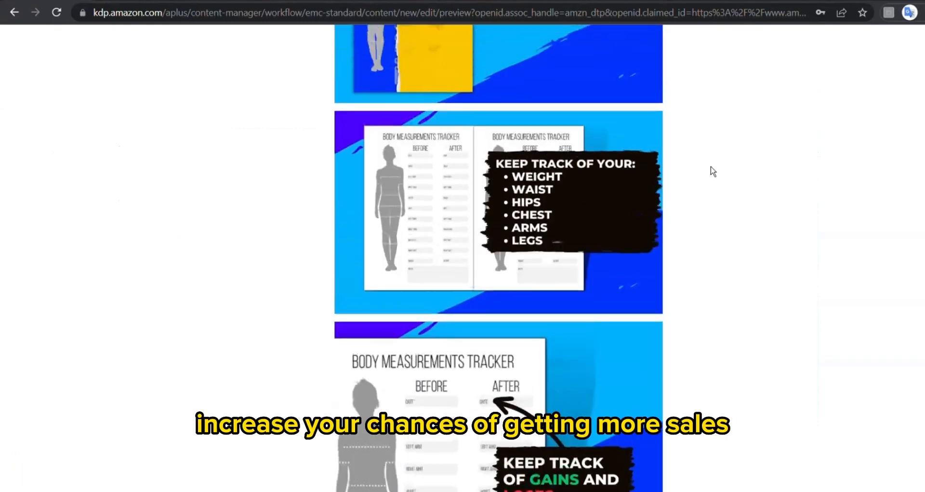
{"action": "scroll", "coordinate": [713, 171], "scroll_direction": "up", "scroll_amount": 2}
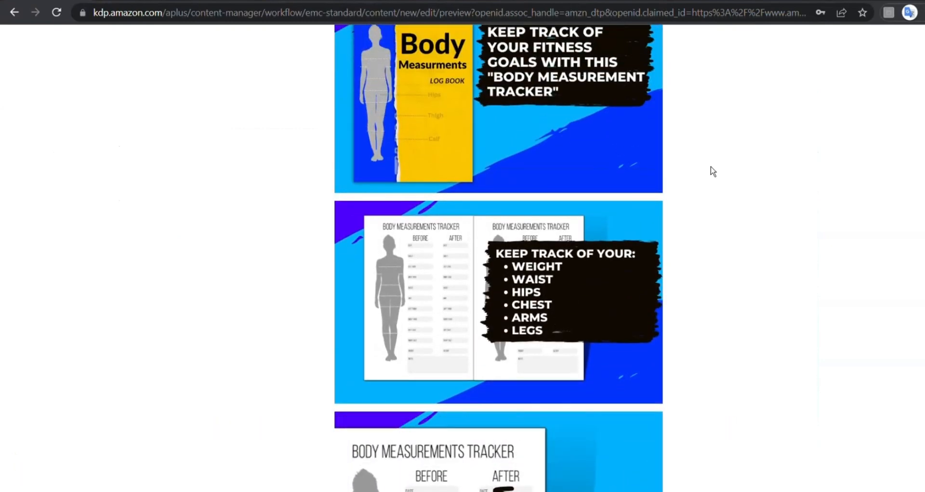
{"action": "scroll", "coordinate": [713, 171], "scroll_direction": "up", "scroll_amount": 3}
{"action": "scroll", "coordinate": [714, 171], "scroll_direction": "down", "scroll_amount": 6}
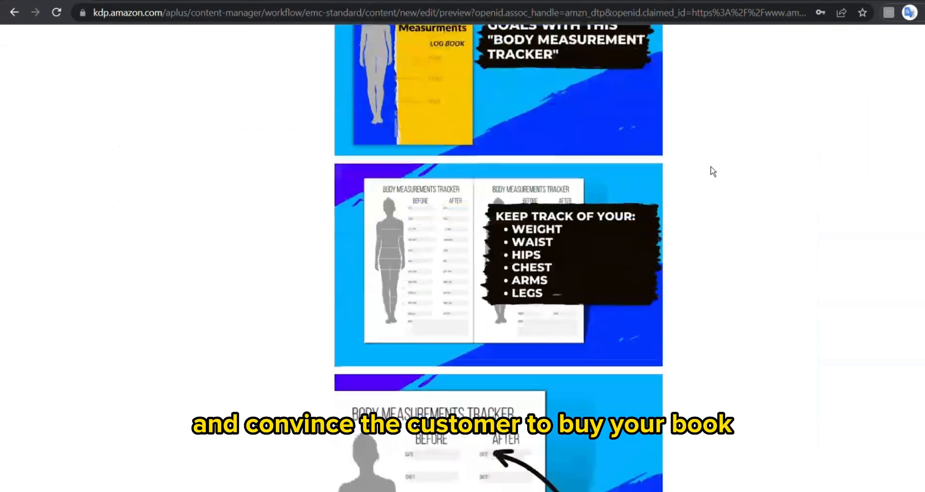
{"action": "scroll", "coordinate": [713, 172], "scroll_direction": "up", "scroll_amount": 3}
{"action": "scroll", "coordinate": [714, 172], "scroll_direction": "up", "scroll_amount": 7}
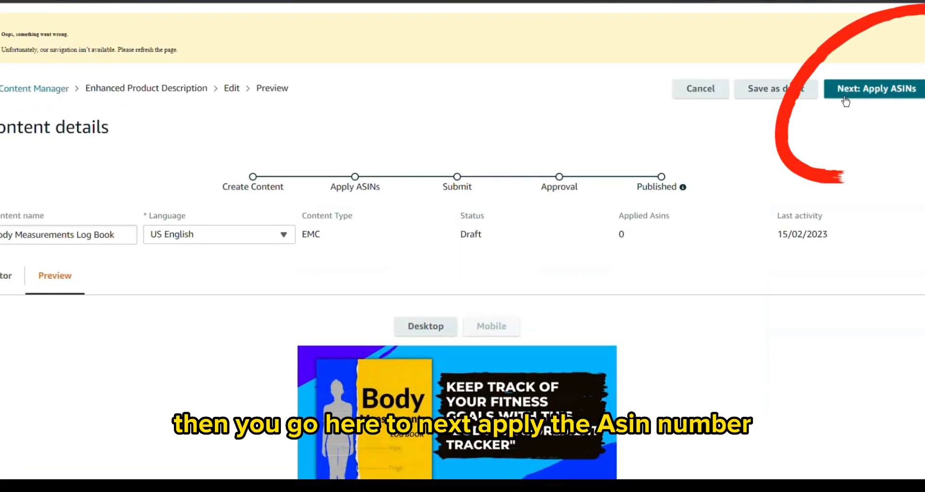
Proceed to the Apply ASINs stage and activate the search for applied ASINs
{"action": "left_click", "coordinate": [875, 100]}
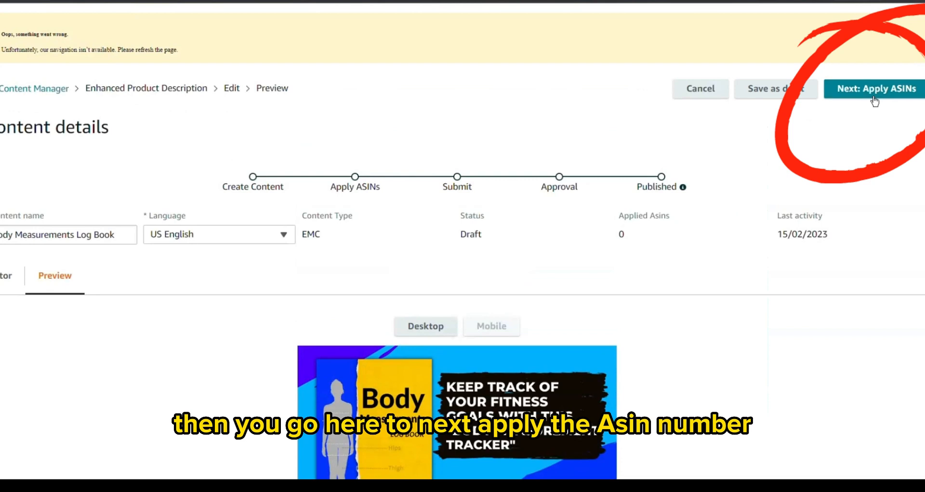
{"action": "scroll", "coordinate": [674, 294], "scroll_direction": "down", "scroll_amount": 3}
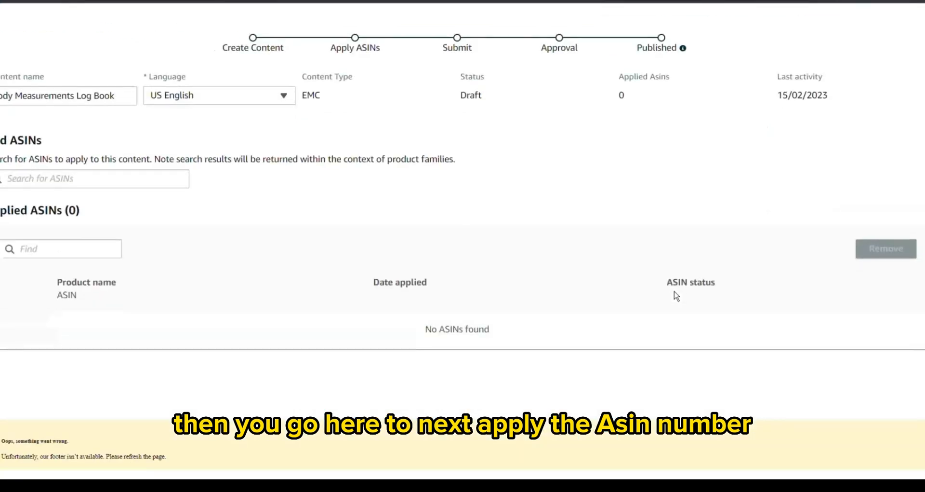
{"action": "left_click", "coordinate": [111, 260]}
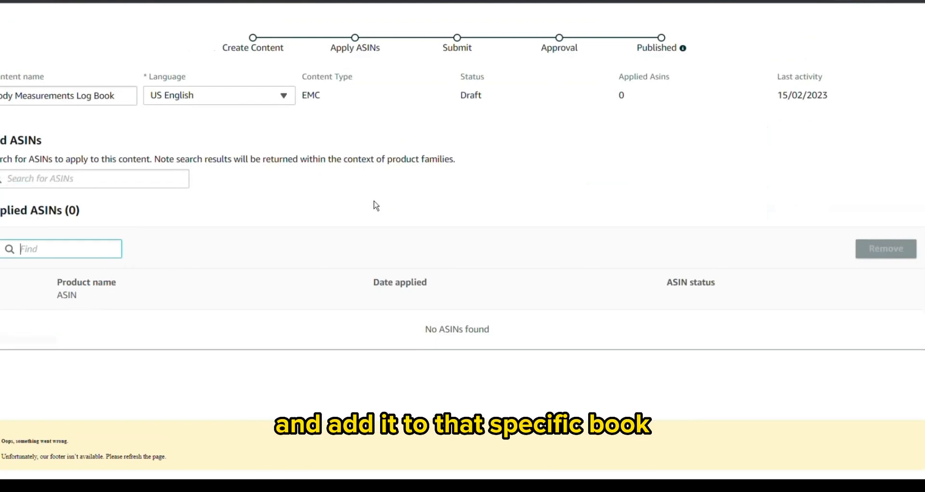
Return to the A+ content preview and review the three images in the mobile layout again
{"action": "scroll", "coordinate": [375, 204], "scroll_direction": "up", "scroll_amount": 3}
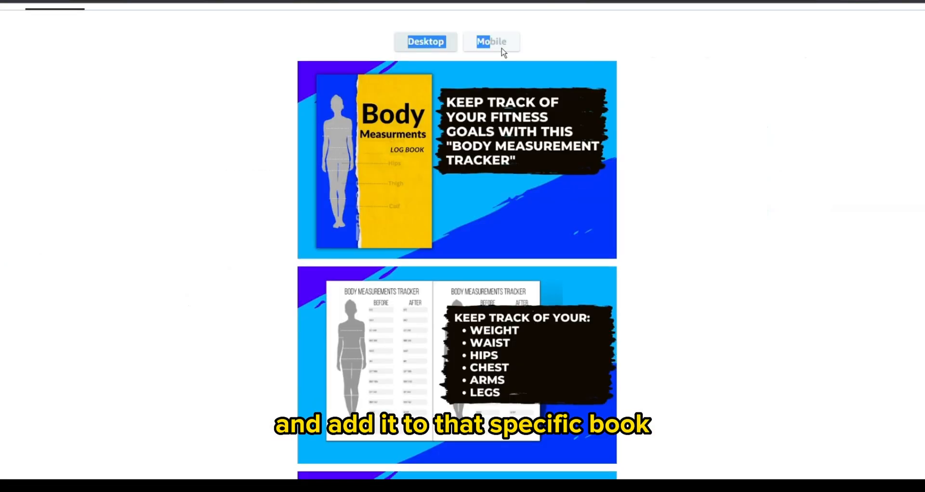
{"action": "scroll", "coordinate": [140, 258], "scroll_direction": "down", "scroll_amount": 5}
{"action": "scroll", "coordinate": [140, 258], "scroll_direction": "down", "scroll_amount": 1}
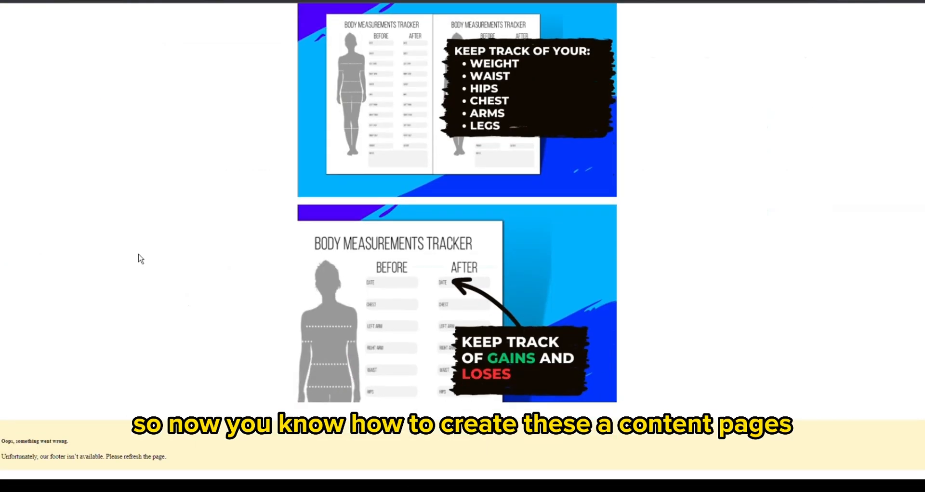
{"action": "scroll", "coordinate": [140, 258], "scroll_direction": "up", "scroll_amount": 7}
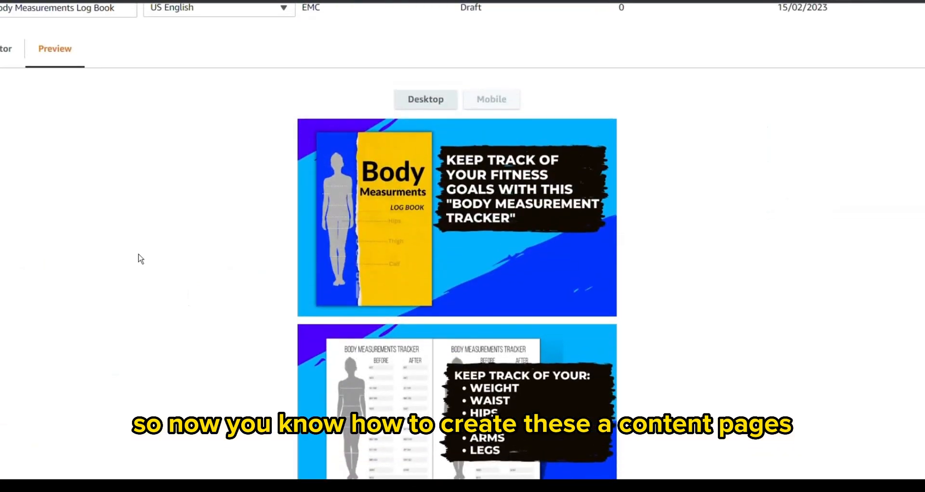
{"action": "scroll", "coordinate": [140, 258], "scroll_direction": "down", "scroll_amount": 2}
{"action": "scroll", "coordinate": [140, 259], "scroll_direction": "down", "scroll_amount": 5}
{"action": "scroll", "coordinate": [140, 259], "scroll_direction": "up", "scroll_amount": 3}
{"action": "scroll", "coordinate": [141, 259], "scroll_direction": "down", "scroll_amount": 3}
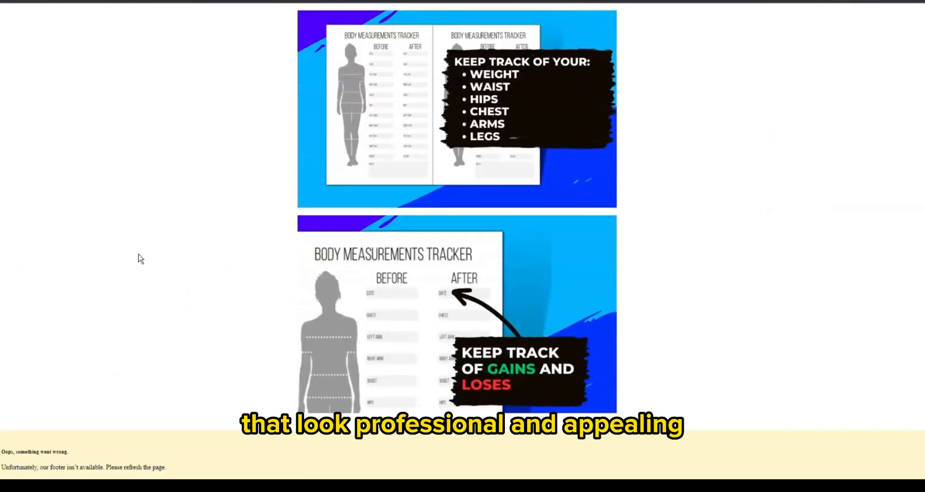
{"action": "scroll", "coordinate": [140, 259], "scroll_direction": "up", "scroll_amount": 2}
{"action": "scroll", "coordinate": [140, 259], "scroll_direction": "up", "scroll_amount": 5}
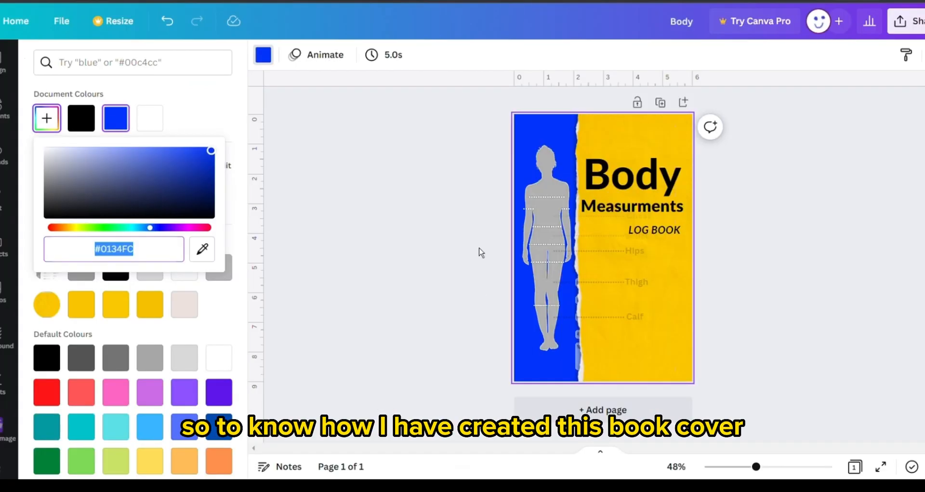
Switch to the Body book cover design in Canva, close its colour picker and view the whole cover
{"action": "left_click", "coordinate": [501, 244]}
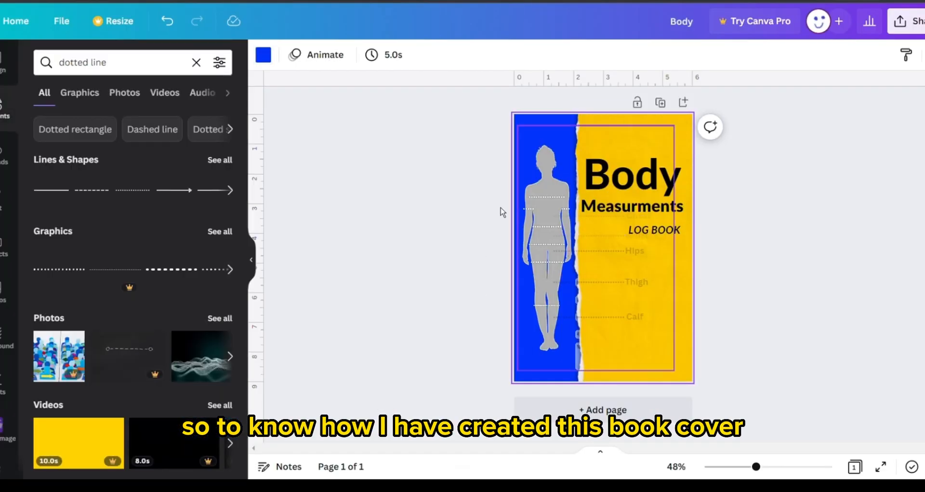
{"action": "scroll", "coordinate": [497, 250], "scroll_direction": "down", "scroll_amount": 2}
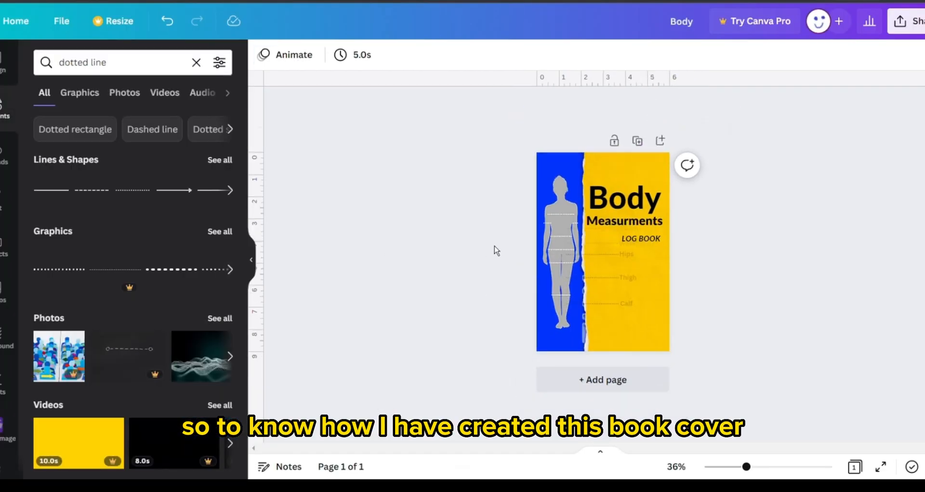